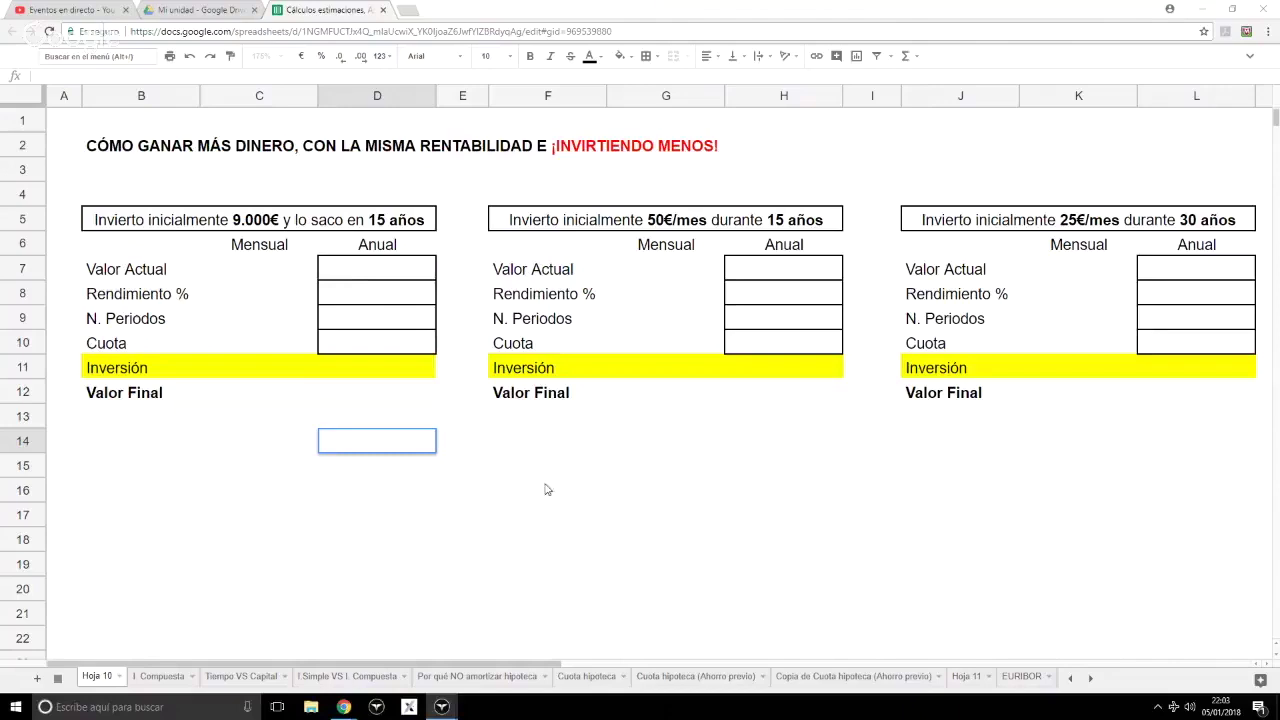
left_click(143, 228)
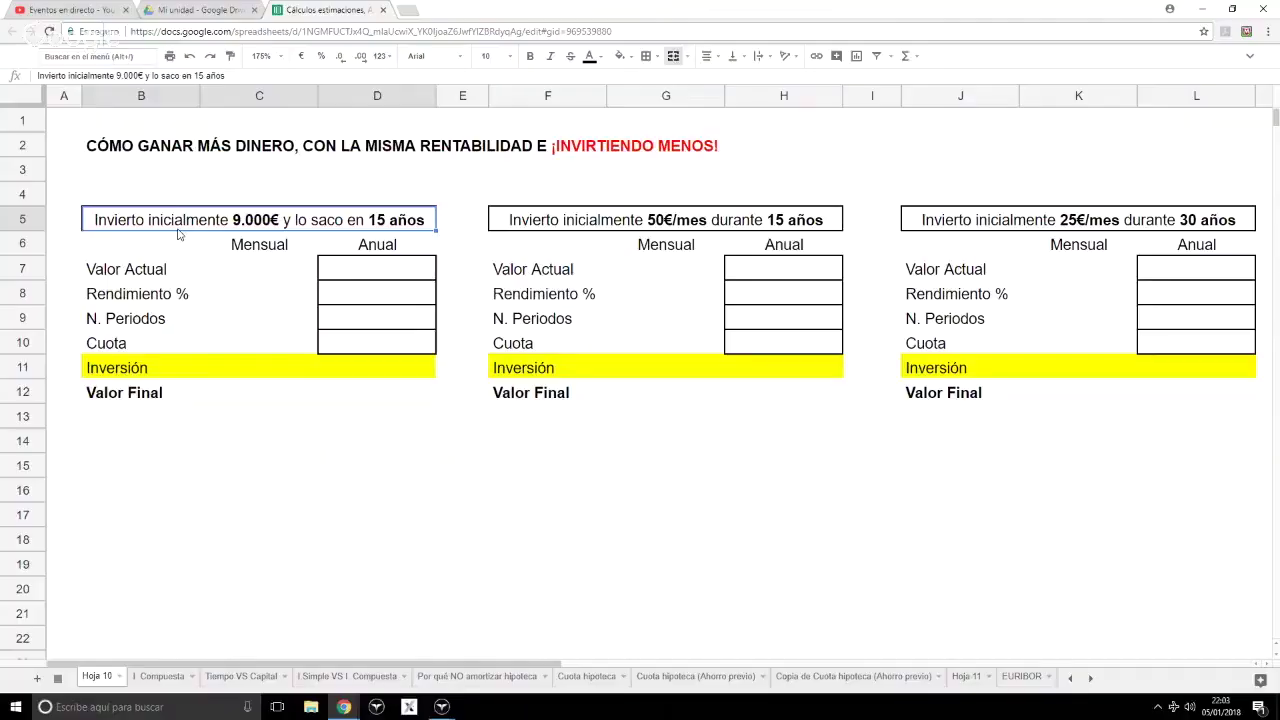
left_click(627, 224)
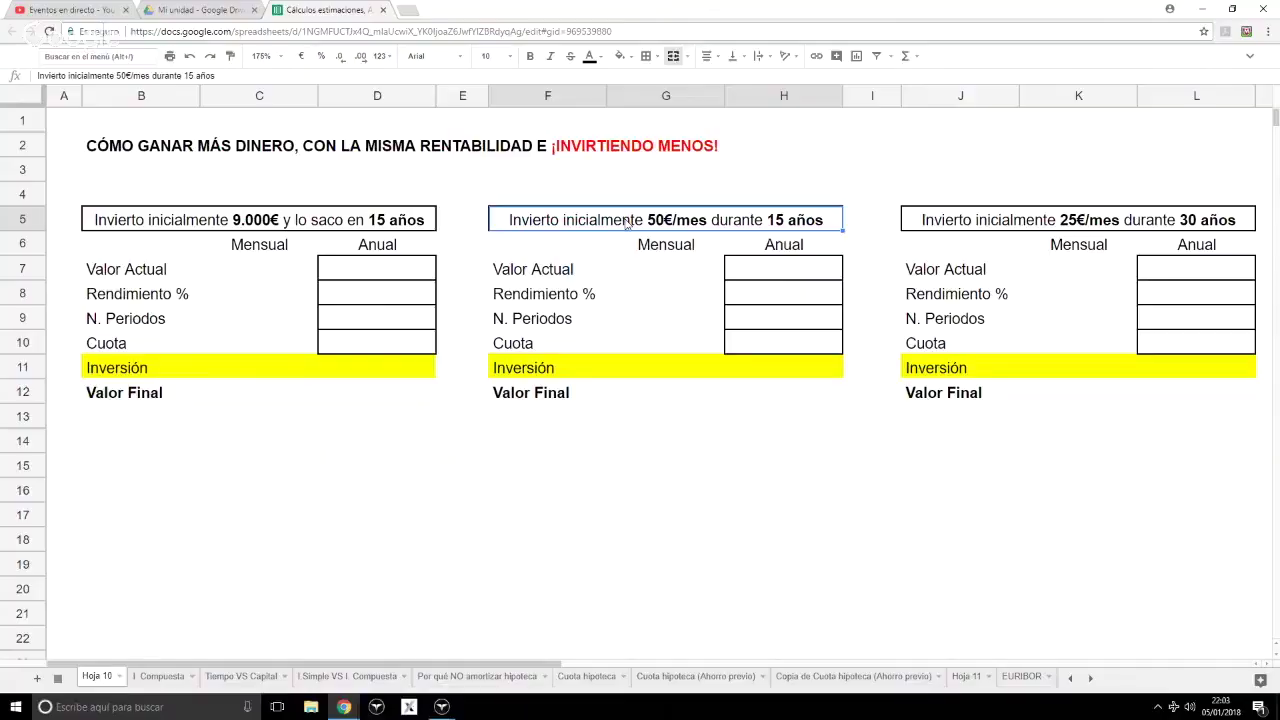
left_click(968, 224)
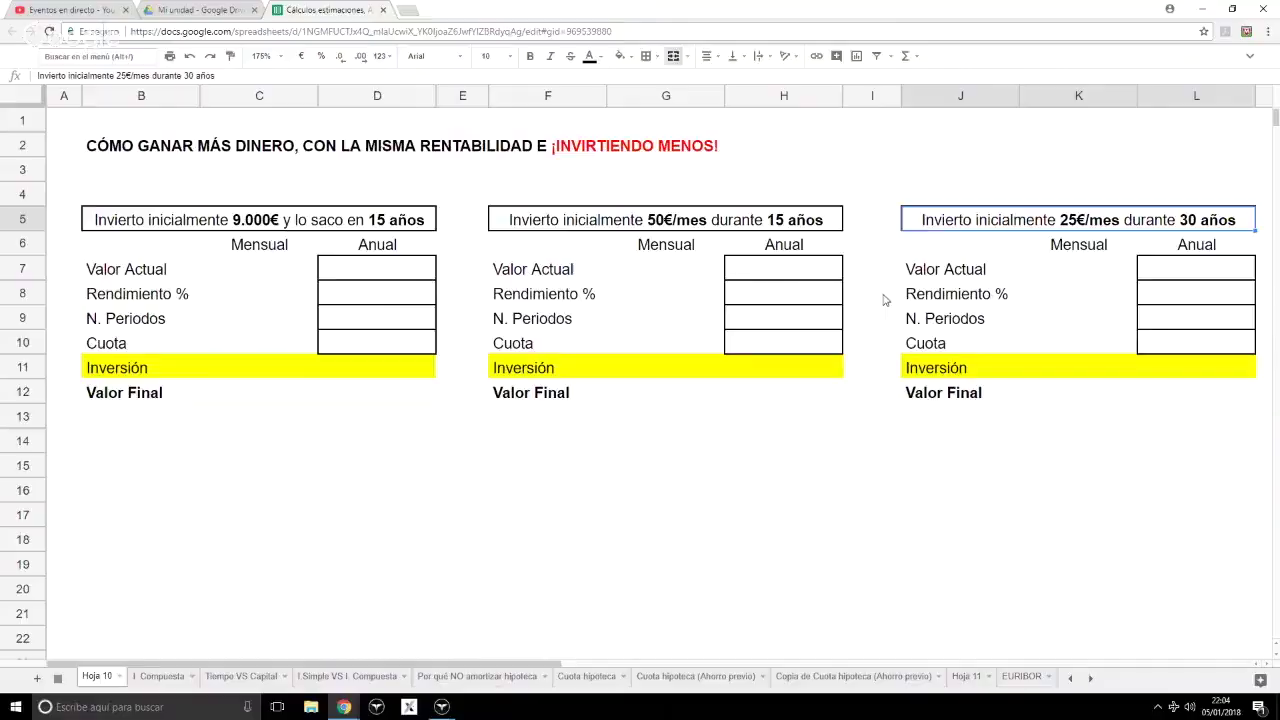
left_click(261, 224)
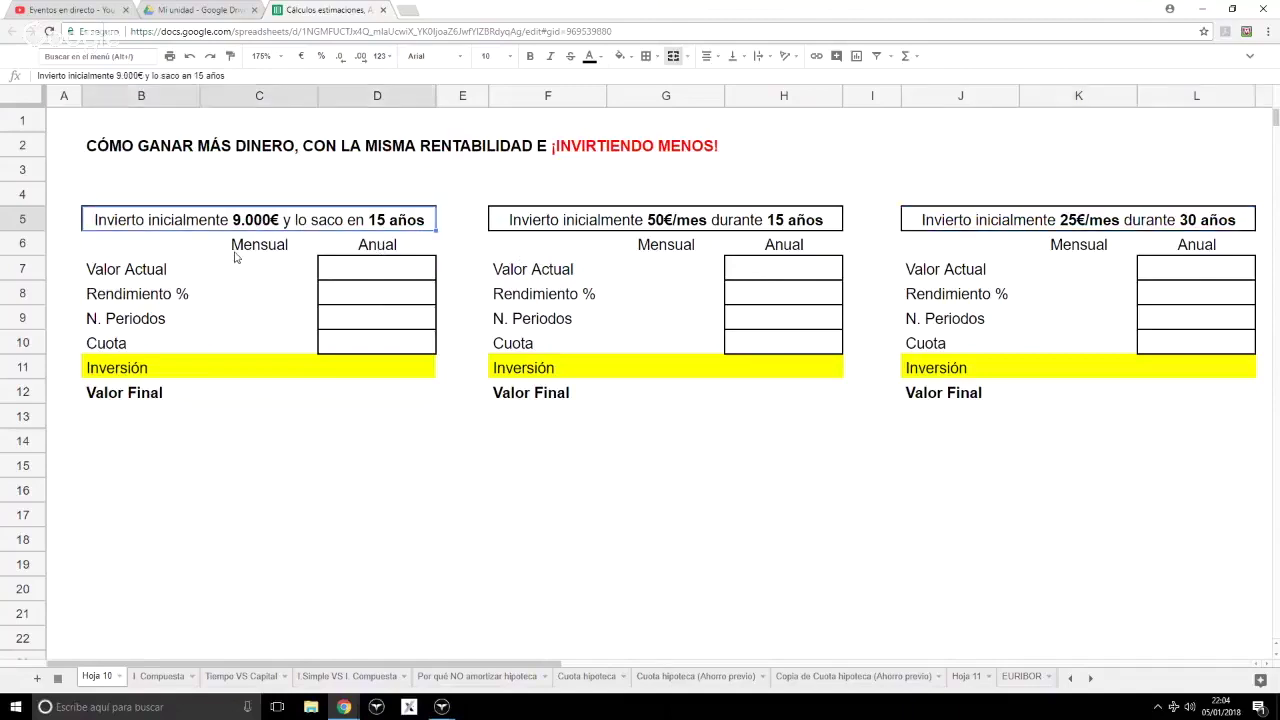
- In the 9.000€ scenario, enter -9000 as the annual Valor Actual and 7% as the annual Rendimiento
left_click(371, 273)
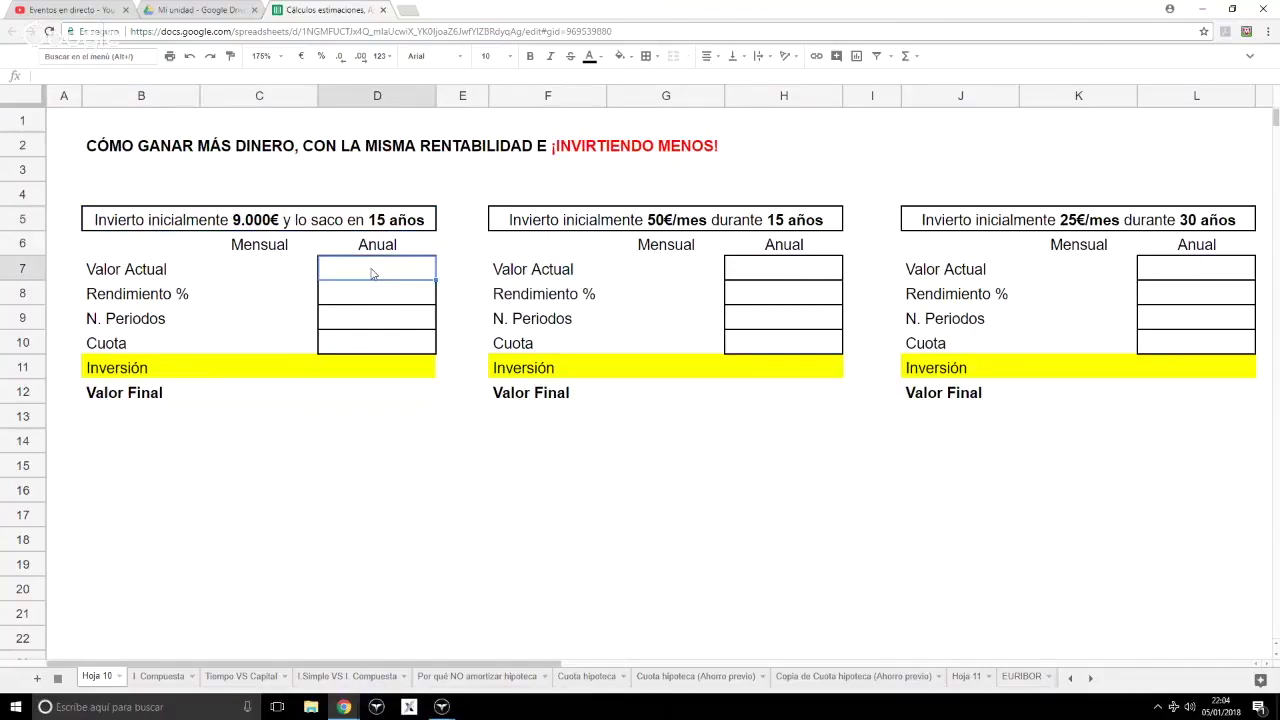
type("-9000")
key("Return")
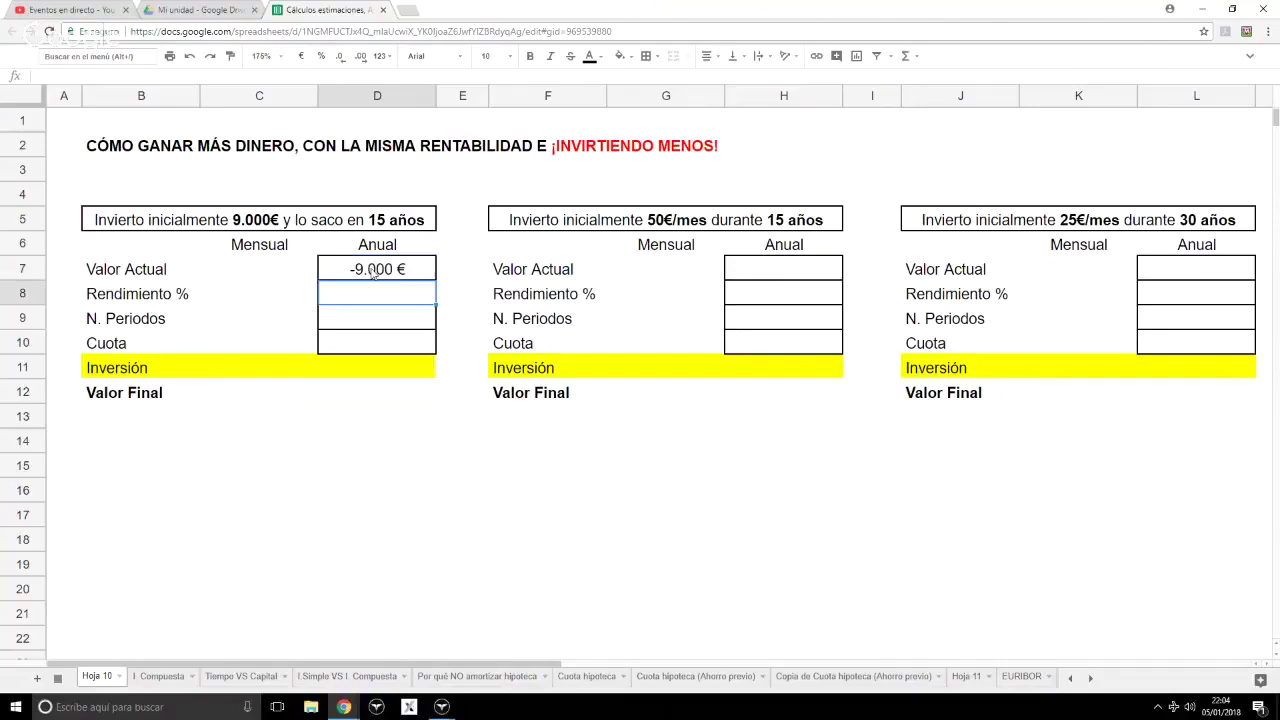
left_click(373, 273)
key("Down")
type("7")
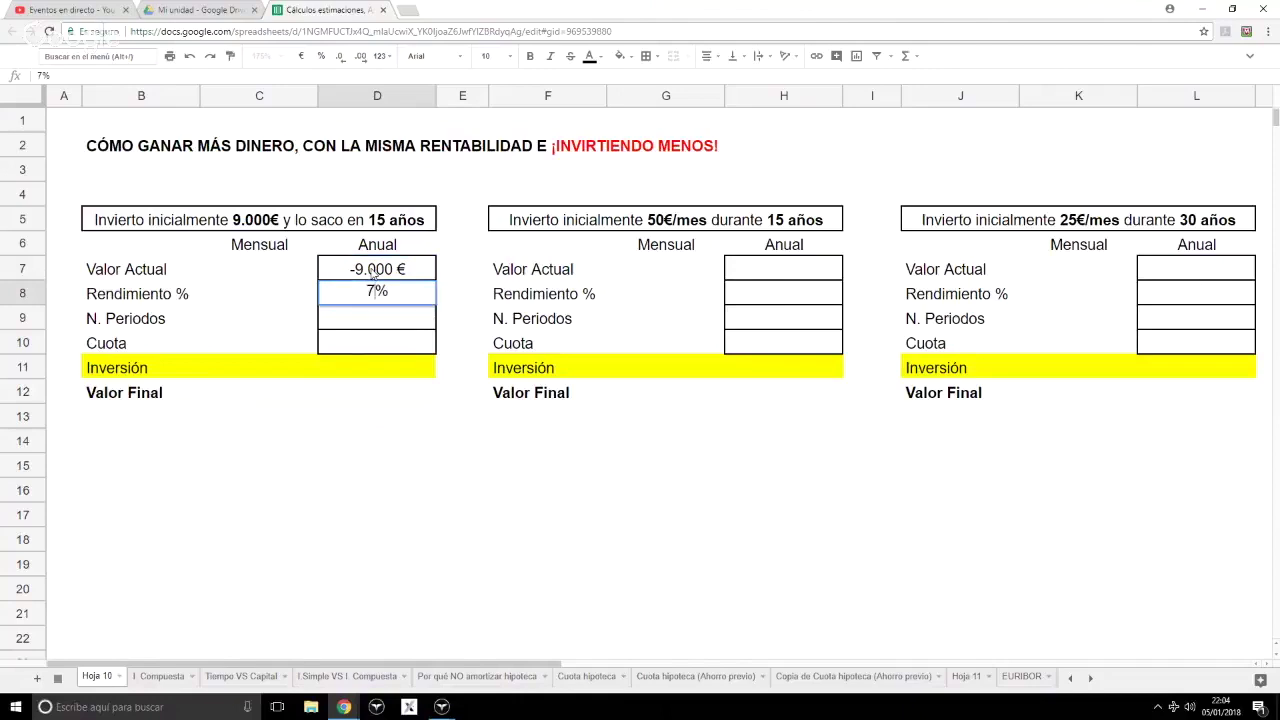
key("Return")
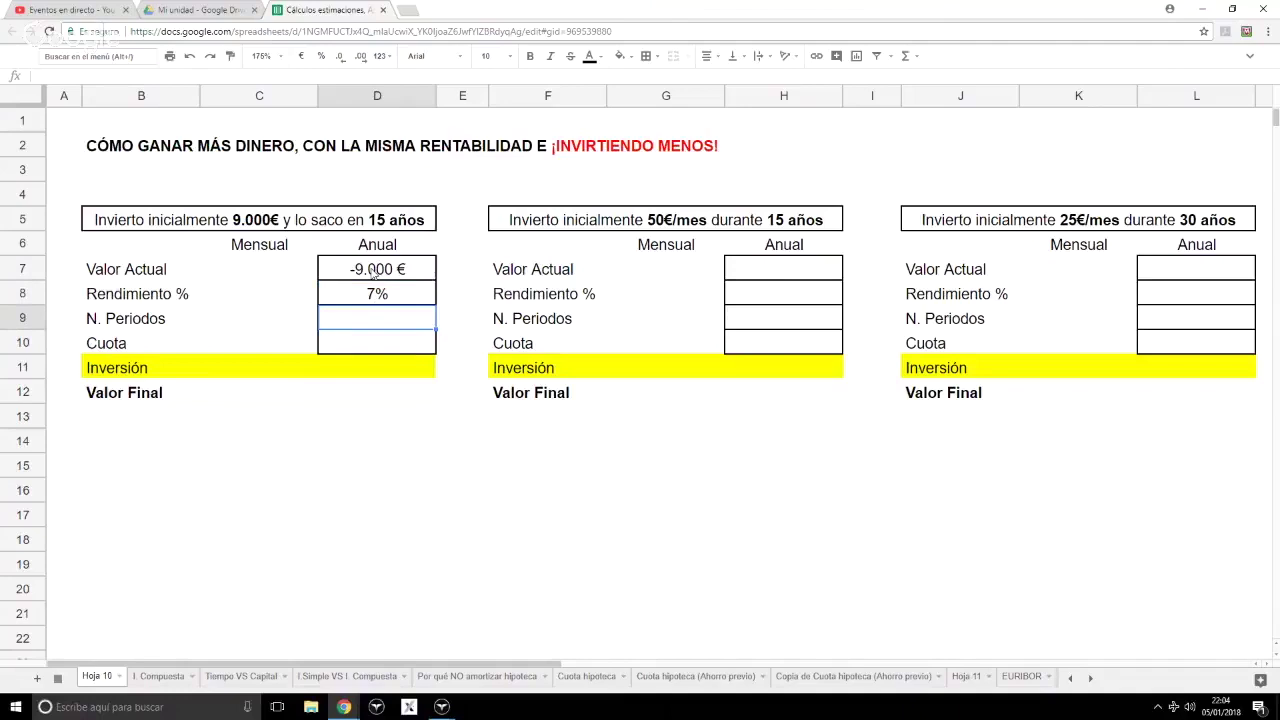
- Calculate the 9.000€ scenario's monthly Rendimiento in C8 by dividing D8 by 12
key("Up")
key("Left")
type("+")
key("Right")
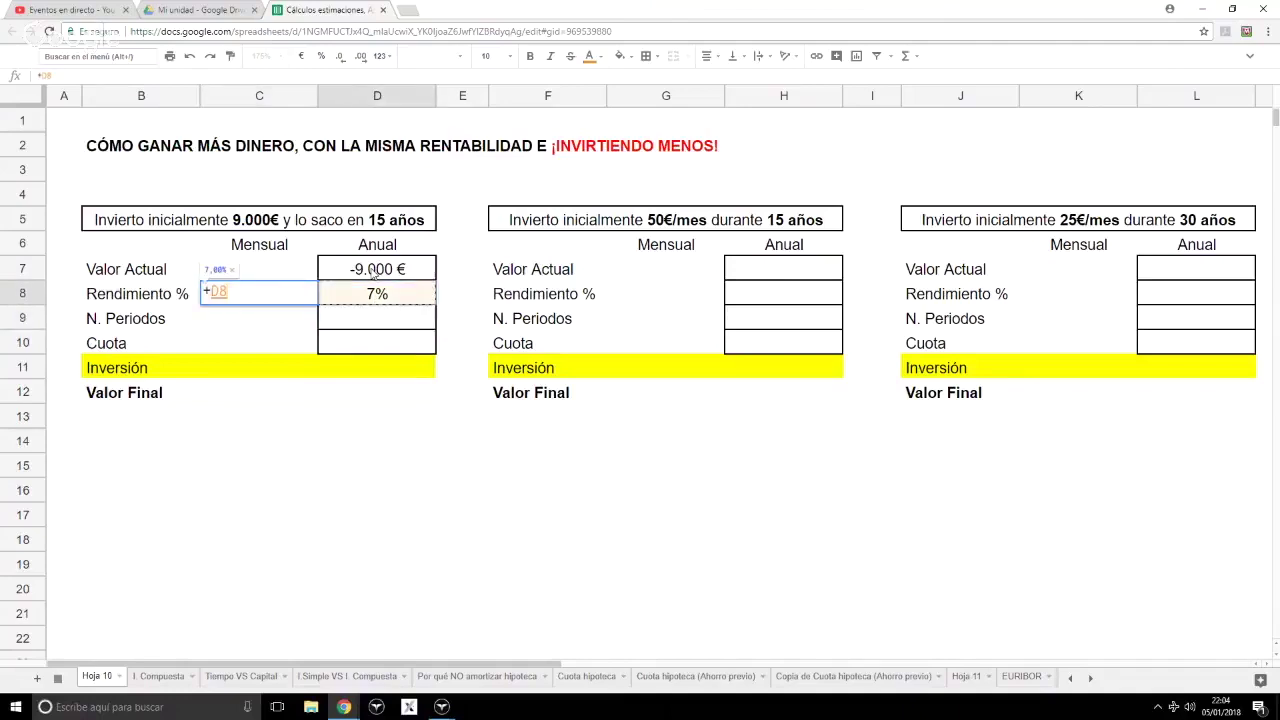
type("/12")
key("Return")
key("Up")
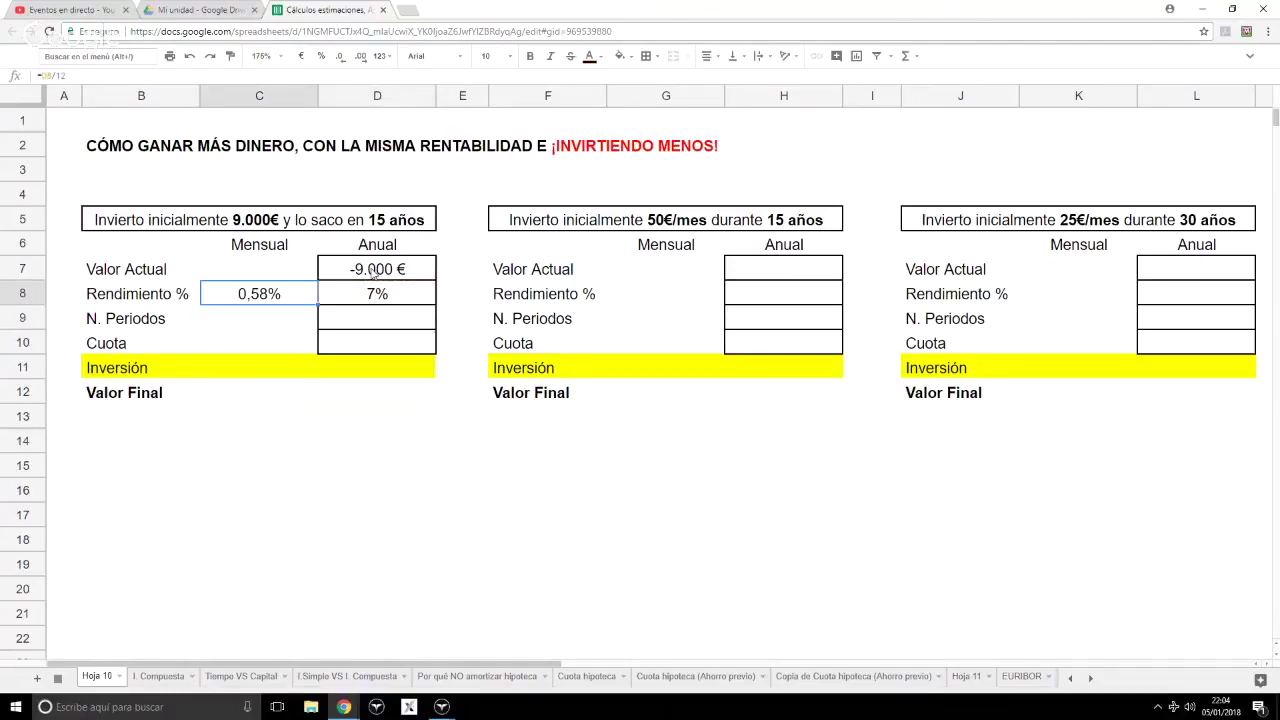
- Link the 50€/mes scenario's monthly Rendimiento in G8 to cell C8
key("Right")
key("Right")
key("Right")
key("Right")
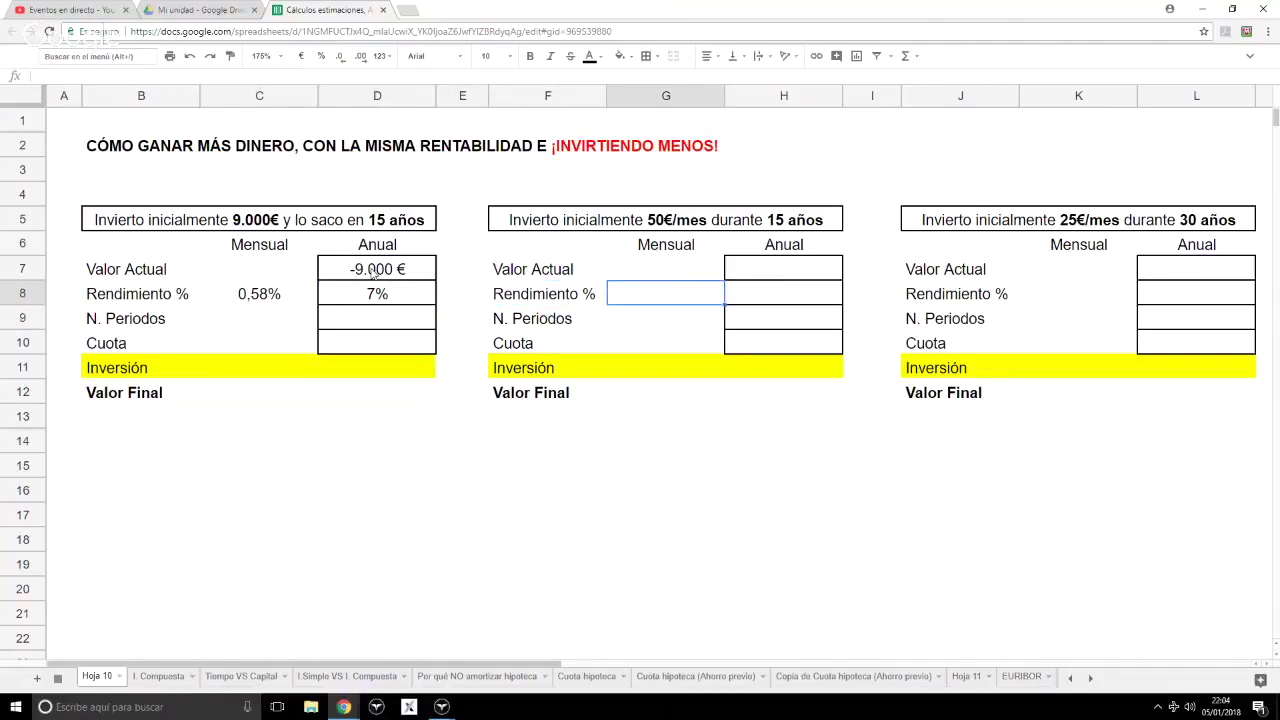
type("+")
key("Left")
key("Left")
key("Left")
key("Left")
key("Return")
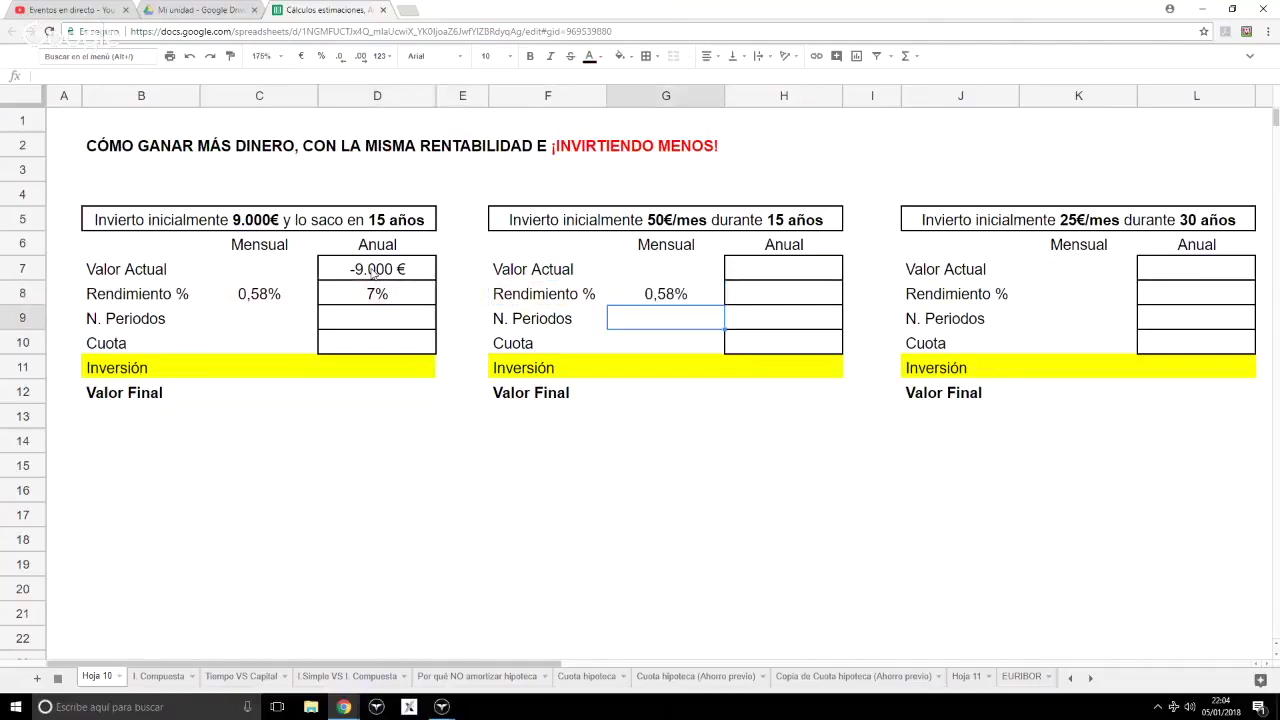
- Copy the monthly Rendimiento formula from G8 to K8 in the 25€/mes scenario
key("Up")
key("ctrl+c")
key("Right")
key("Right")
key("Right")
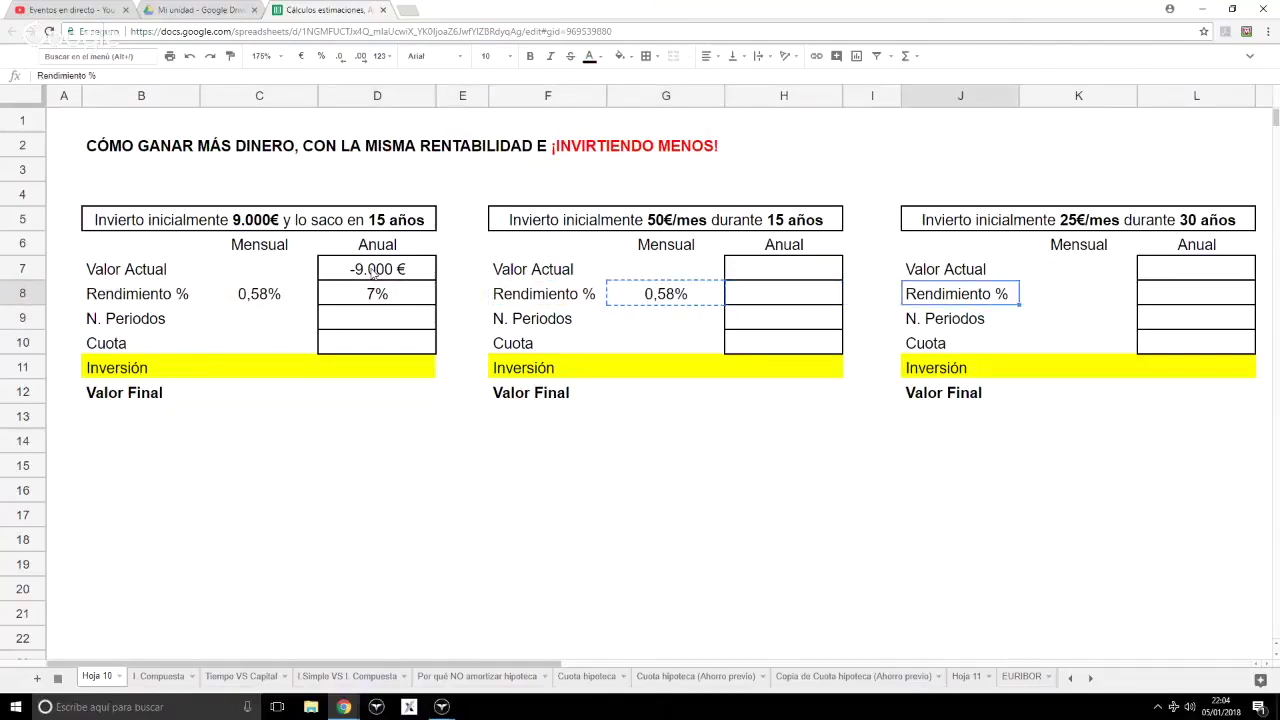
key("Right")
key("ctrl+v")
- Link the 50€/mes scenario's annual Rendimiento in H8 to cell D8
key("Left")
key("Left")
key("Left")
key("Left")
key("Left")
key("Left")
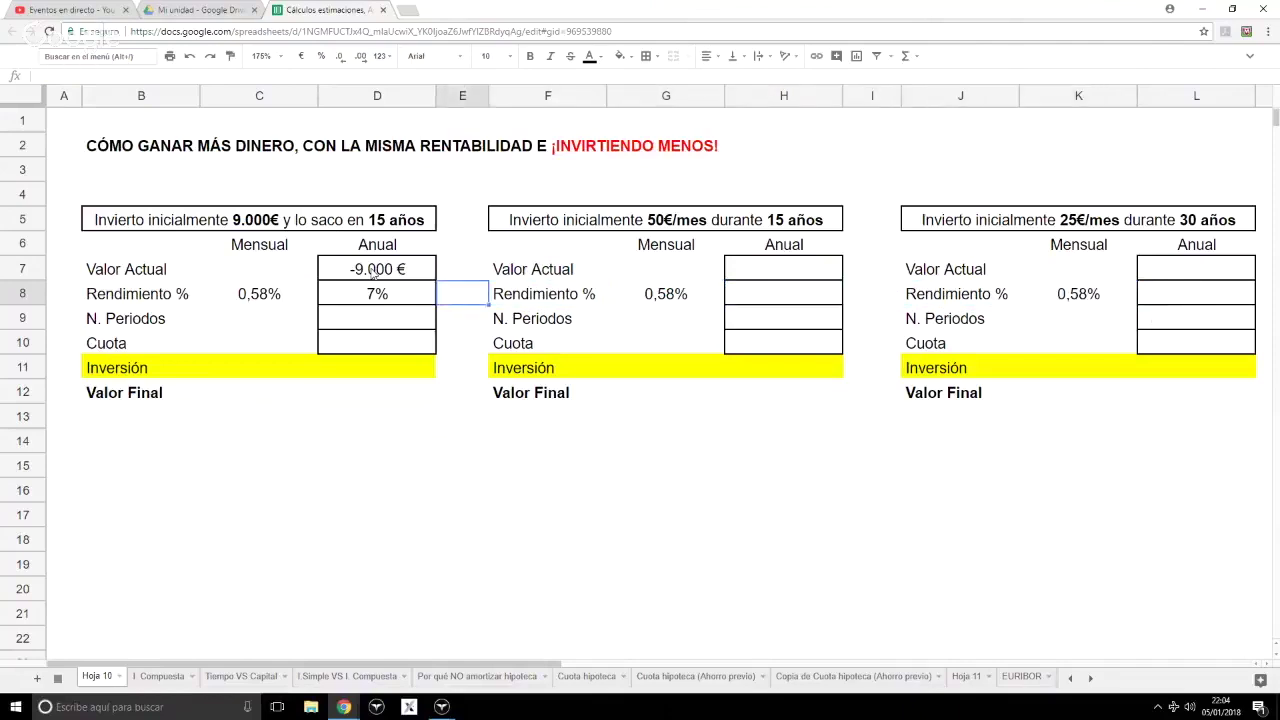
key("Right")
key("Right")
key("Right")
type("=")
key("Left")
key("Left")
key("Left")
key("Left")
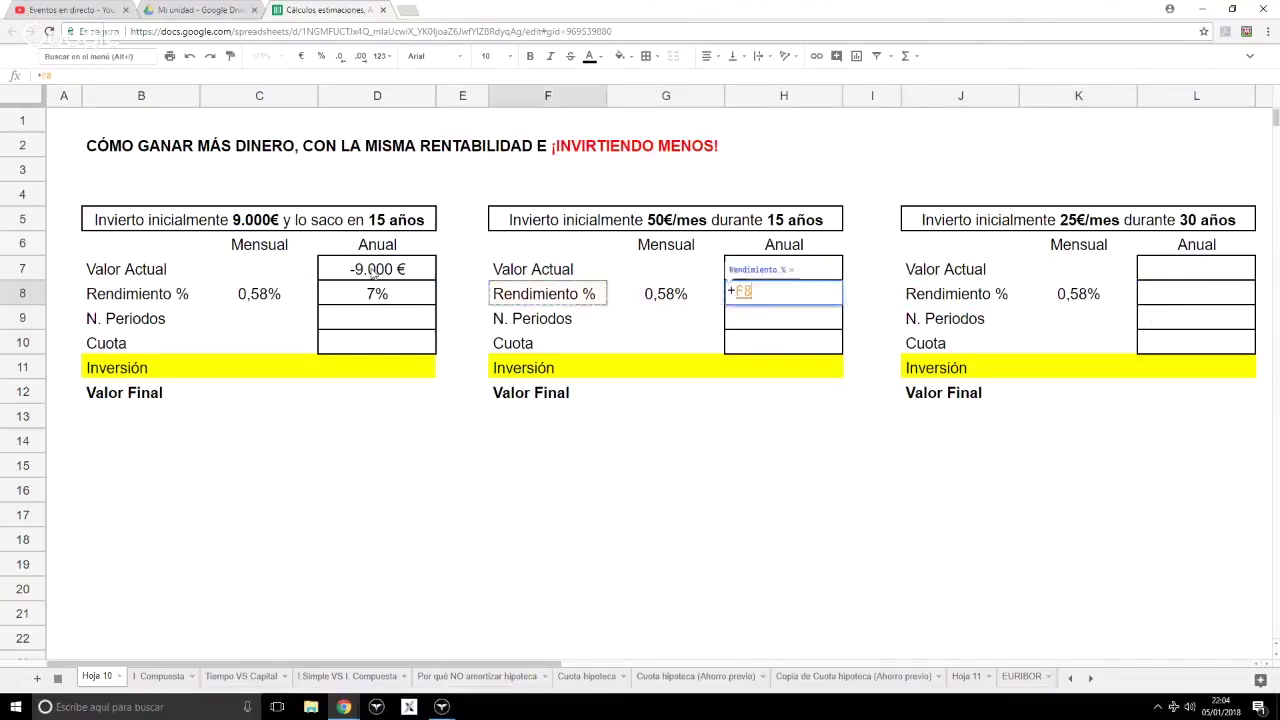
key("Return")
key("Up")
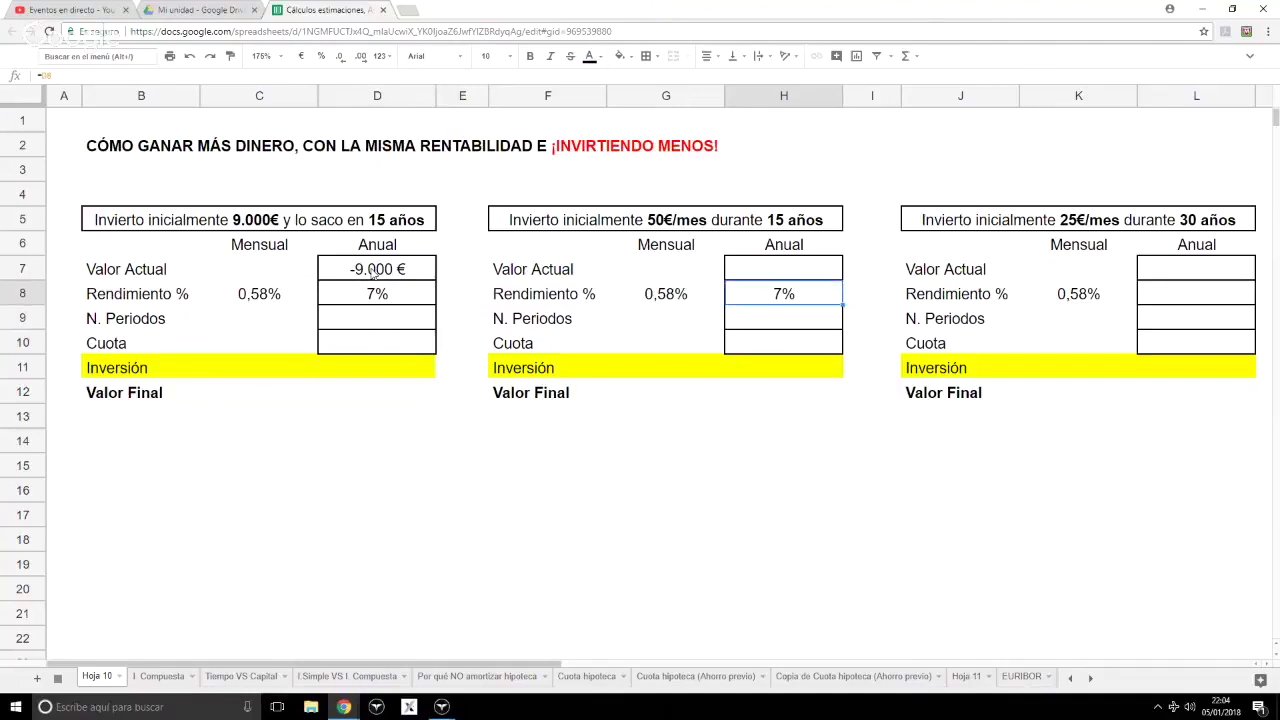
- Copy the annual Rendimiento formula from H8 to L8 in the 25€/mes scenario
key("ctrl+c")
key("Right")
key("Right")
key("Right")
key("Right")
key("ctrl+v")
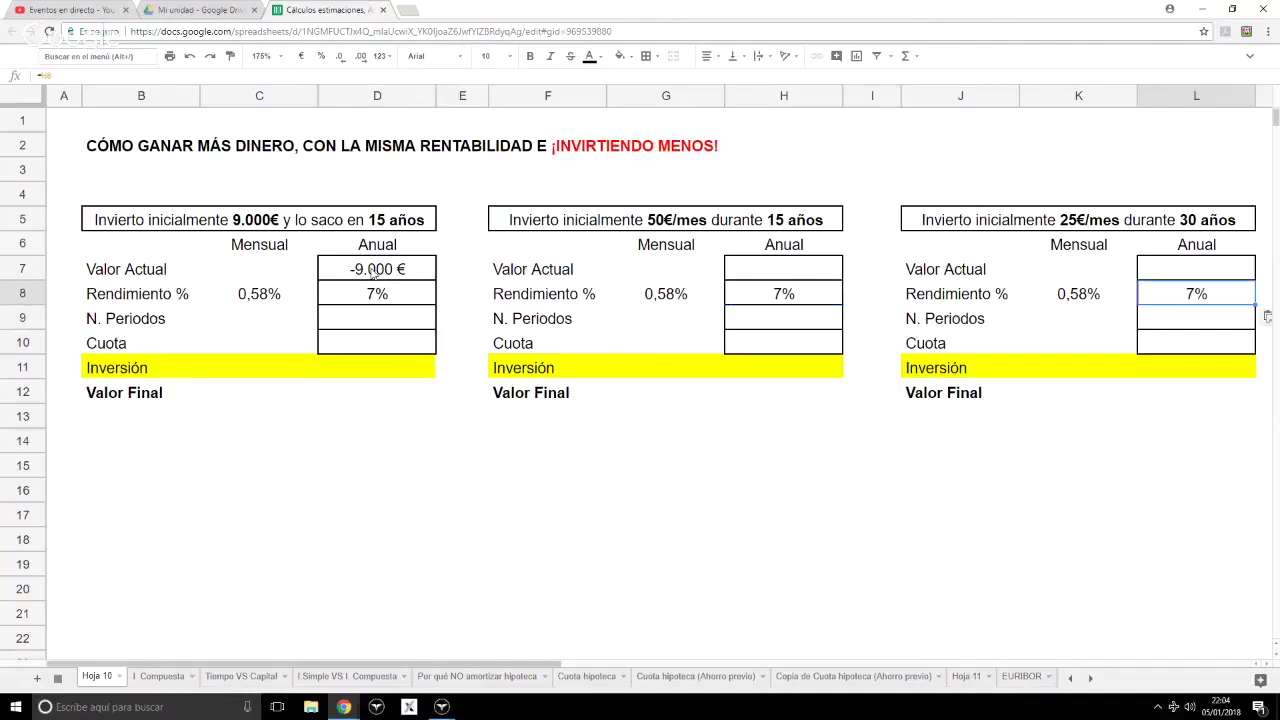
- Enter 15 as the annual N. Periodos of the 9.000€ scenario in D9
key("Left")
key("Left")
key("Left")
key("Left")
key("Left")
key("Left")
key("Left")
key("Left")
key("Left")
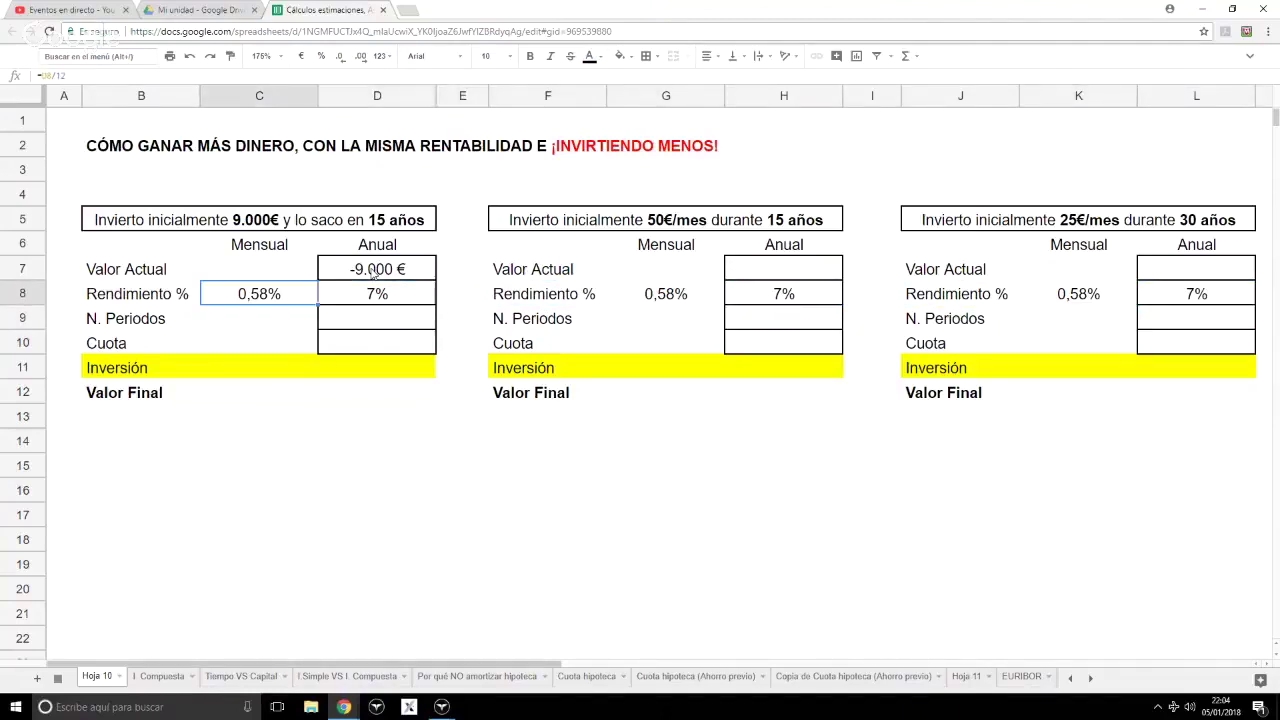
key("Down")
key("Right")
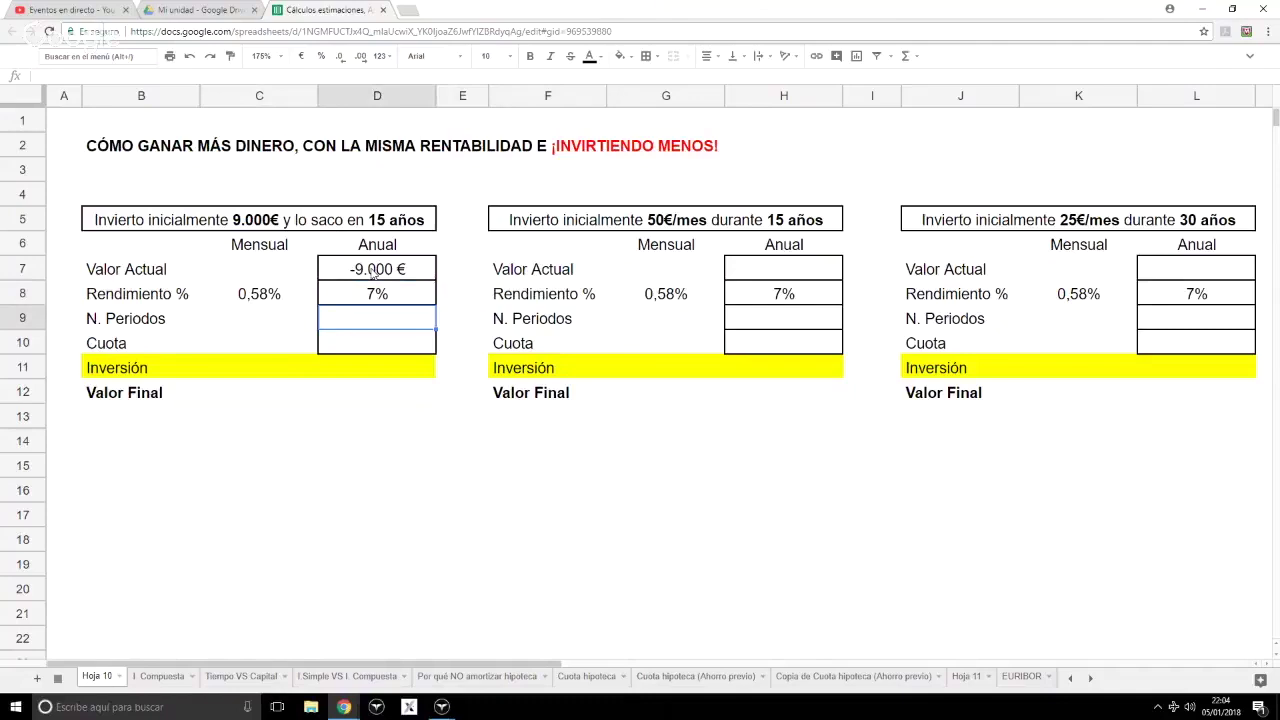
type("15")
key("Return")
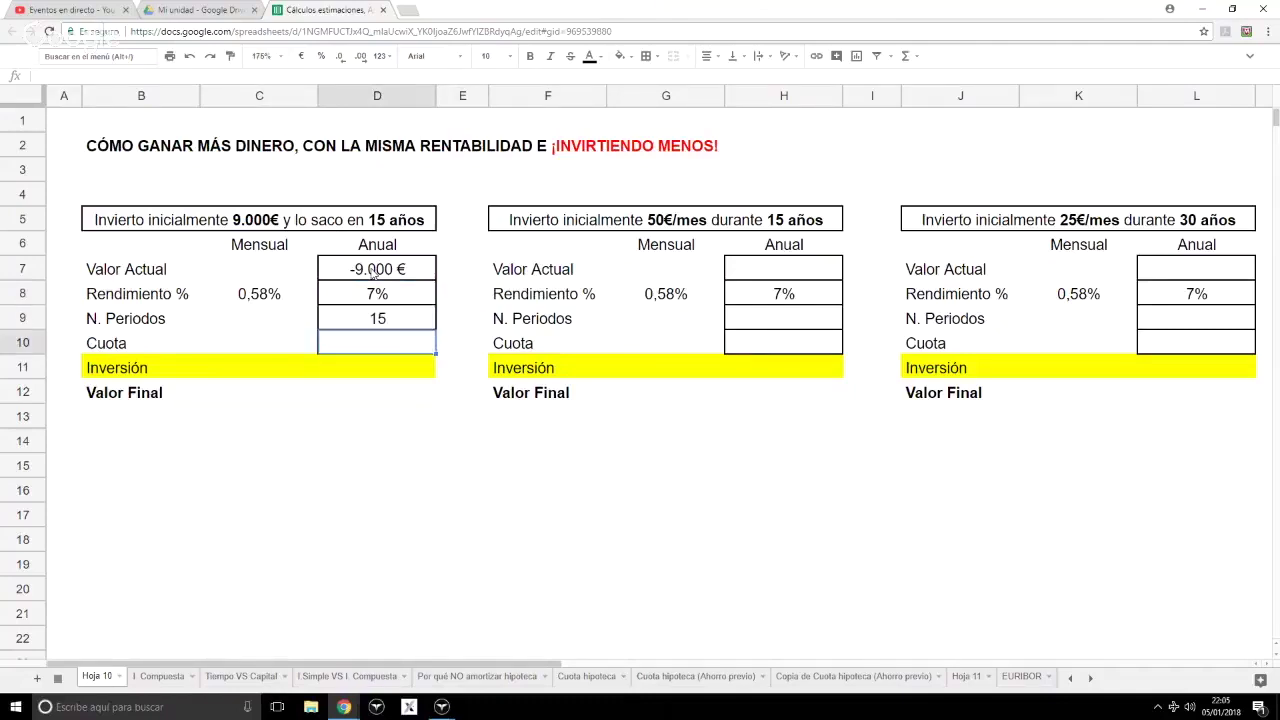
- Enter 15 as the annual N. Periodos of the 50€/mes scenario in H9
key("Up")
key("Right")
key("Right")
key("Right")
key("Right")
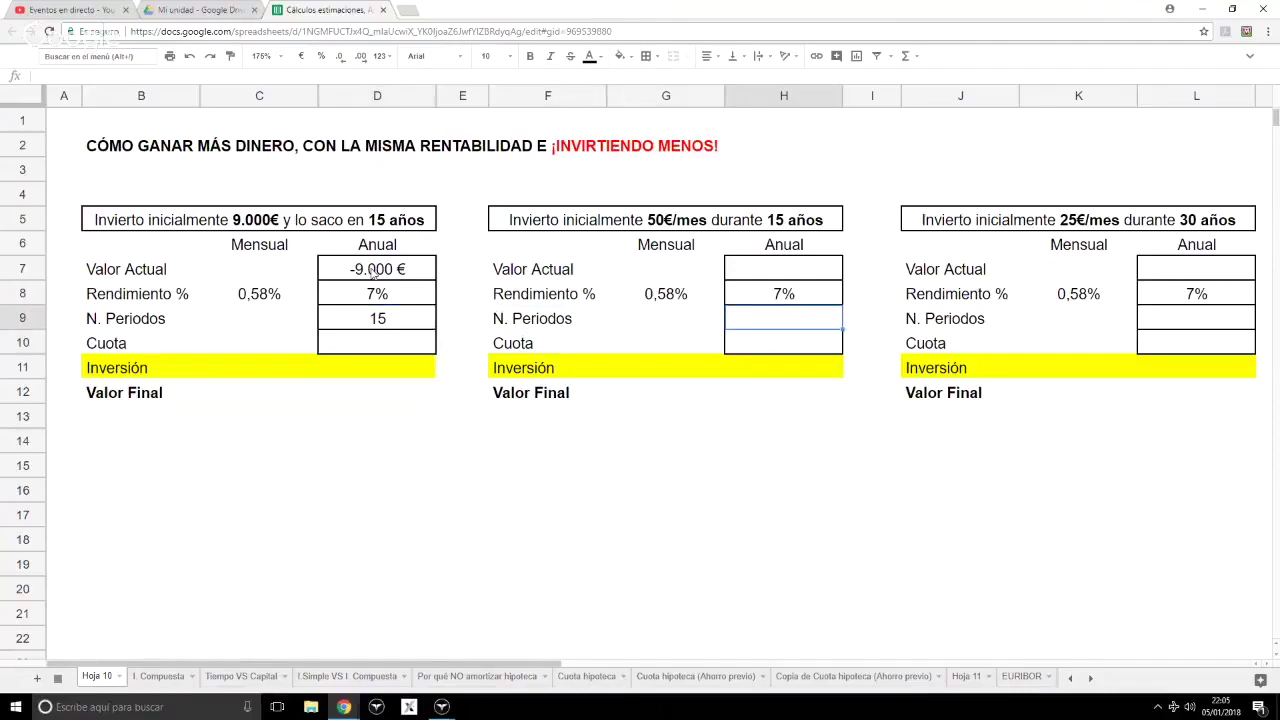
type("15")
key("Return")
- Enter 30 as the annual N. Periodos of the 25€/mes scenario in L9
key("Up")
key("Right")
key("Right")
key("Right")
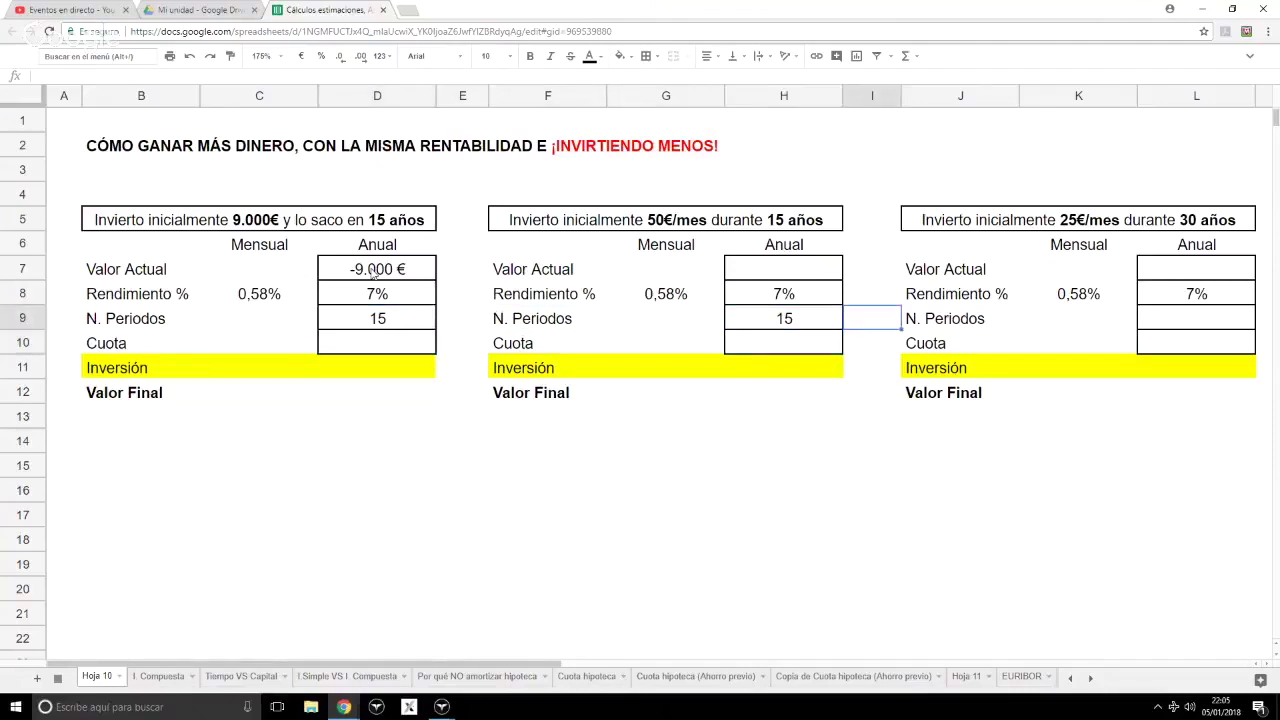
key("Right")
type("30")
key("Return")
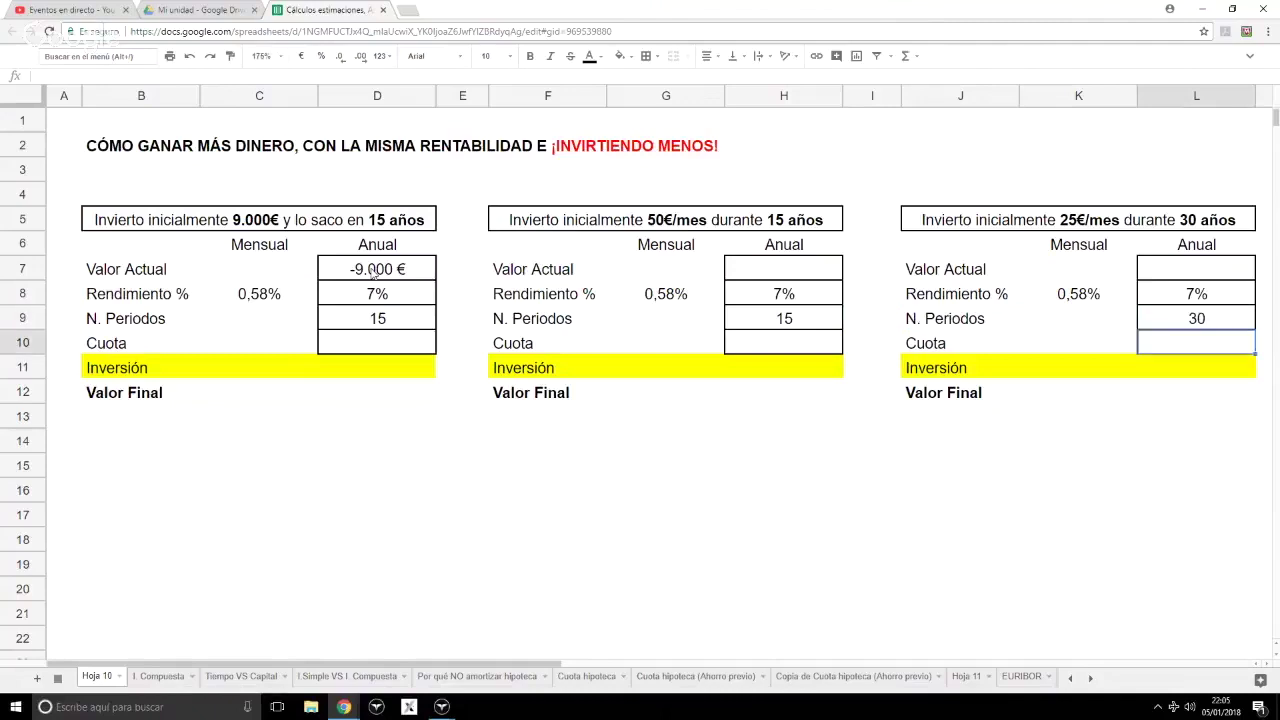
- Calculate the 9.000€ scenario's monthly N. Periodos in C9 by multiplying D9 by 12
key("Up")
key("Left")
key("Left")
key("Left")
key("Left")
key("Left")
key("Left")
key("Left")
key("Left")
key("Left")
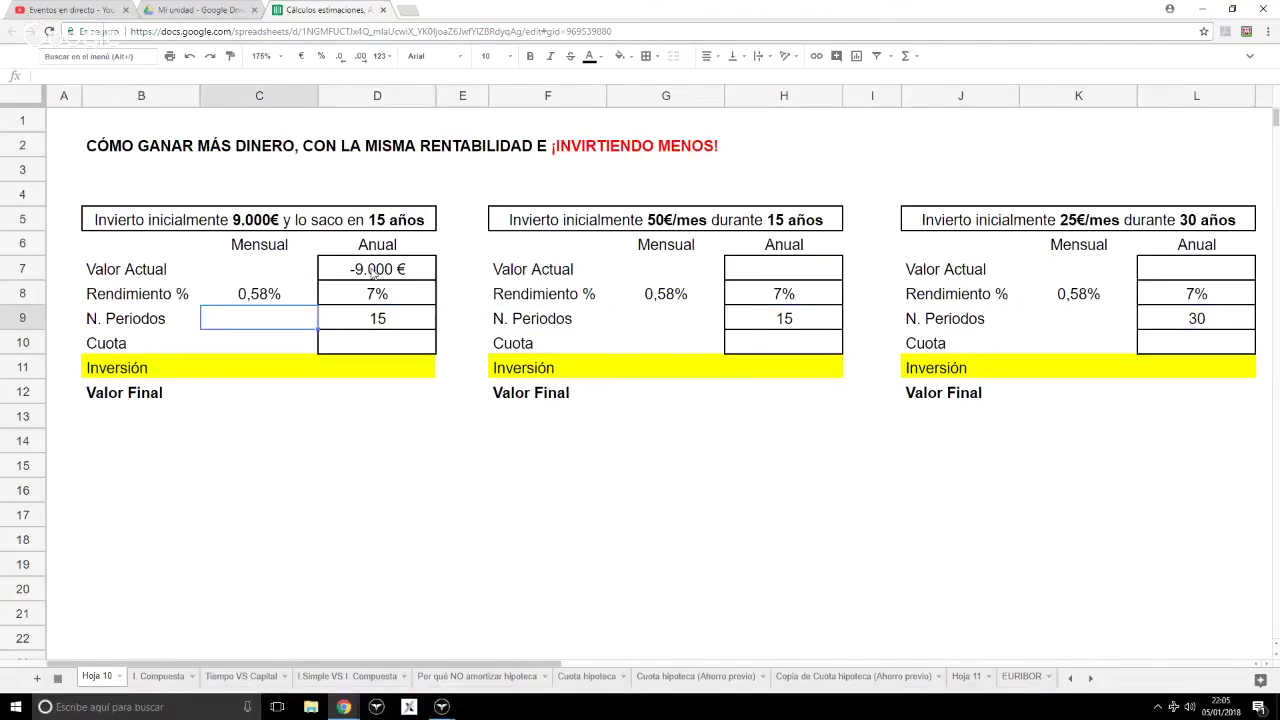
type("+")
key("Right")
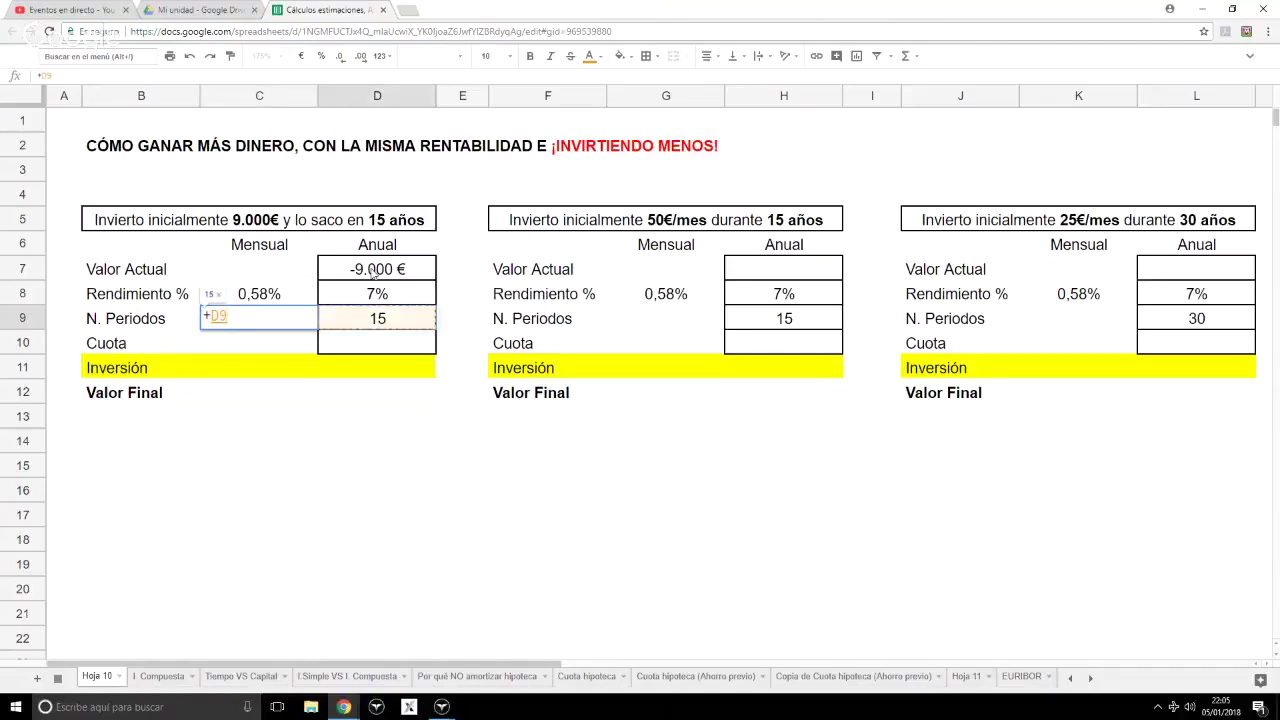
type("/")
type("12")
key("Return")
key("Up")
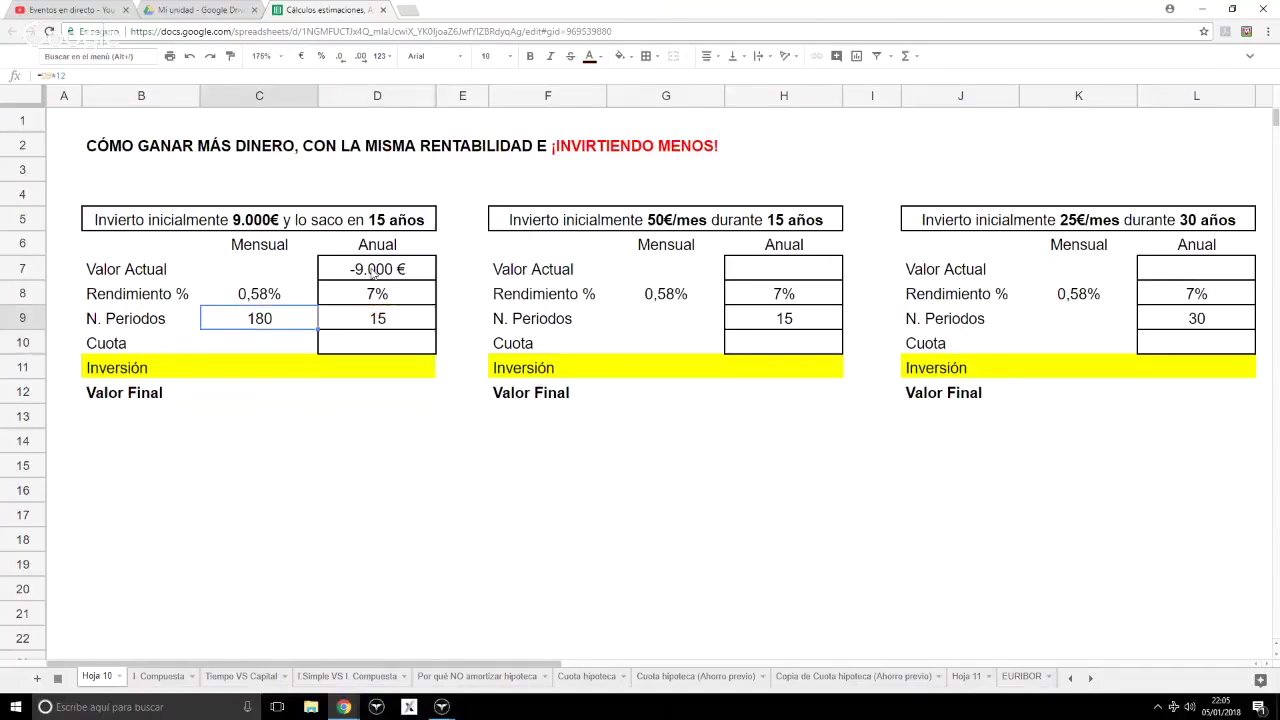
- Copy the monthly N. Periodos formula from C9 to G9 and K9 in the other two scenarios
key("ctrl+c")
key("Right")
key("Right")
key("Right")
key("Right")
key("ctrl+v")
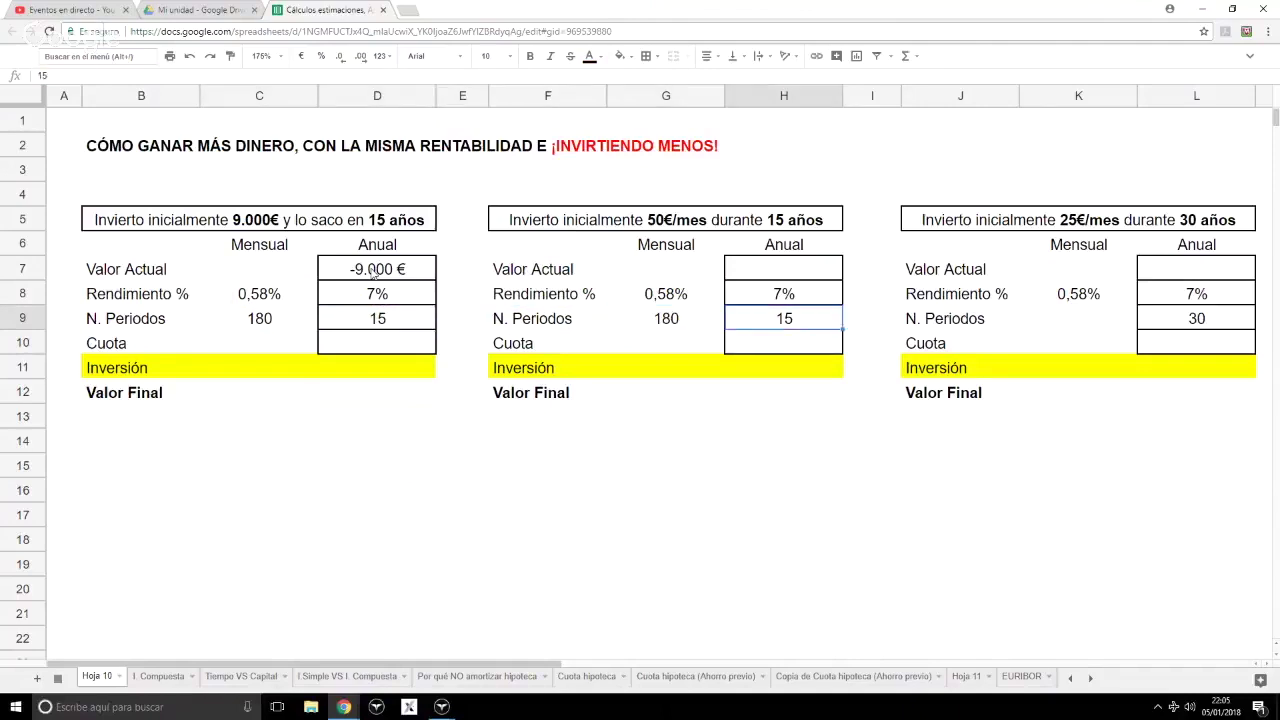
key("Right")
key("Right")
key("Right")
key("Right")
key("ctrl+v")
- Paste the copied formula into the 9.000€ scenario's monthly Cuota cell, C10
key("Left")
key("Left")
key("Left")
key("Left")
key("Left")
key("Left")
key("Left")
key("Left")
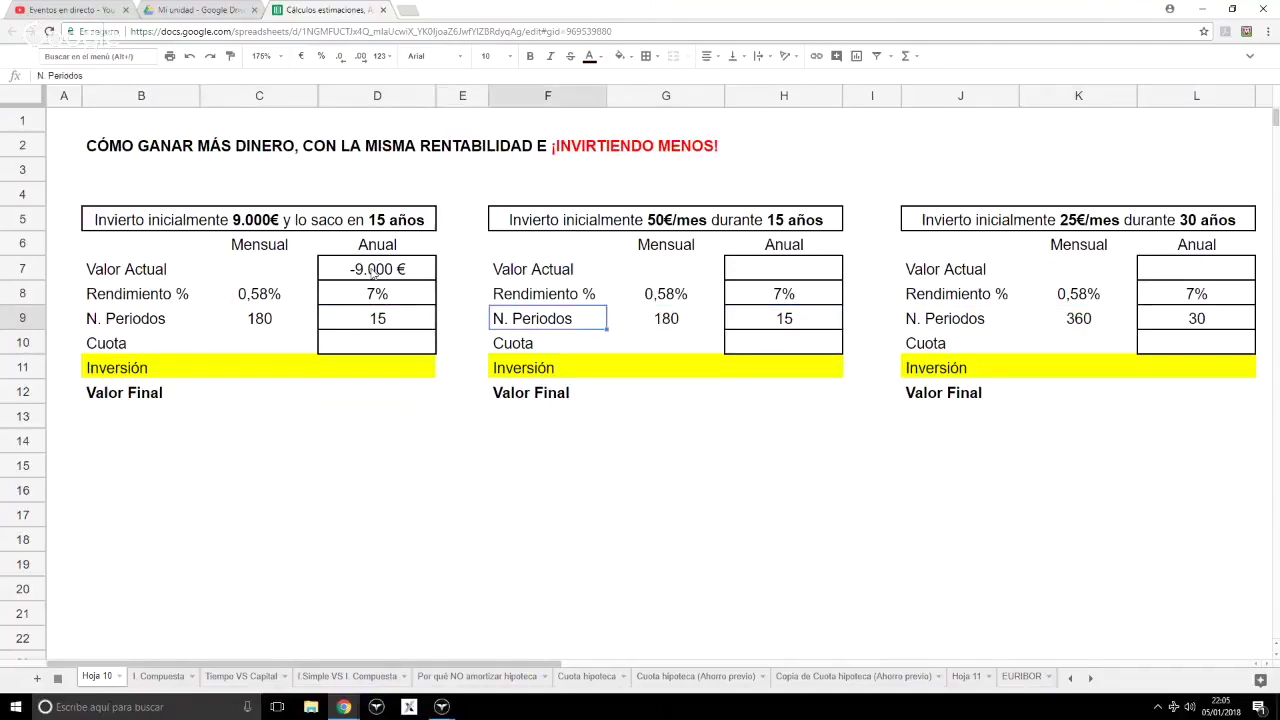
key("Down")
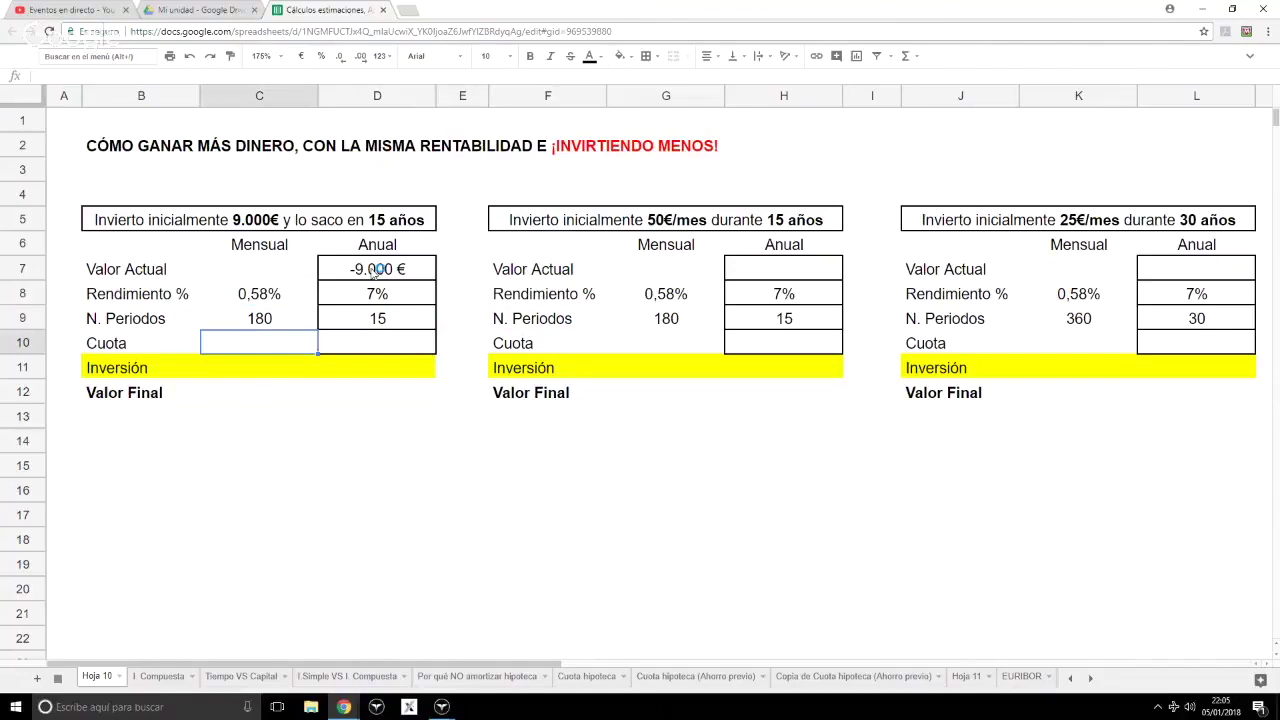
key("ctrl+v")
- Enter -50 as the monthly Cuota of the 50€/mes scenario in G10
key("Right")
key("Right")
key("Right")
key("Left")
key("Left")
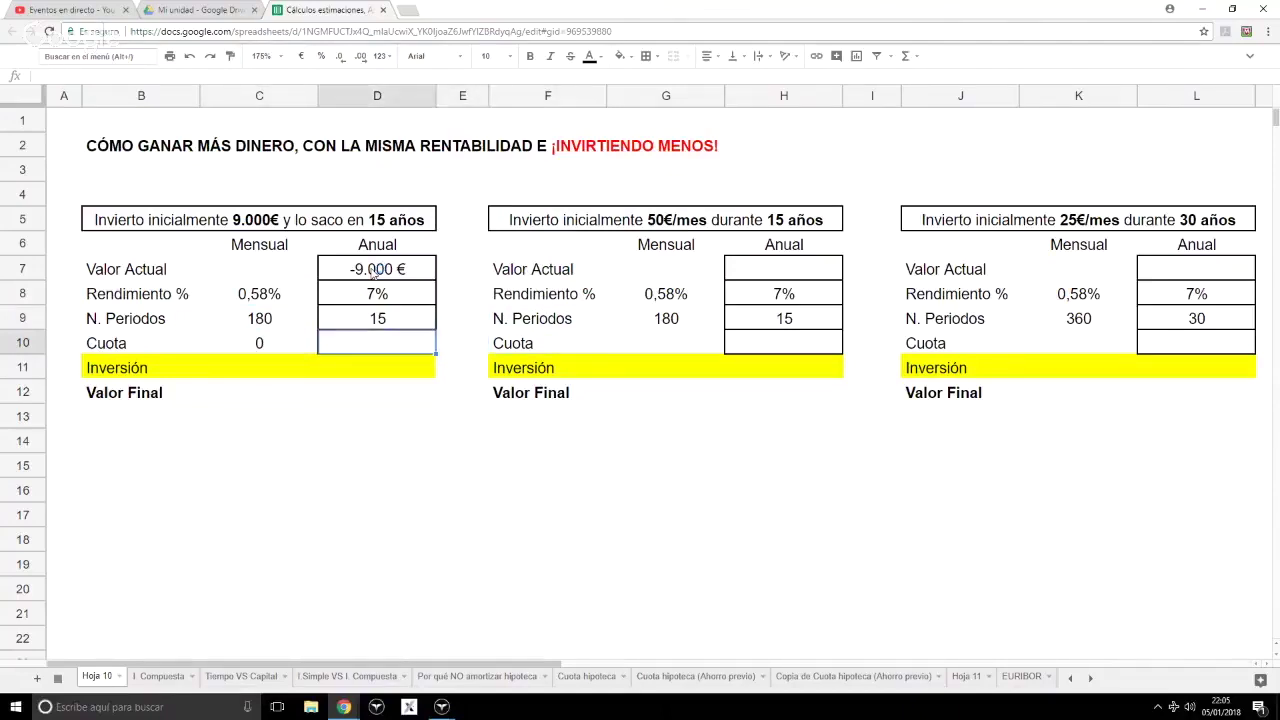
key("Right")
key("Right")
key("Right")
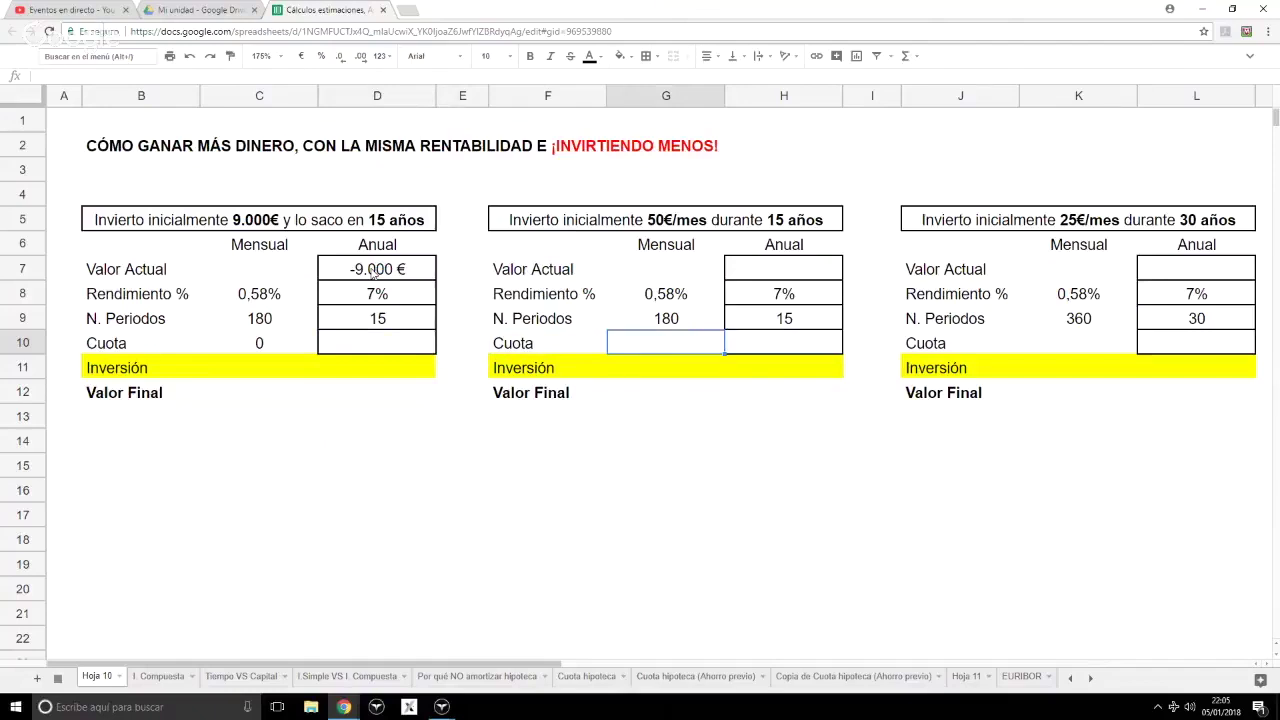
type("-50")
key("Return")
- Calculate the 50€/mes scenario's annual Cuota in H10 by multiplying G10 by 12
key("Up")
key("Right")
type("+")
key("Left")
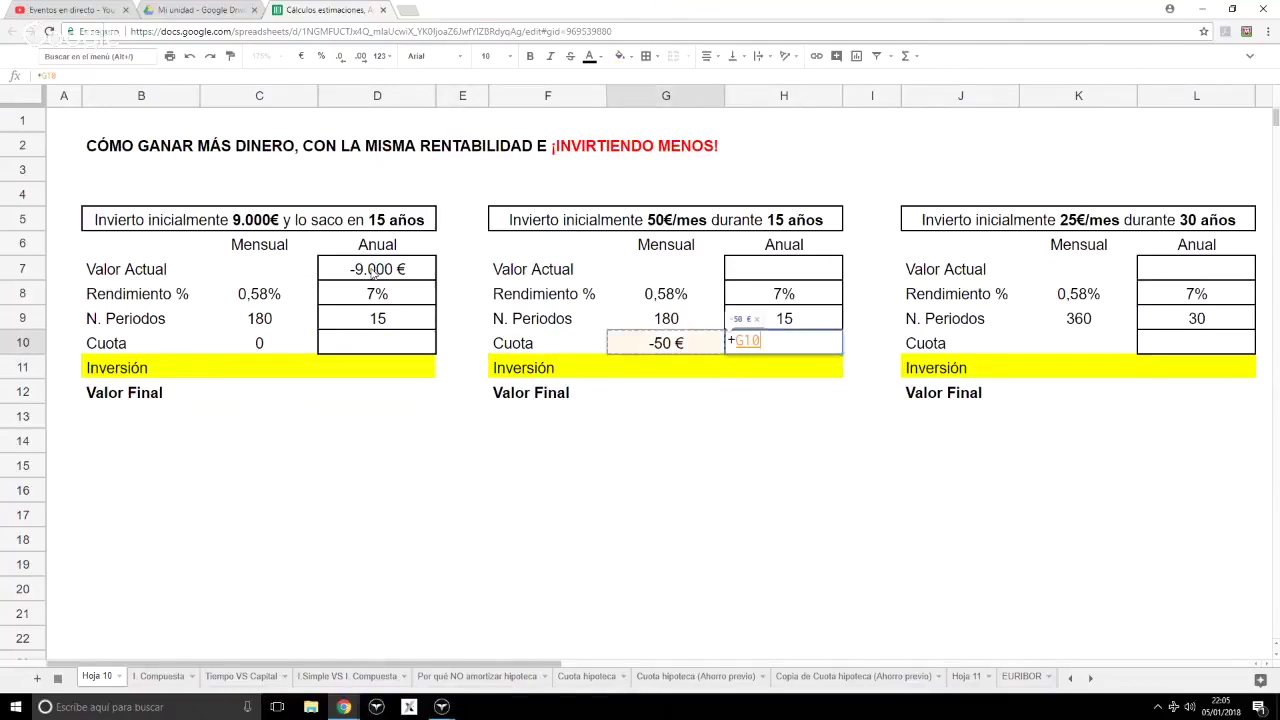
type("*12")
key("Return")
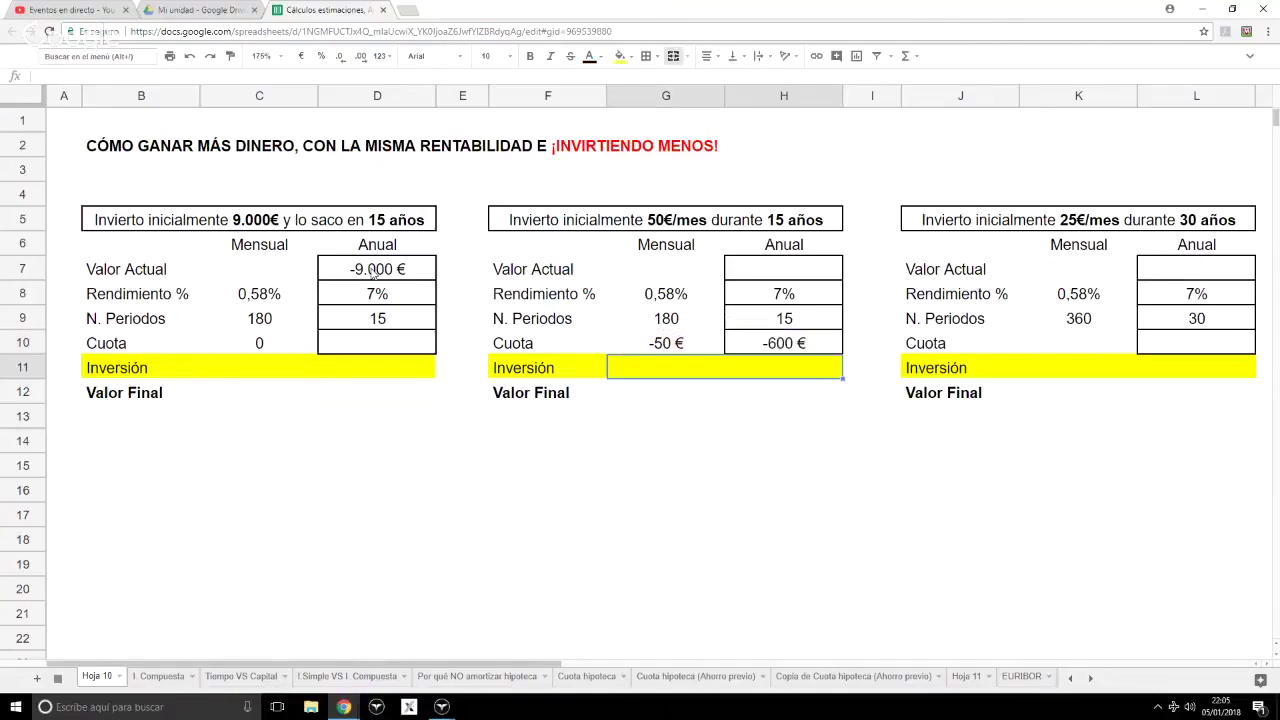
- Copy the annual Cuota formula from H10, and enter -25 as the monthly Cuota of the 25€/mes scenario in K10
key("Up")
key("Right")
key("Right")
key("Right")
key("Left")
key("Left")
key("Left")
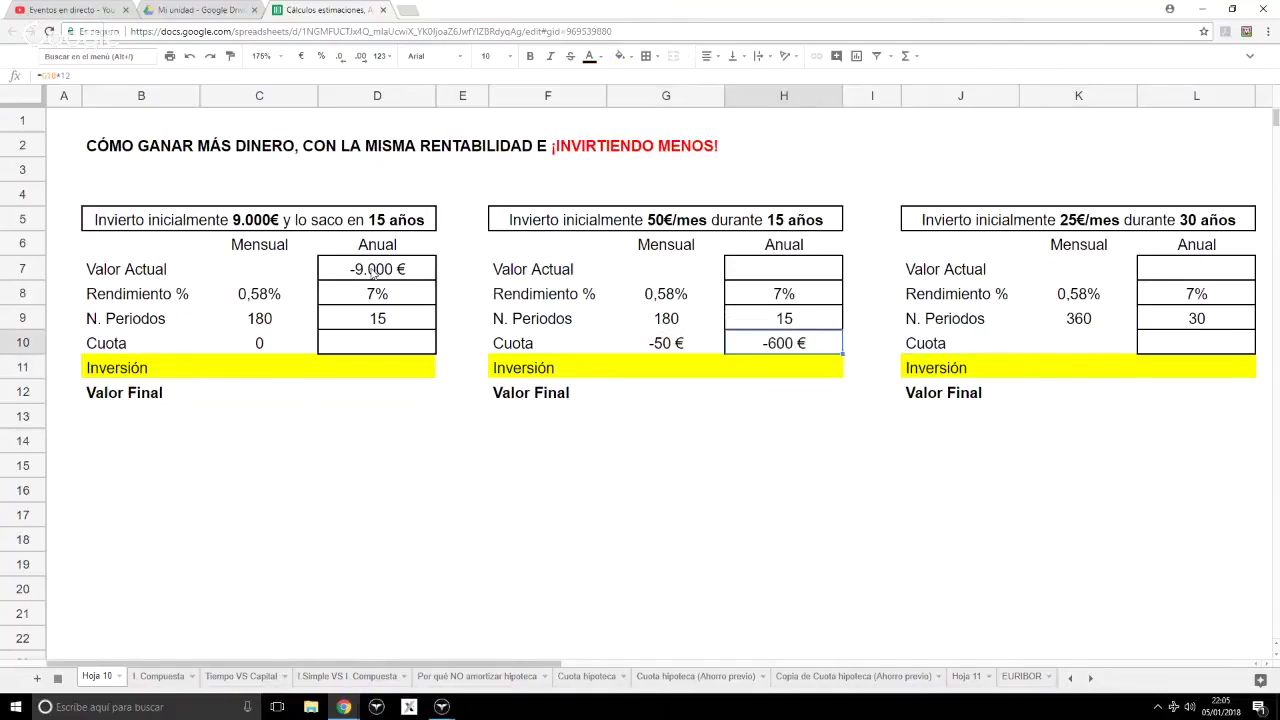
key("ctrl+c")
key("Right")
key("Right")
key("Right")
type("-25")
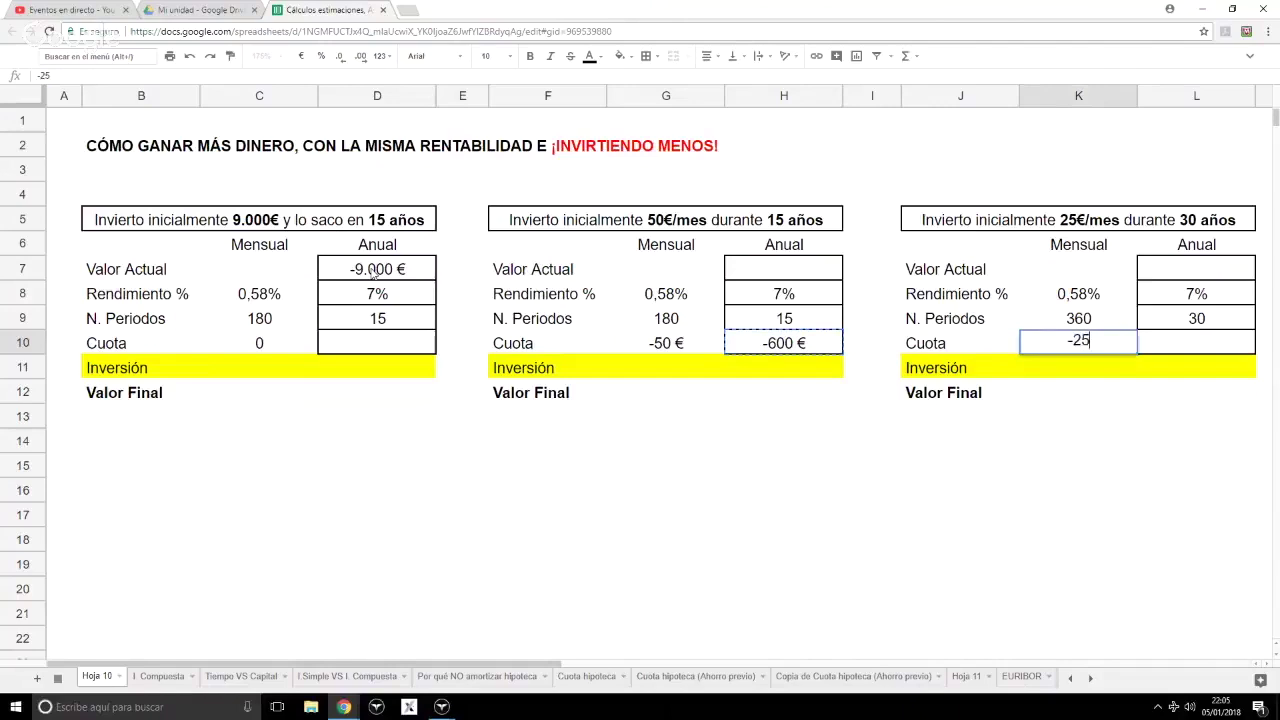
key("Return")
- Paste the copied annual Cuota formula into the 25€/mes scenario's cell L10
key("Up")
key("Right")
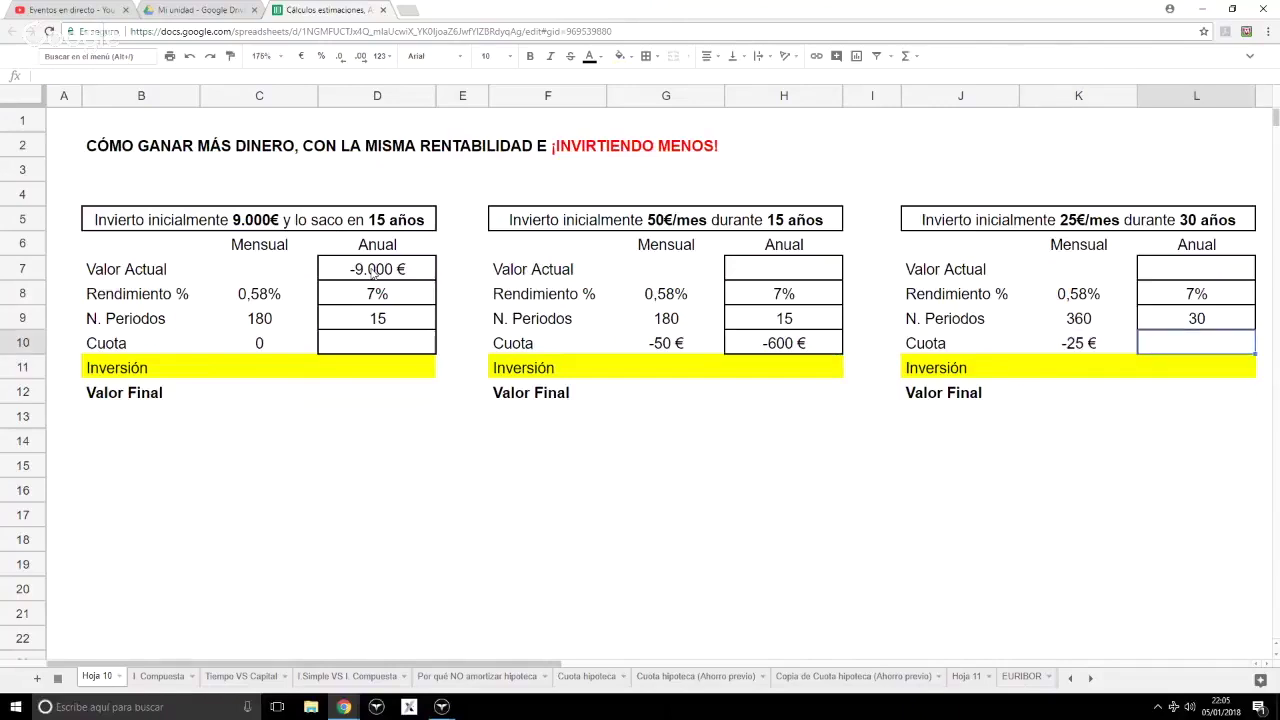
key("ctrl+v")
key("Up")
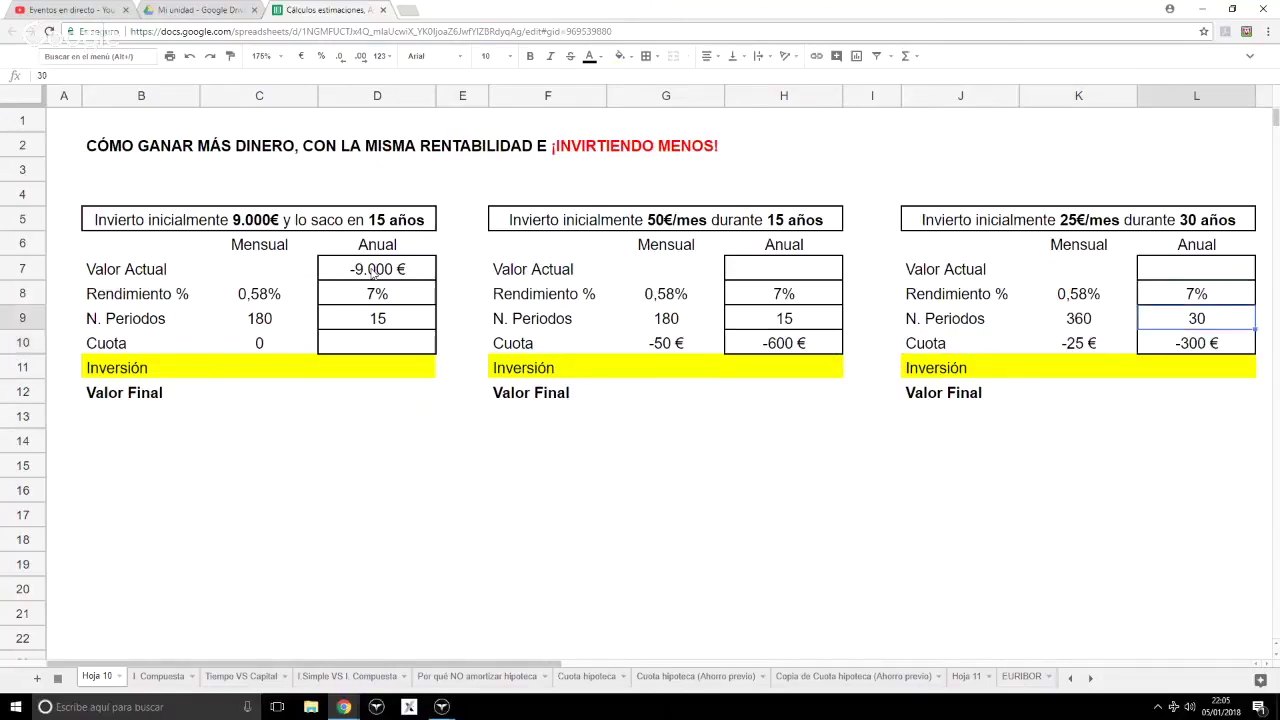
- Fill in the 25€/mes scenario's Valor Actual by pasting the copied annual formula into L7 and entering 0 in K7
key("Up")
key("Up")
key("ctrl+v")
key("Left")
key("Left")
key("Right")
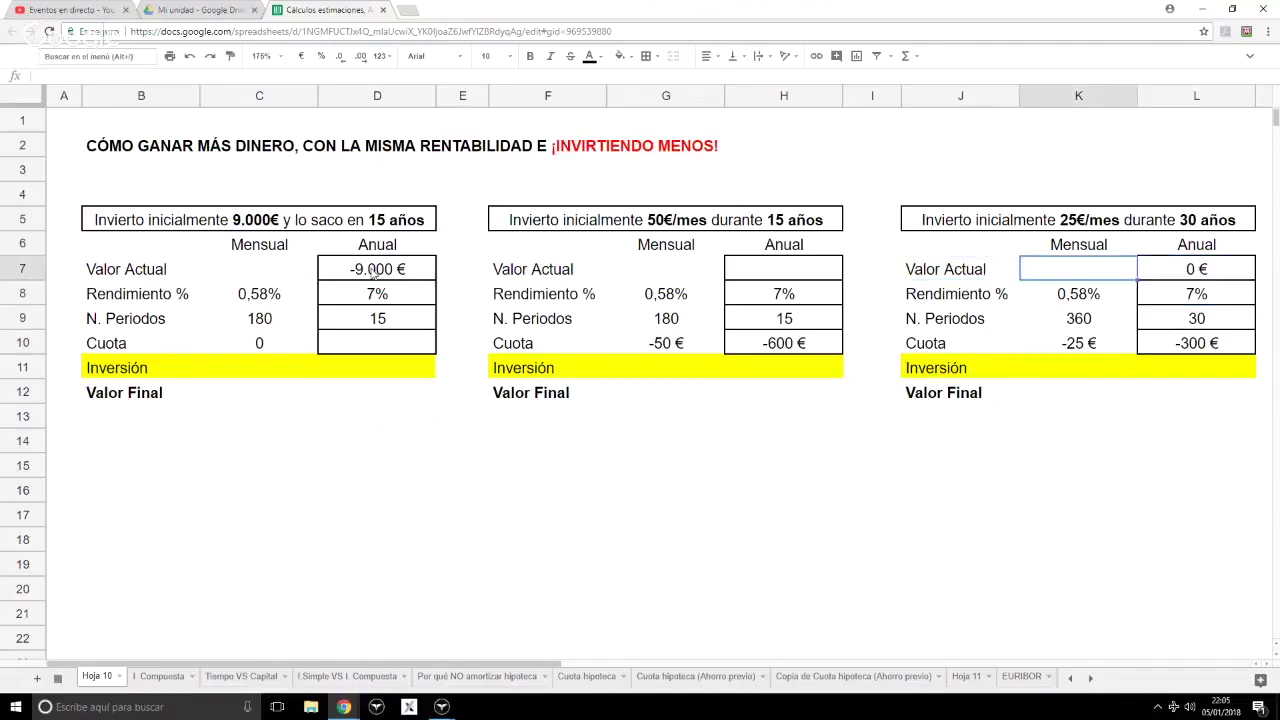
type("0")
- Fill in the 50€/mes scenario's Valor Actual by pasting the copied annual formula into H7 and entering 0 in G7
key("Left")
key("Left")
key("Left")
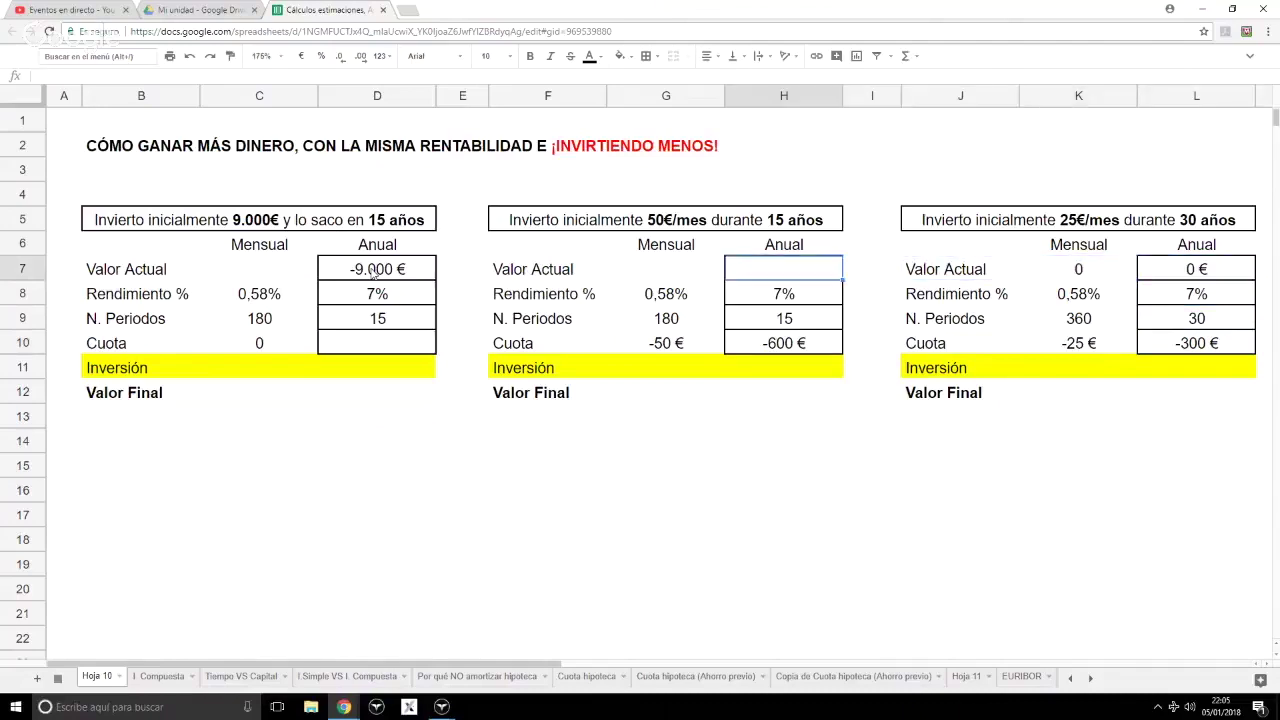
key("ctrl+v")
key("Left")
type("0")
- Enter 0 as the 9.000€ scenario's annual Cuota in D10
key("Left")
key("Left")
key("Left")
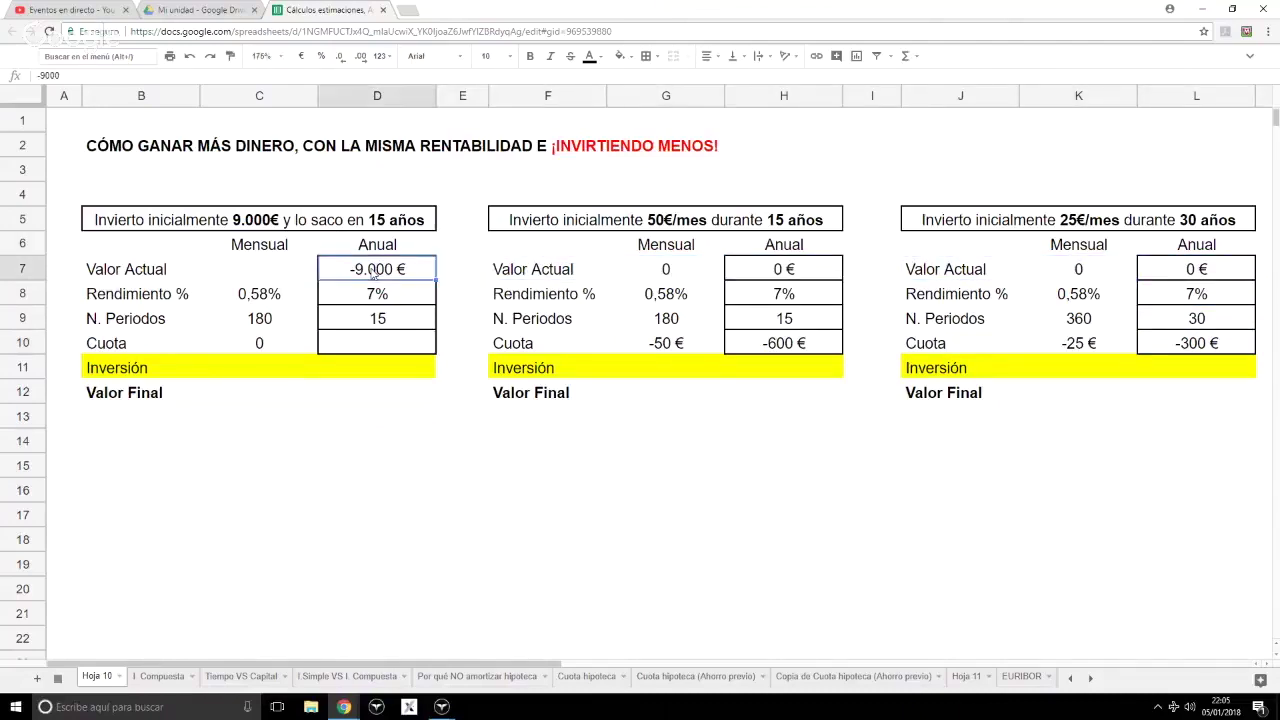
key("Down")
key("Down")
key("Down")
key("Down")
key("Up")
key("Right")
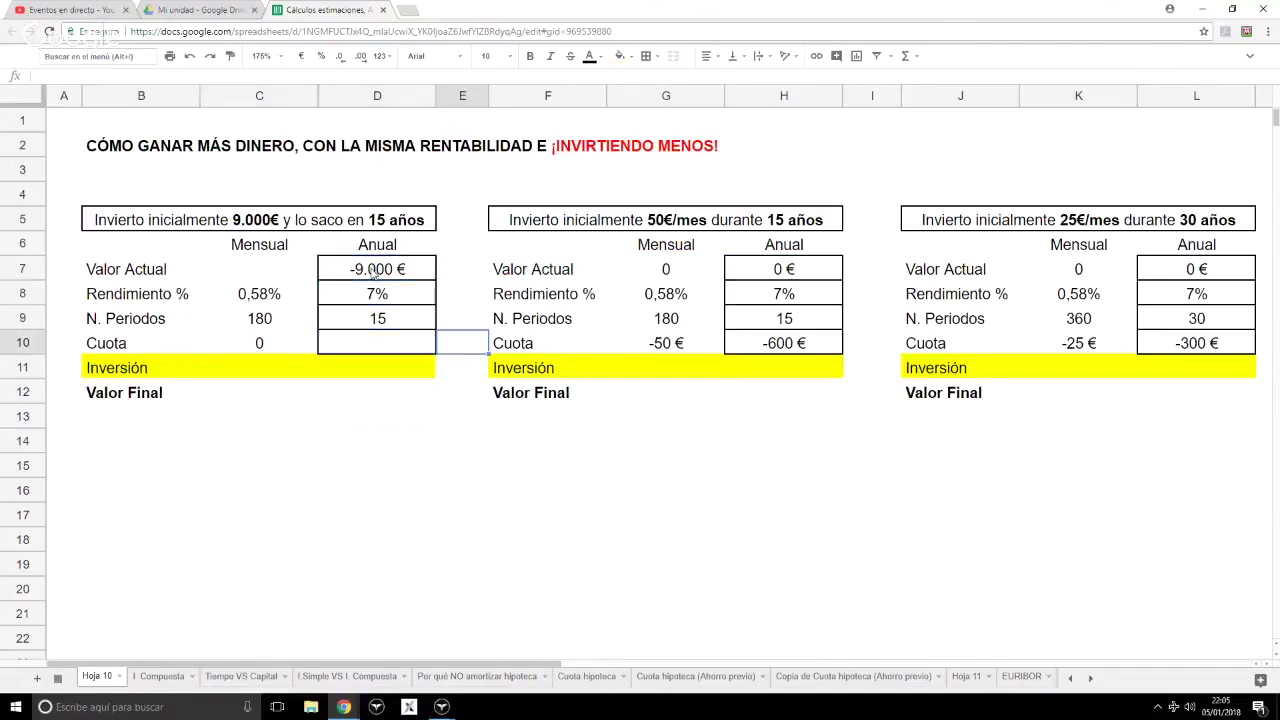
key("Left")
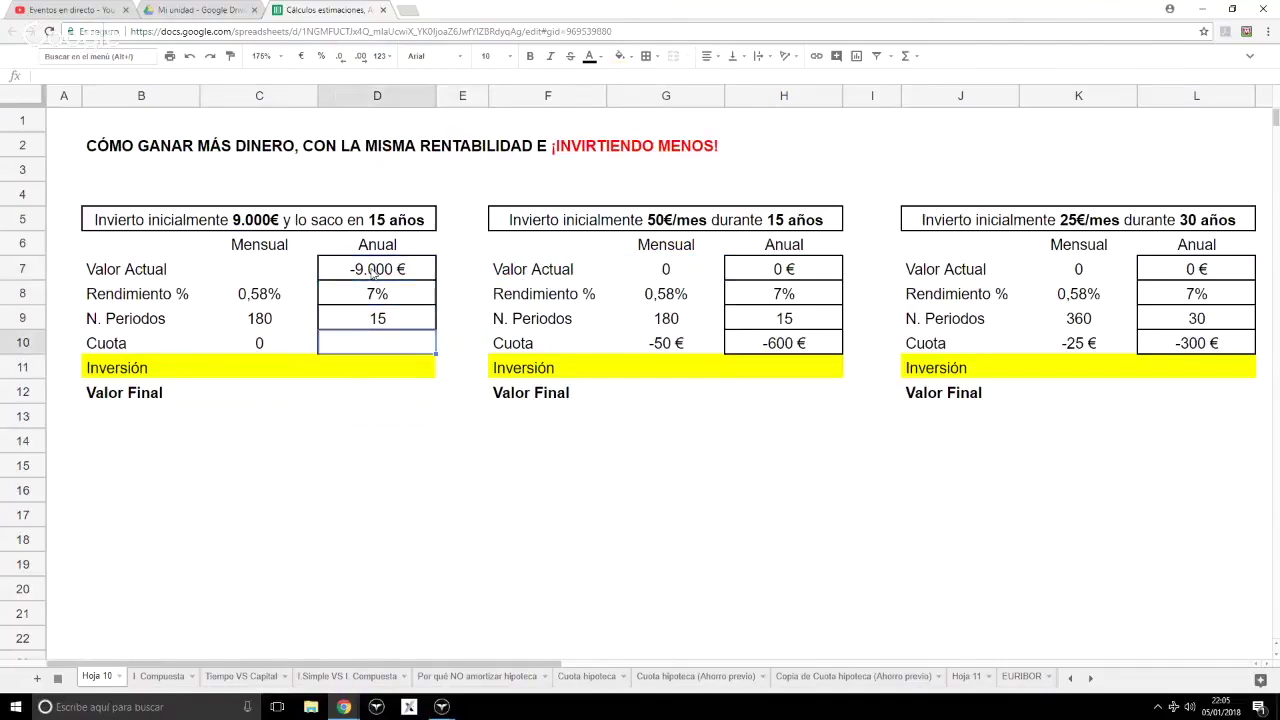
type("0")
key("Return")
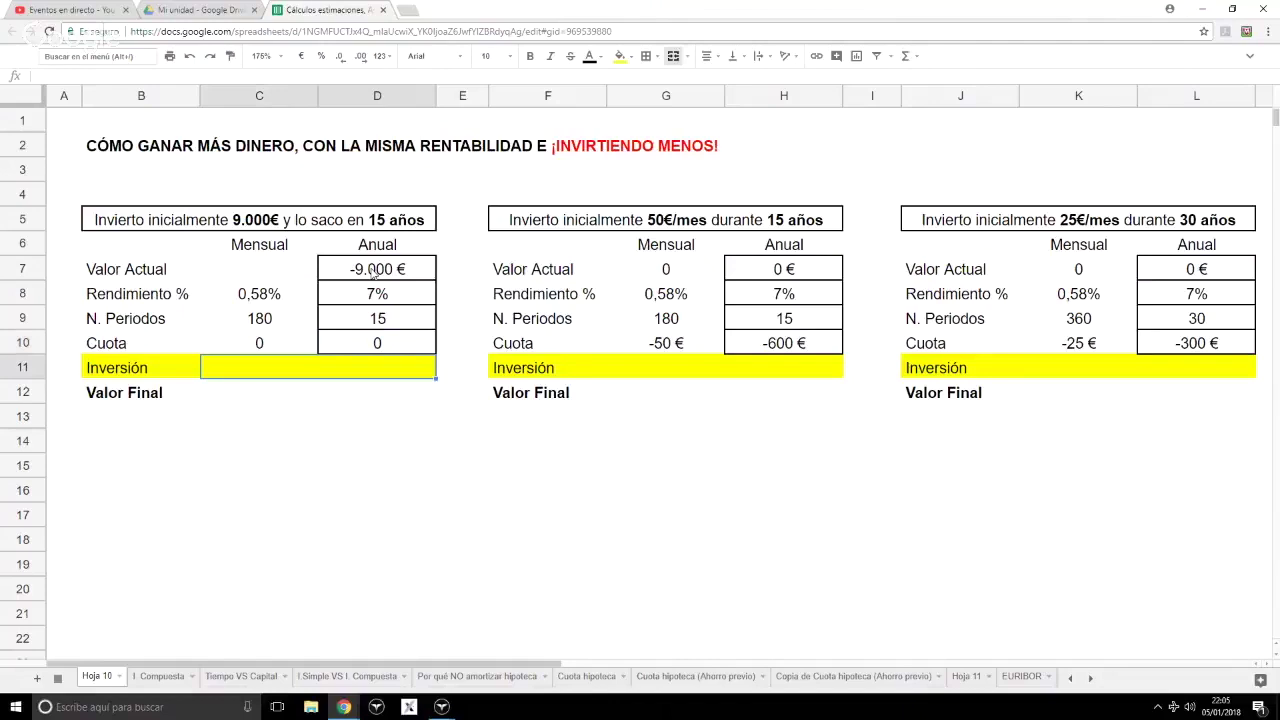
- Set the 9.000€ scenario's Inversión in C11 to reference the Valor Actual in D7
type("+")
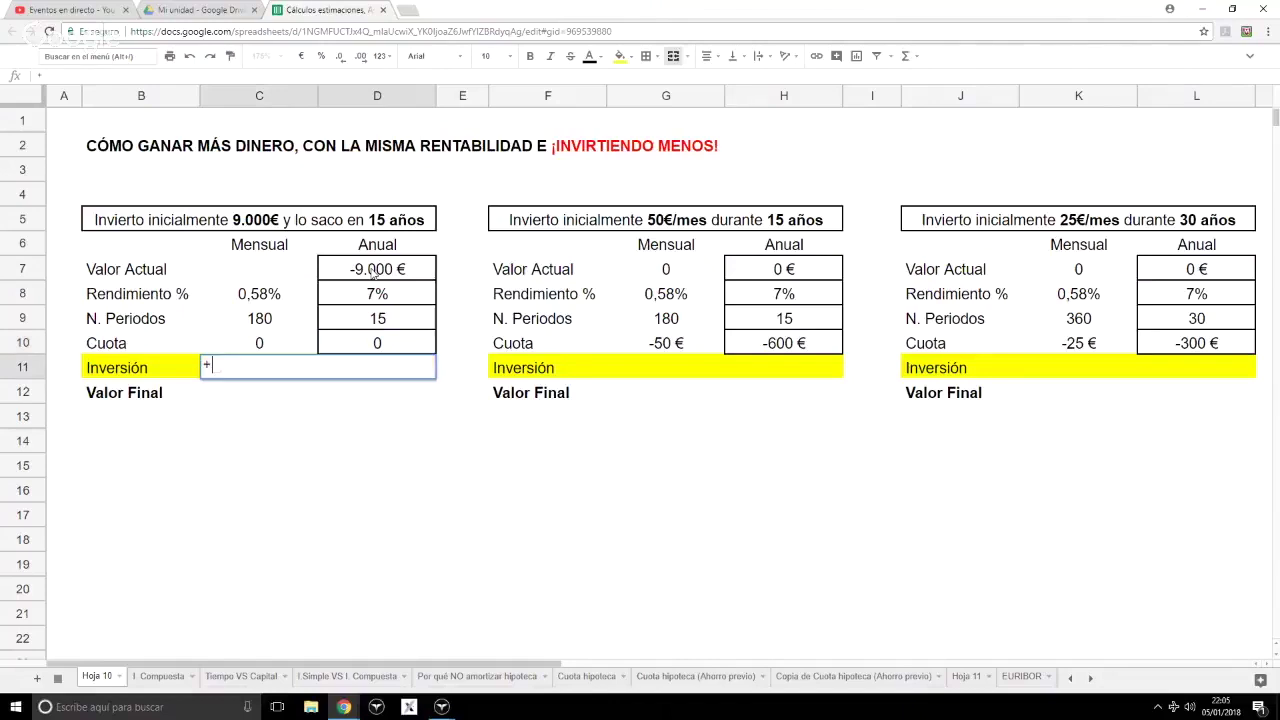
left_click(372, 270)
key("Tab")
- Calculate the 50€/mes scenario's Inversión in G11 by multiplying the annual Cuota H10 by the annual periods H9
key("Tab")
key("Tab")
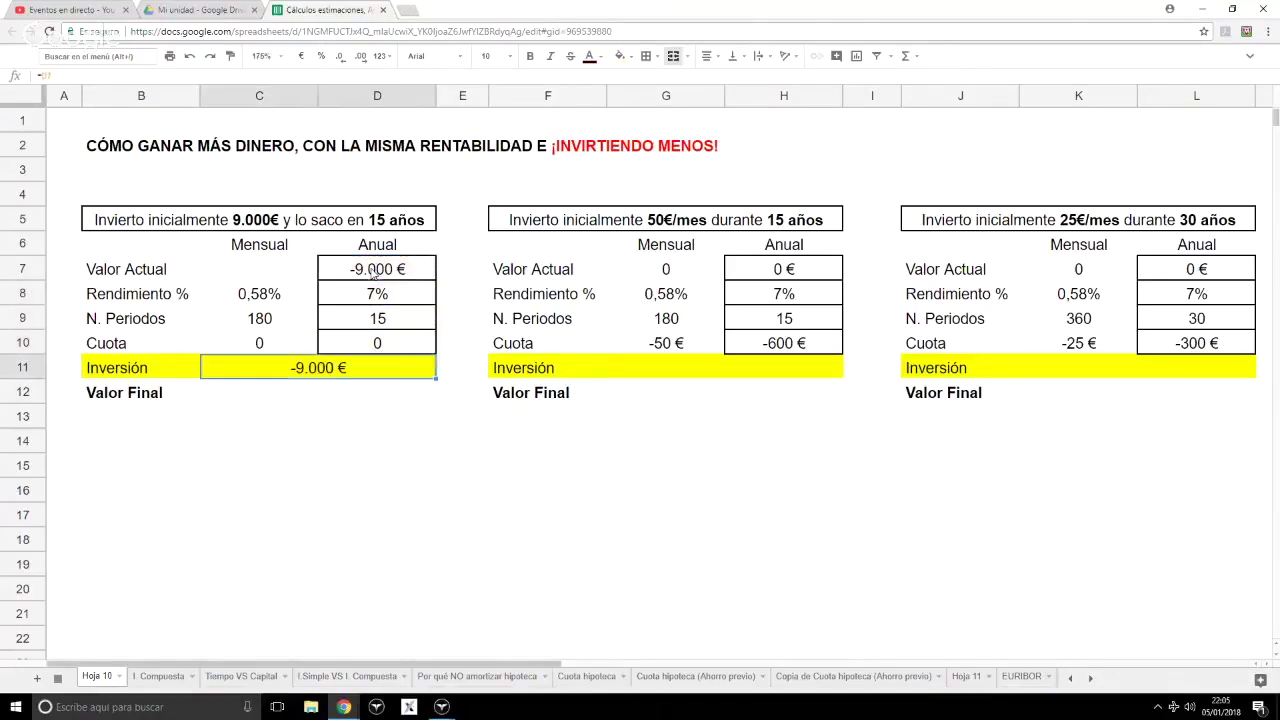
type("+")
key("Up")
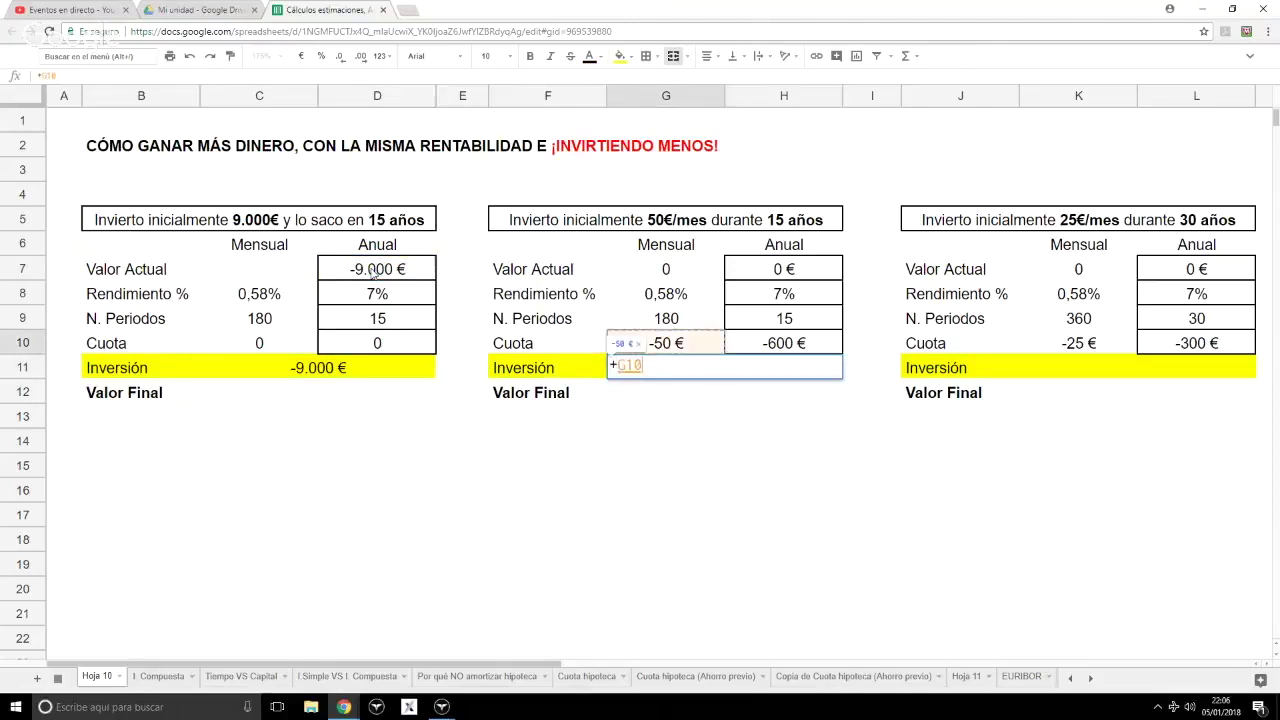
key("Right")
key("Left")
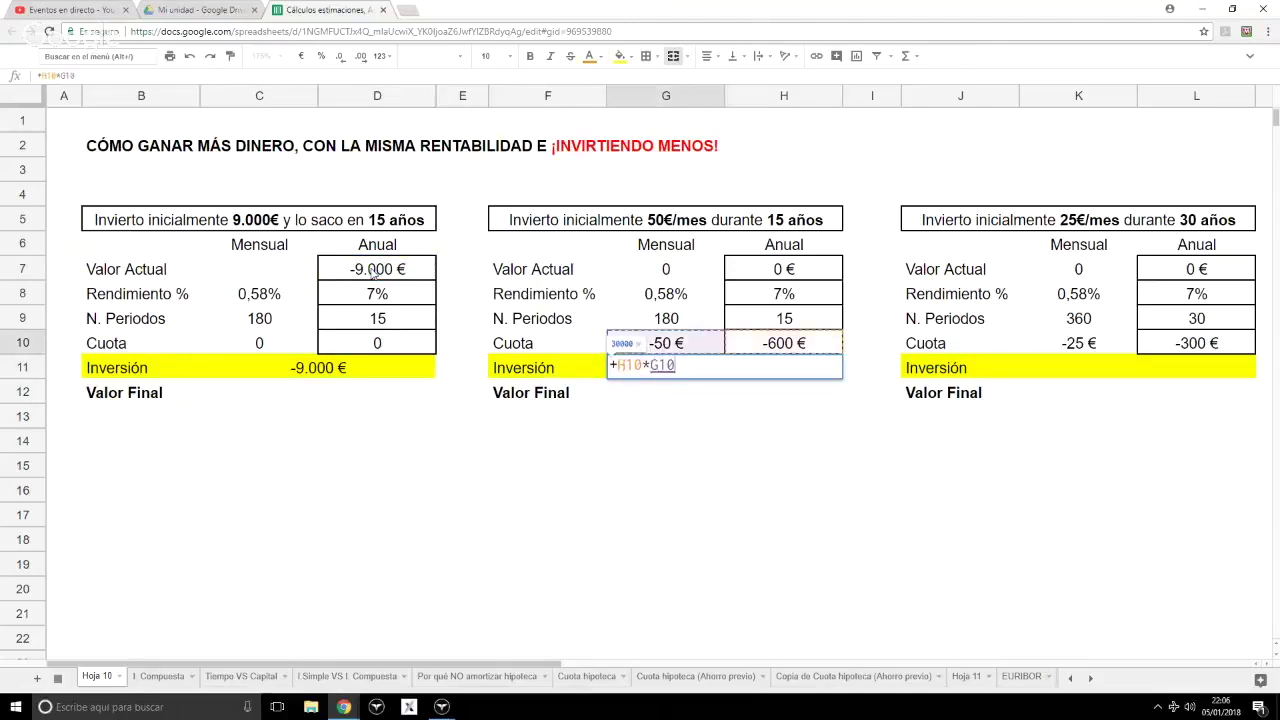
key("Up")
key("Up")
key("Right")
key("Escape")
key("Down")
key("Up")
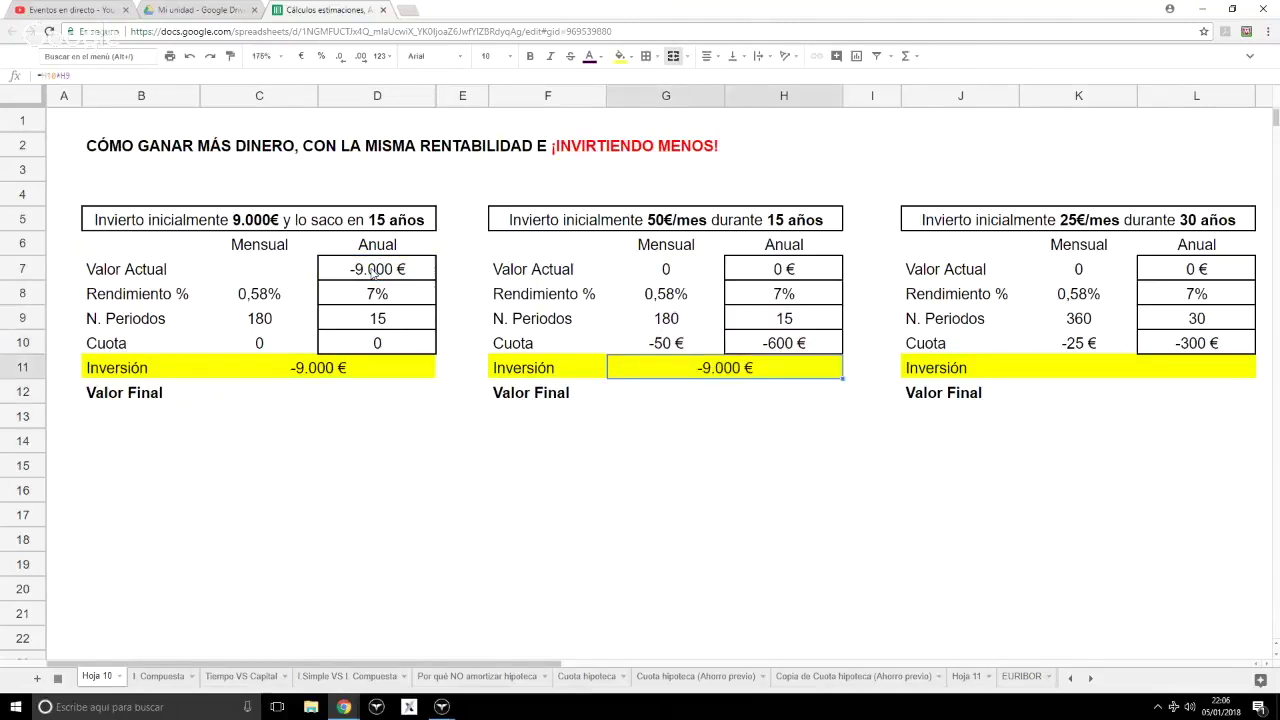
- Calculate the 25€/mes scenario's Inversión in K11 by multiplying the annual Cuota L10 by the annual periods L9
key("Tab")
key("Tab")
key("Tab")
type("+")
key("Up")
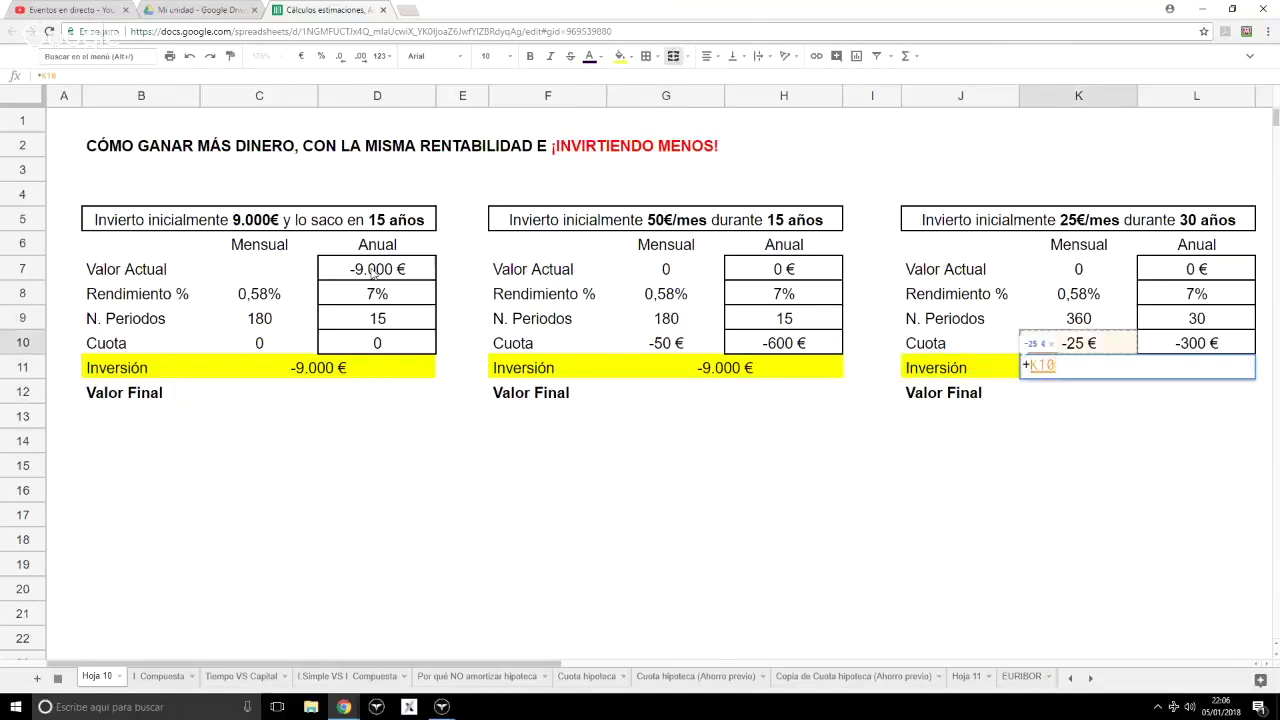
key("Right")
type("*")
key("Up")
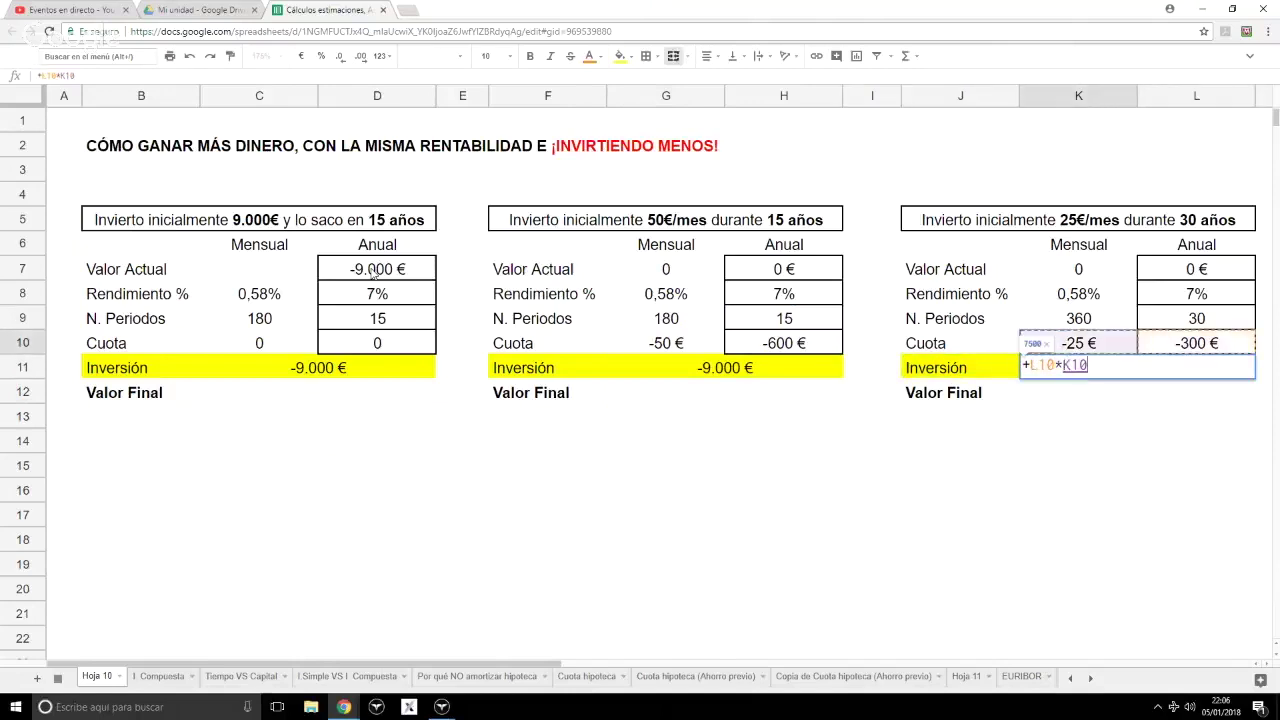
key("Up")
key("Return")
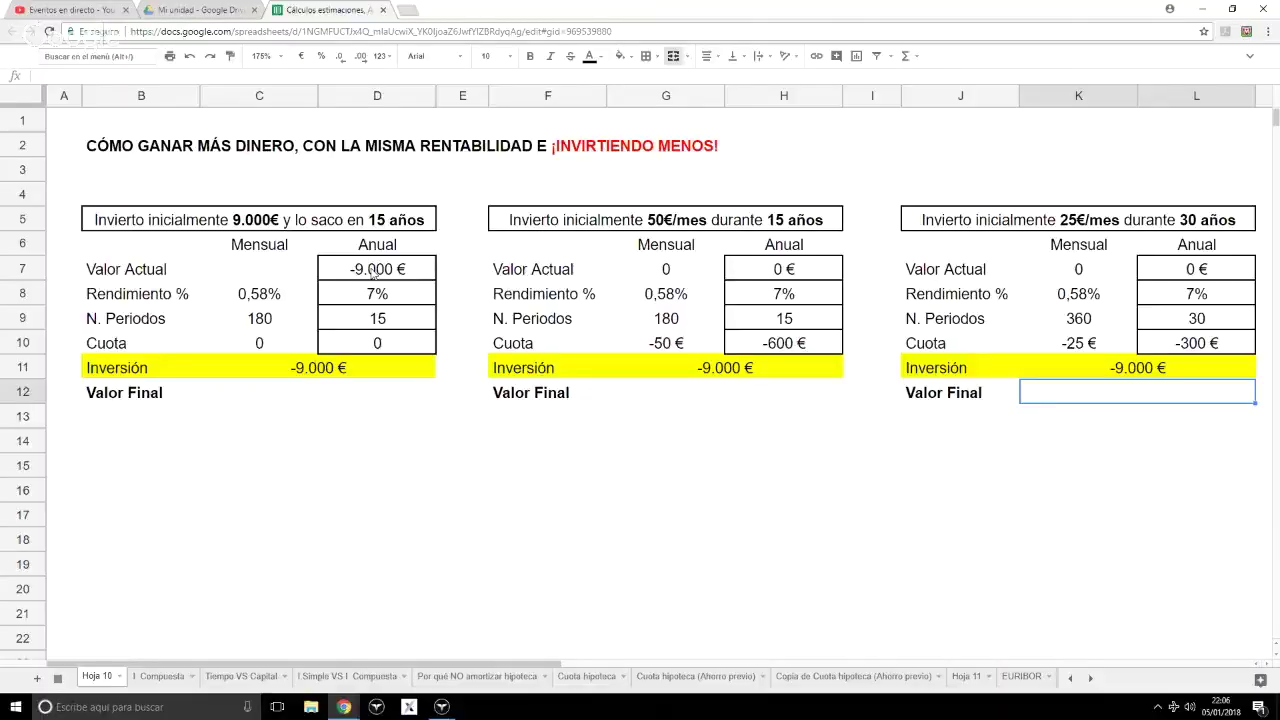
- Start a VF (future value) formula in the 9.000€ scenario's Valor Final cell, C12
key("Down")
key("Left")
key("Left")
key("Left")
key("Left")
key("Left")
key("Left")
key("Left")
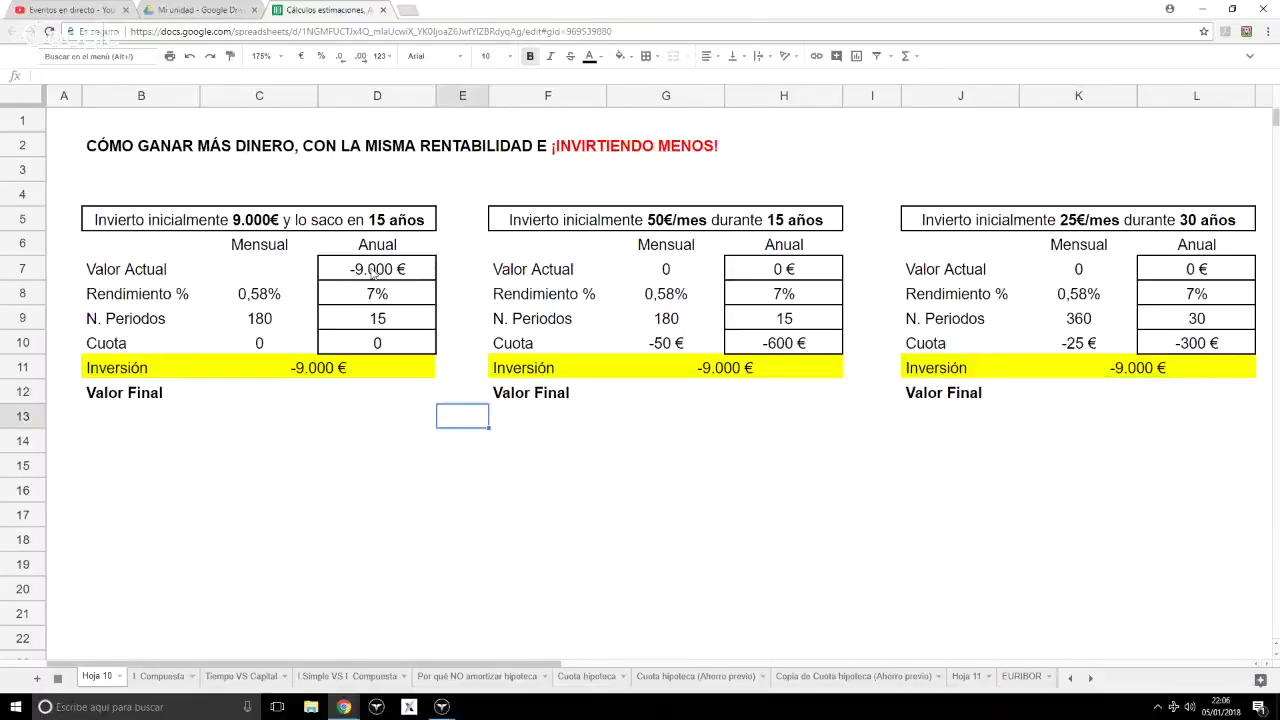
key("Up")
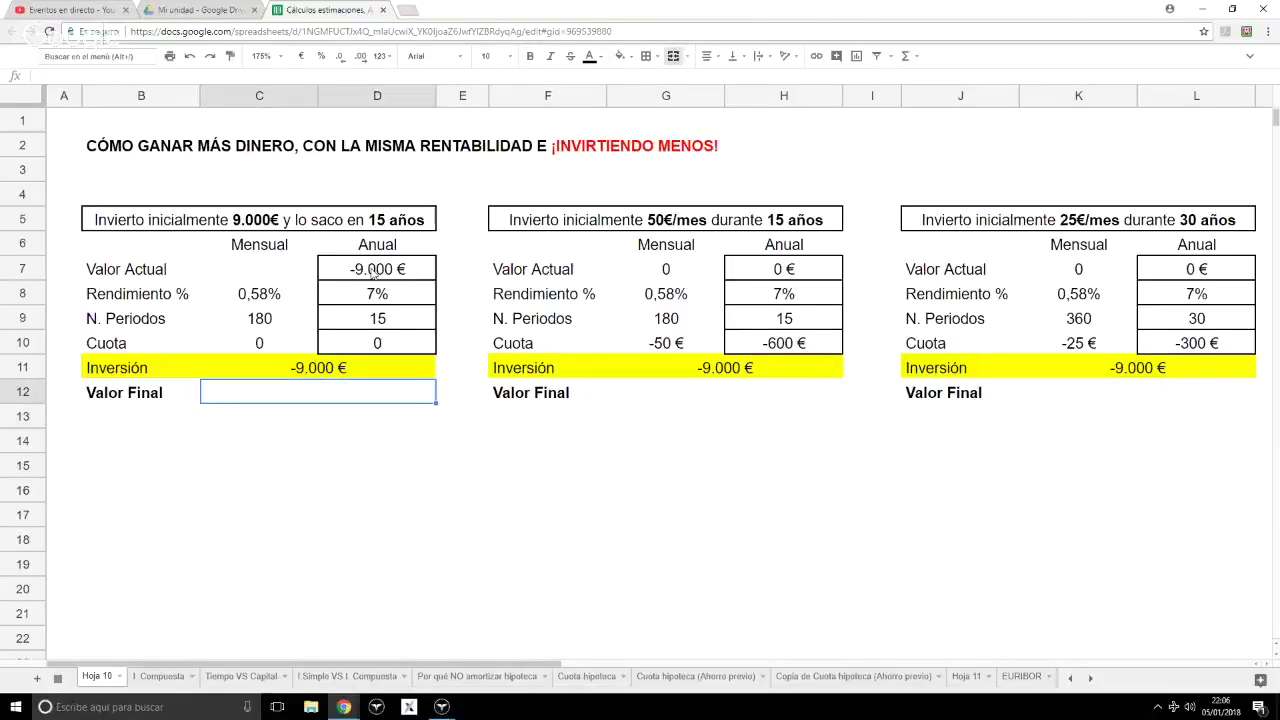
type("+")
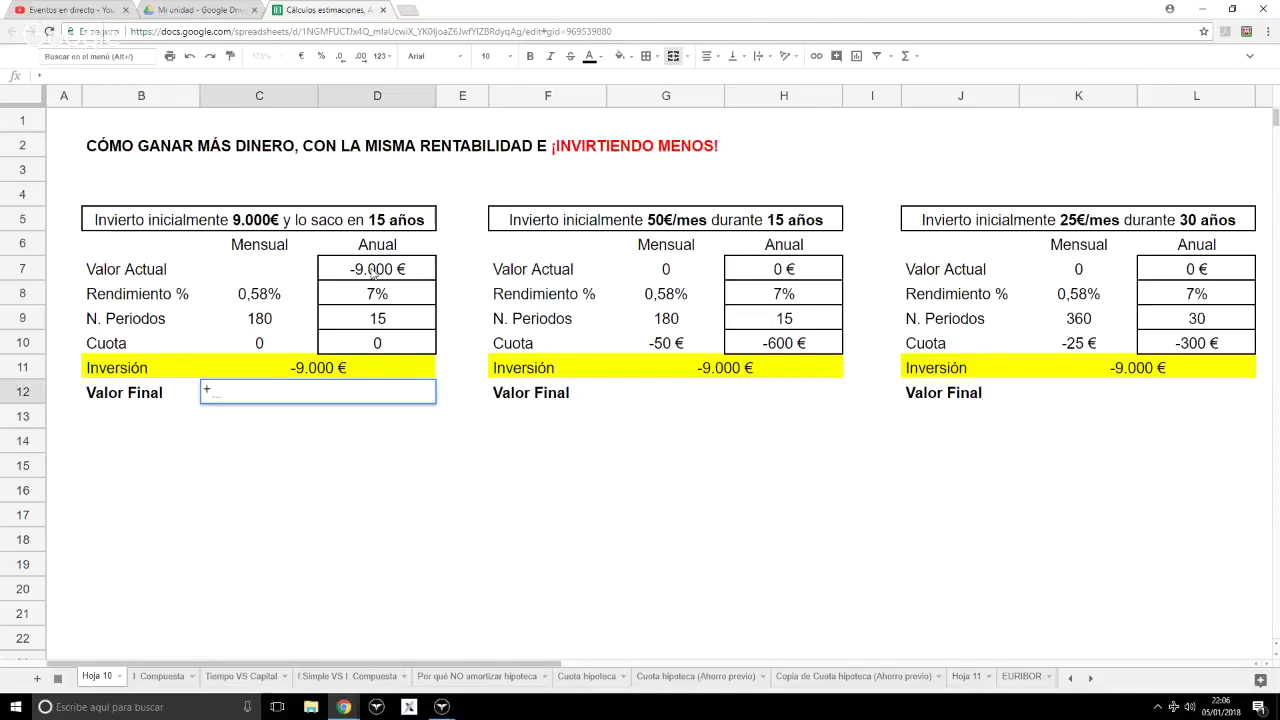
type("VF")
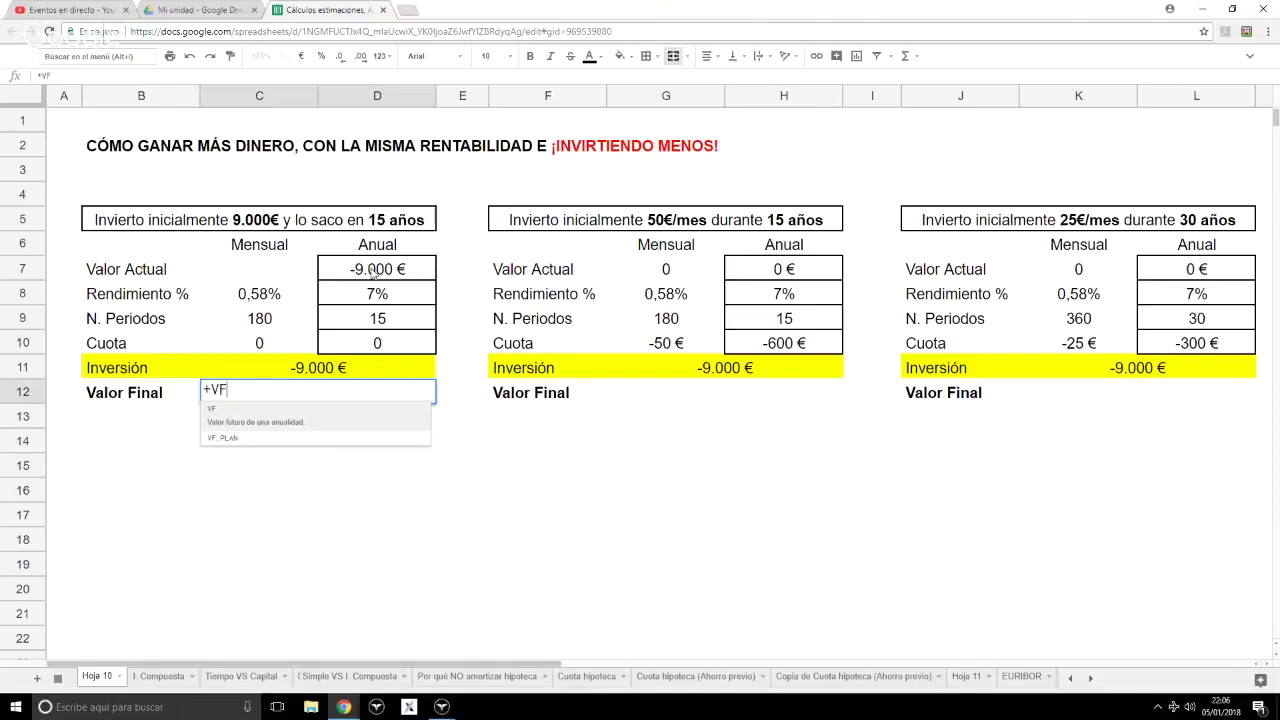
type("(")
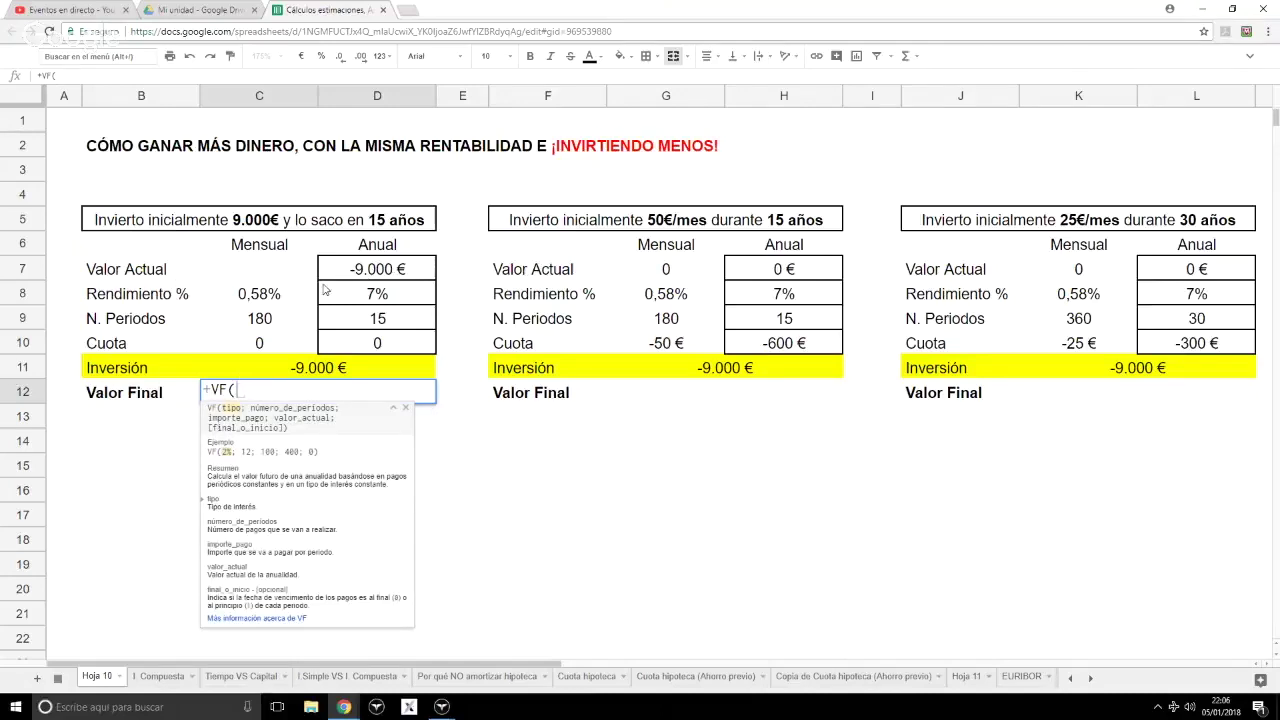
left_click(390, 295)
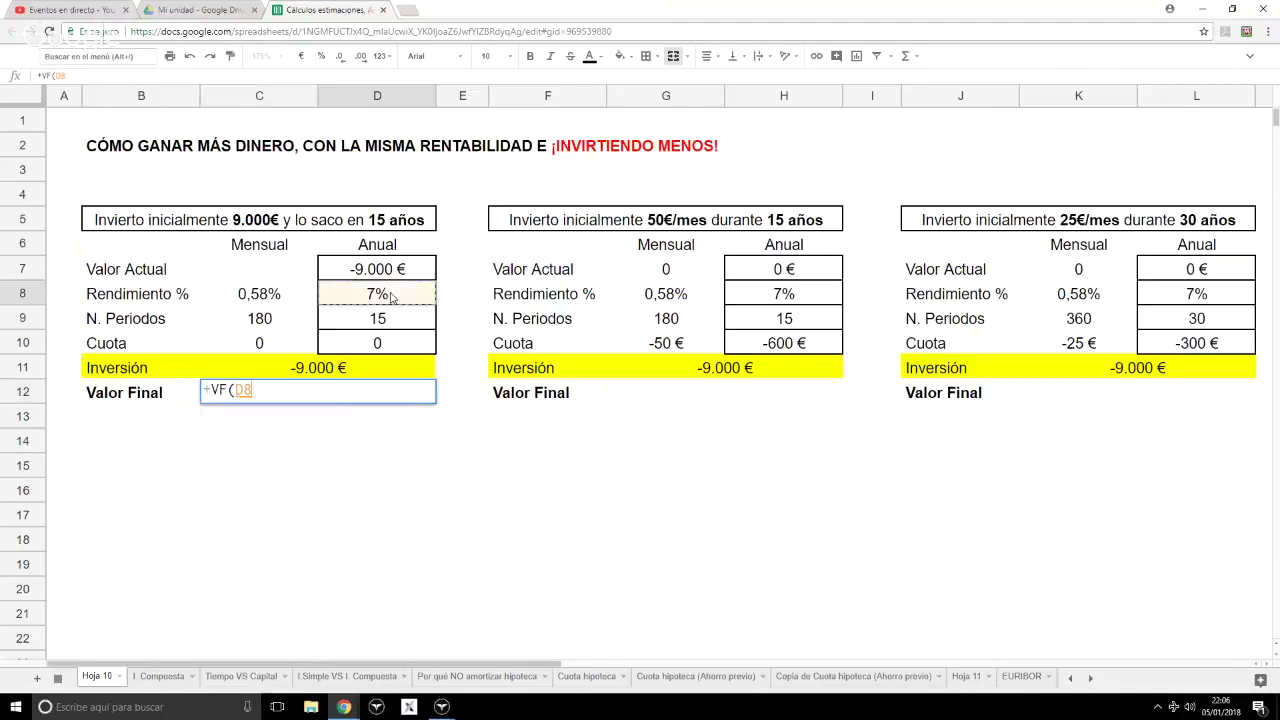
type(";")
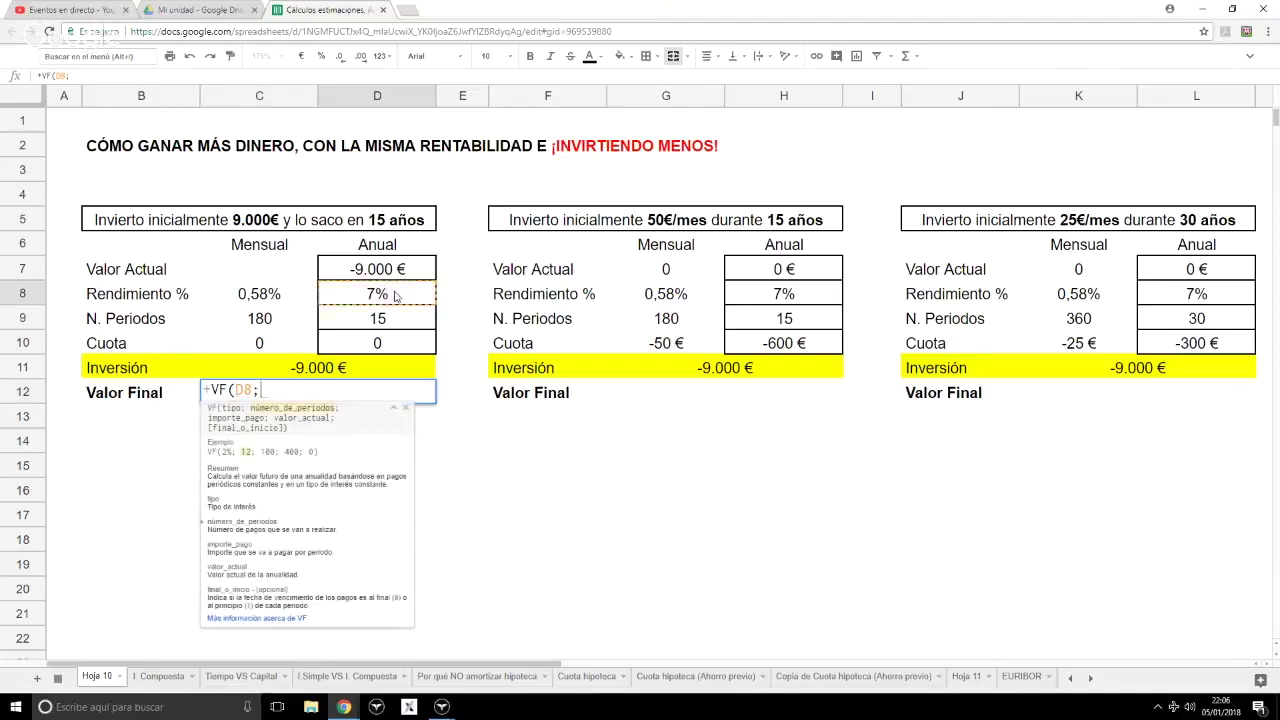
left_click(389, 320)
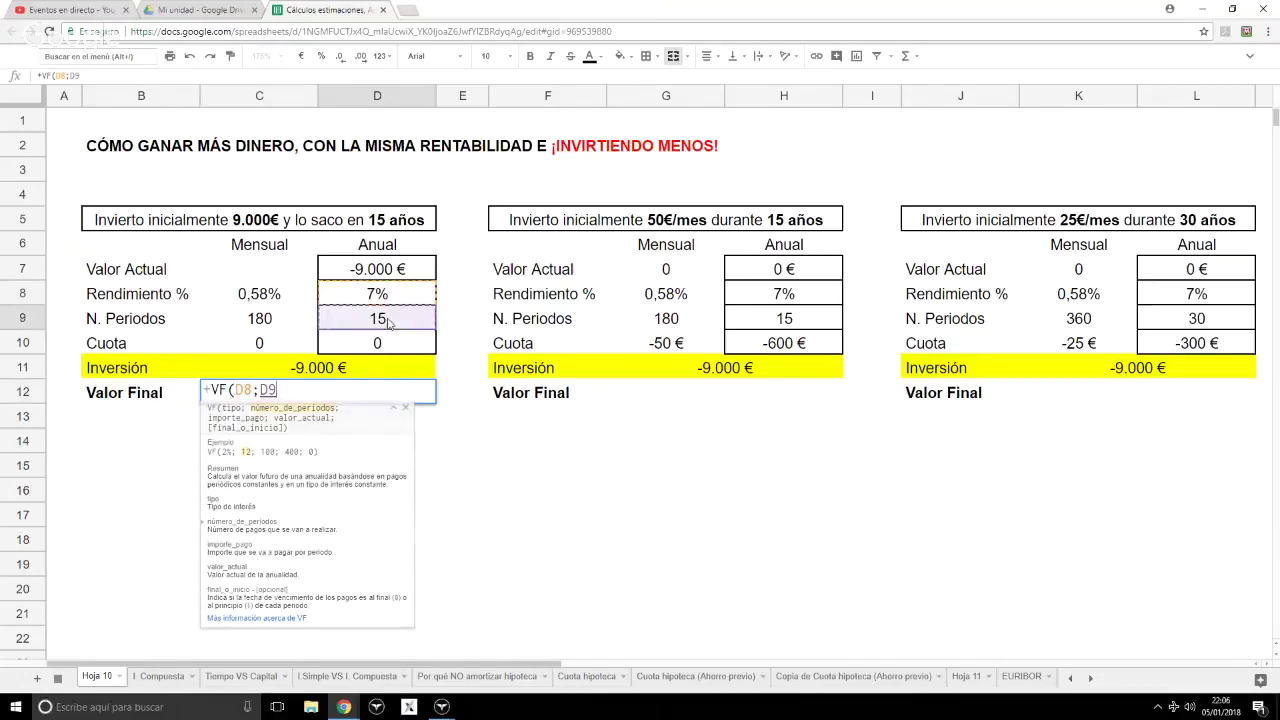
type(";")
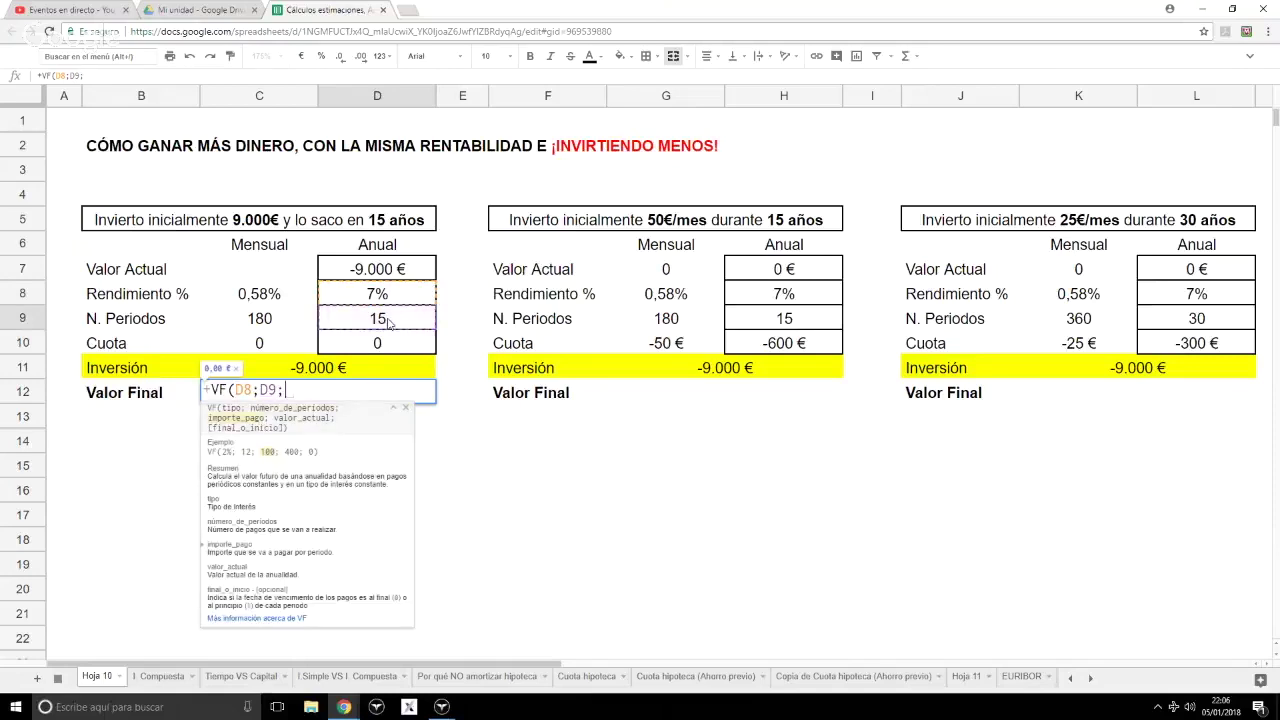
left_click(380, 276)
type(";")
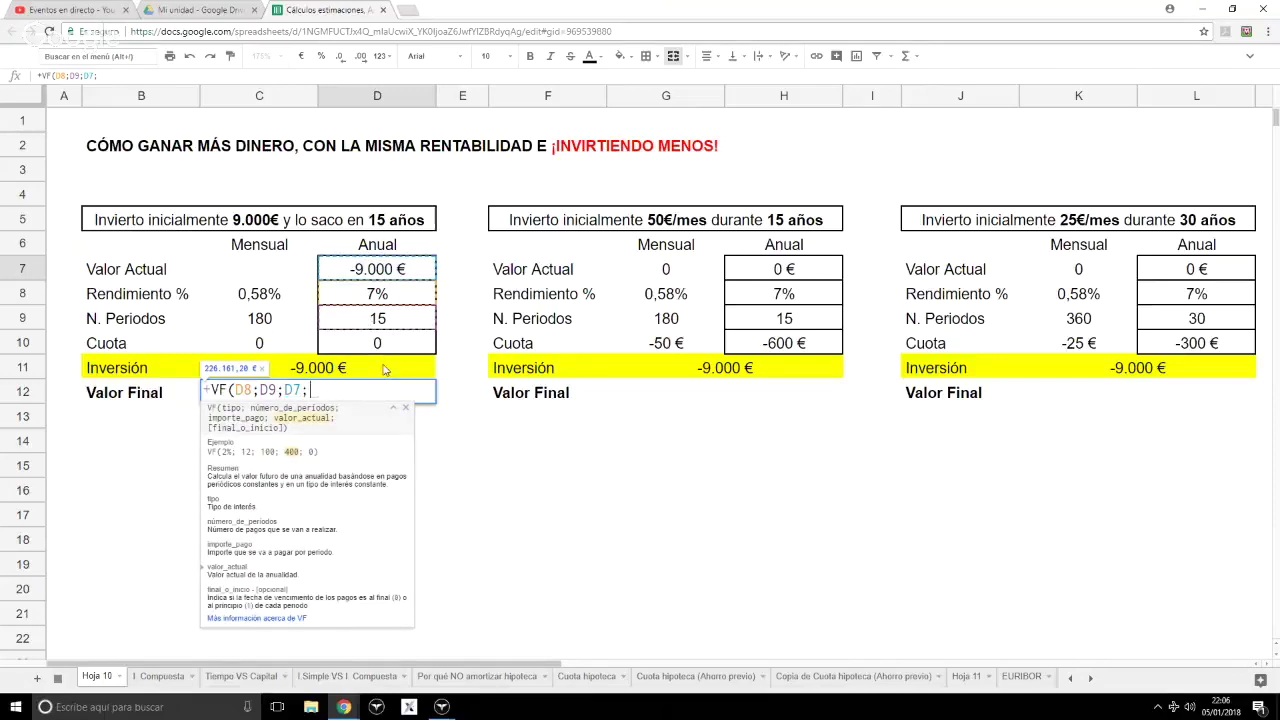
left_click_drag(321, 390, 236, 390)
key("BackSpace")
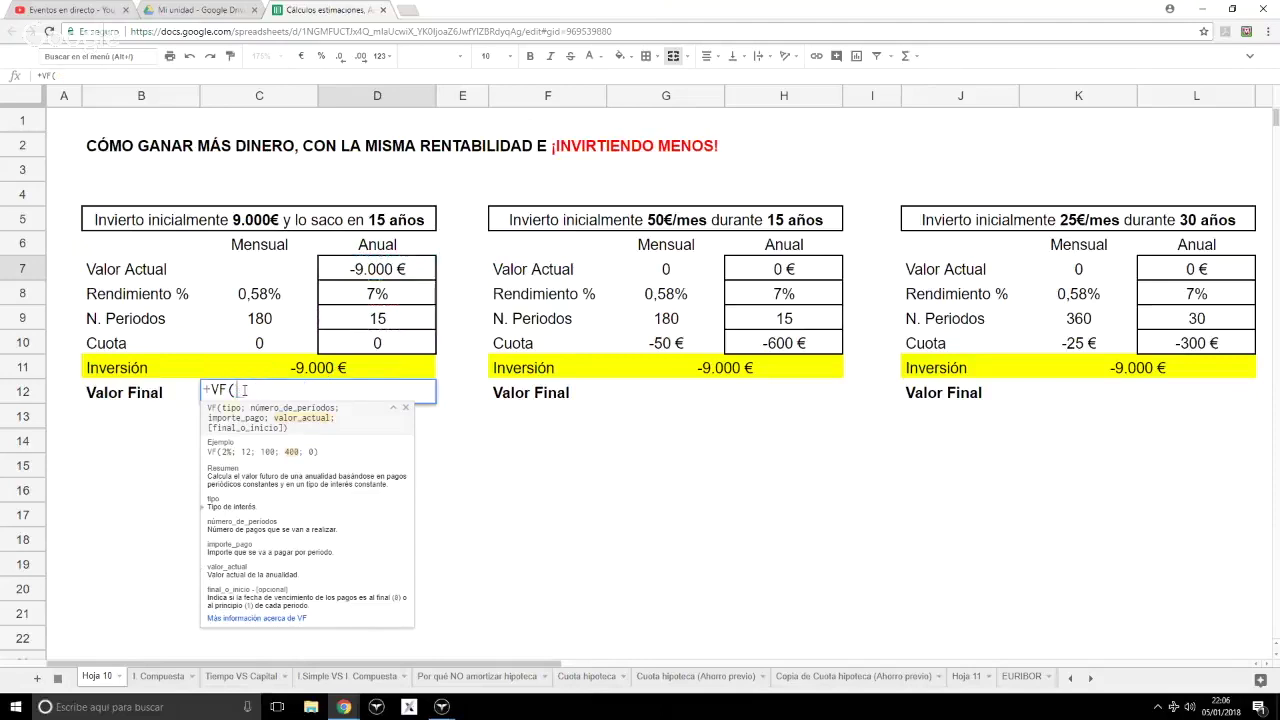
- Complete the 9.000€ scenario's VF formula in C12 with annual rate D8, periods D9, Cuota D10 and Valor Actual D7
type("0")
left_click(360, 300)
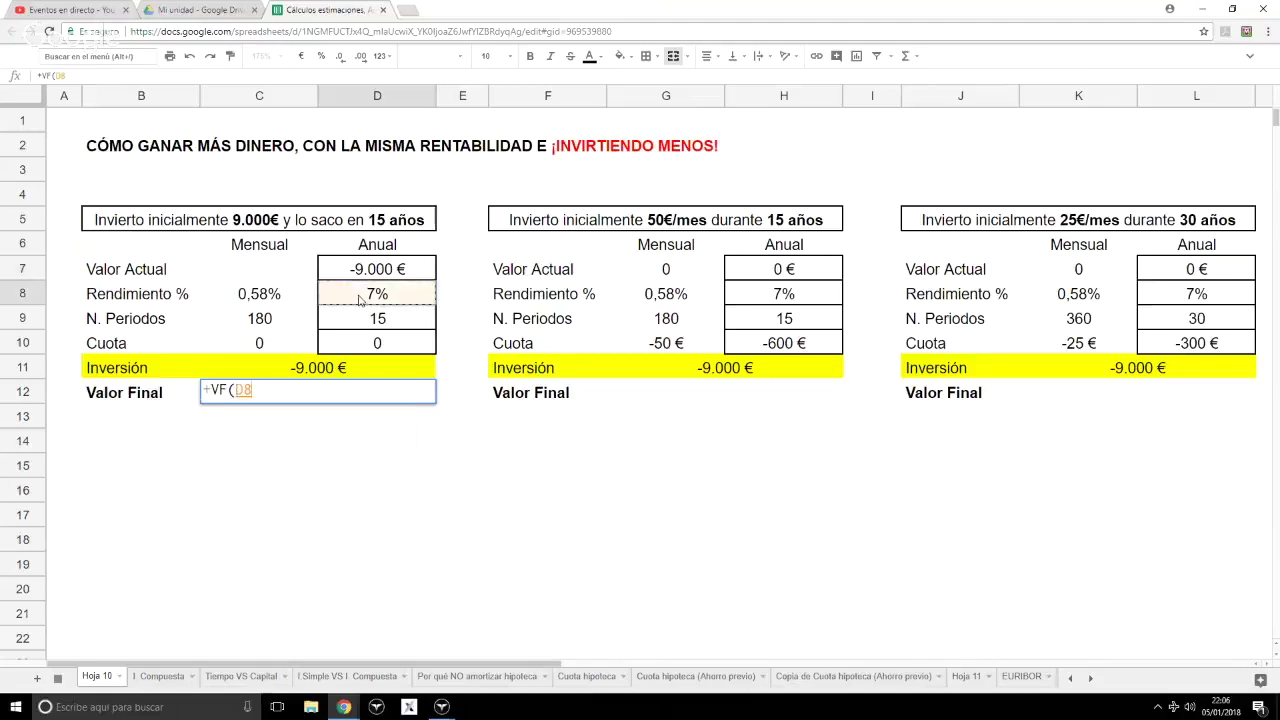
type(";")
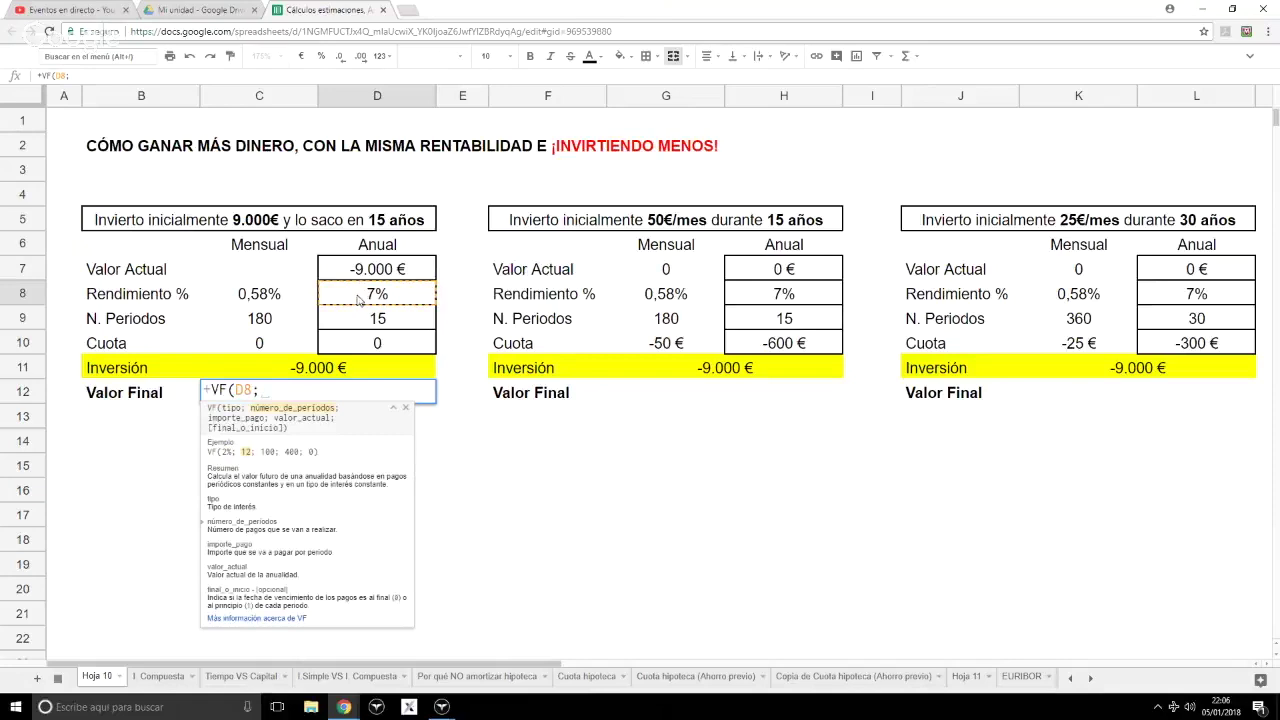
left_click(380, 325)
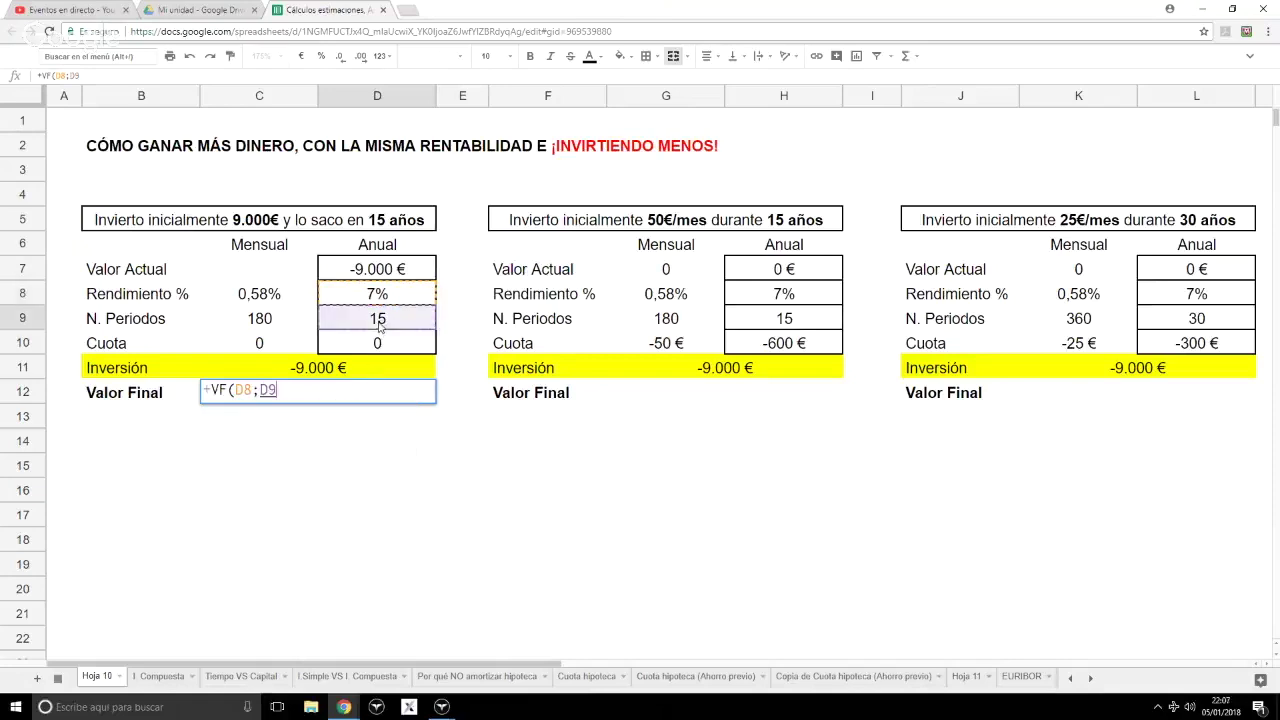
type(";")
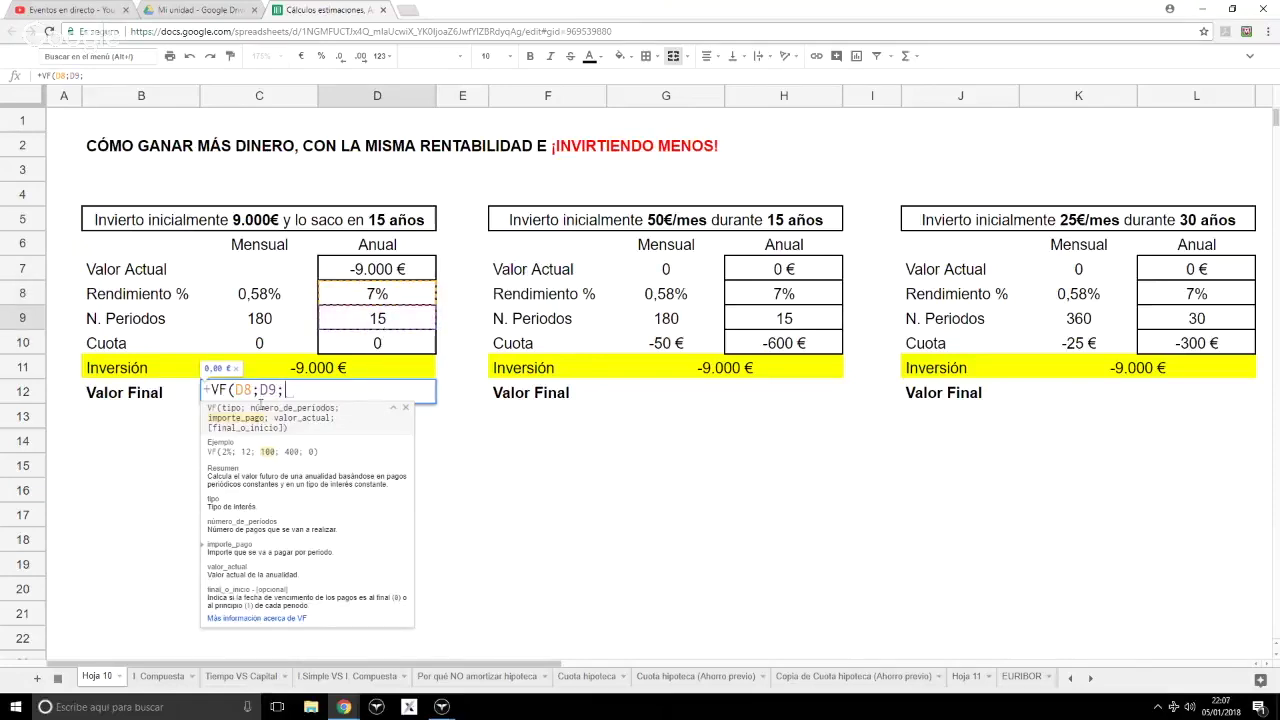
left_click(377, 345)
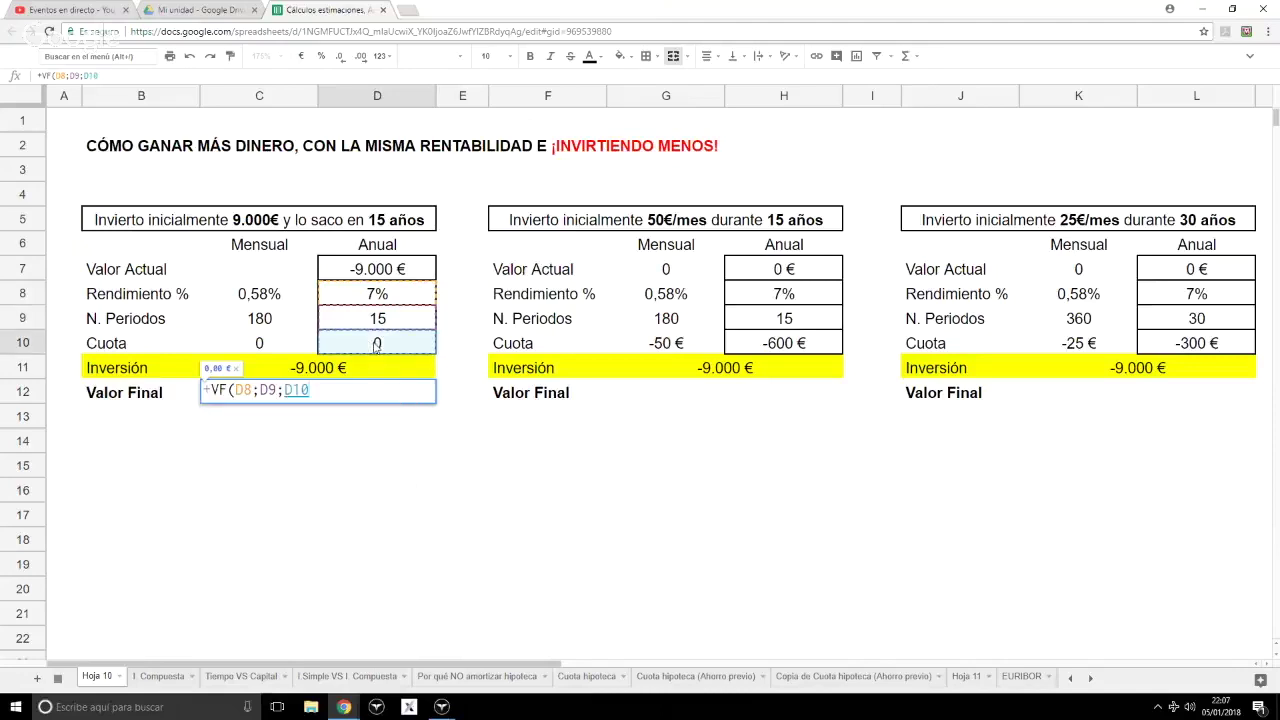
type(";")
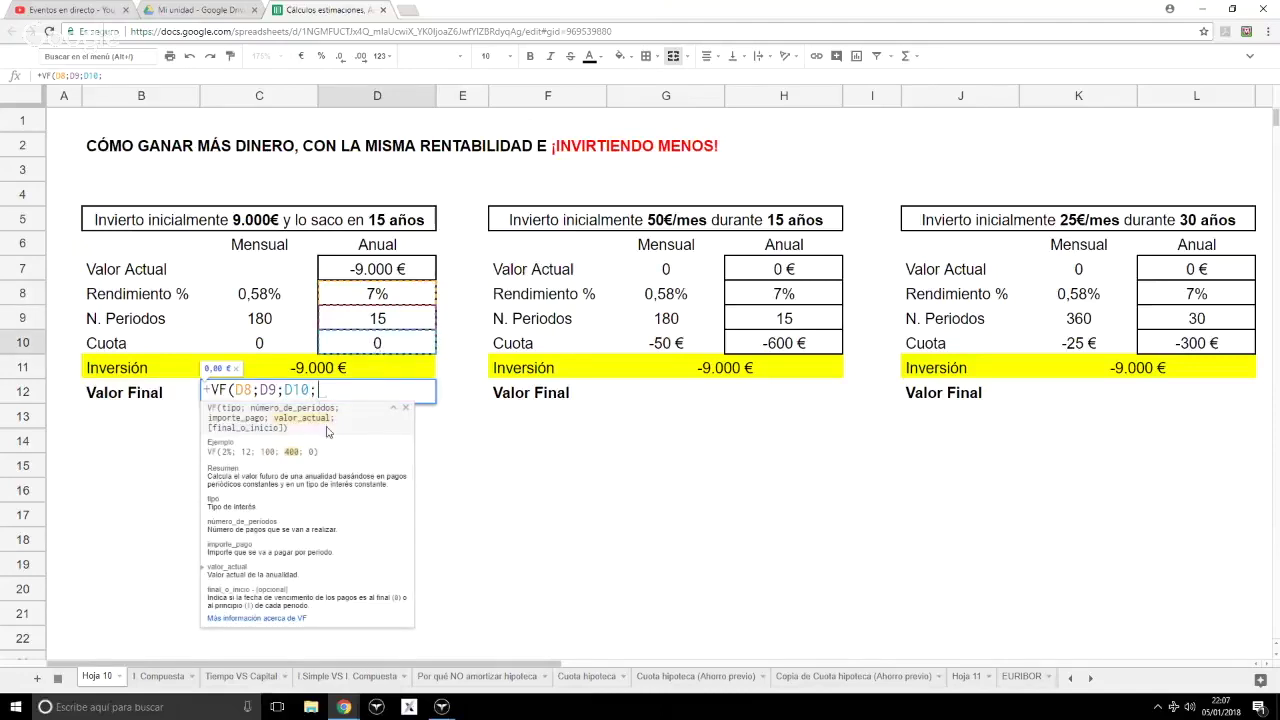
left_click(377, 272)
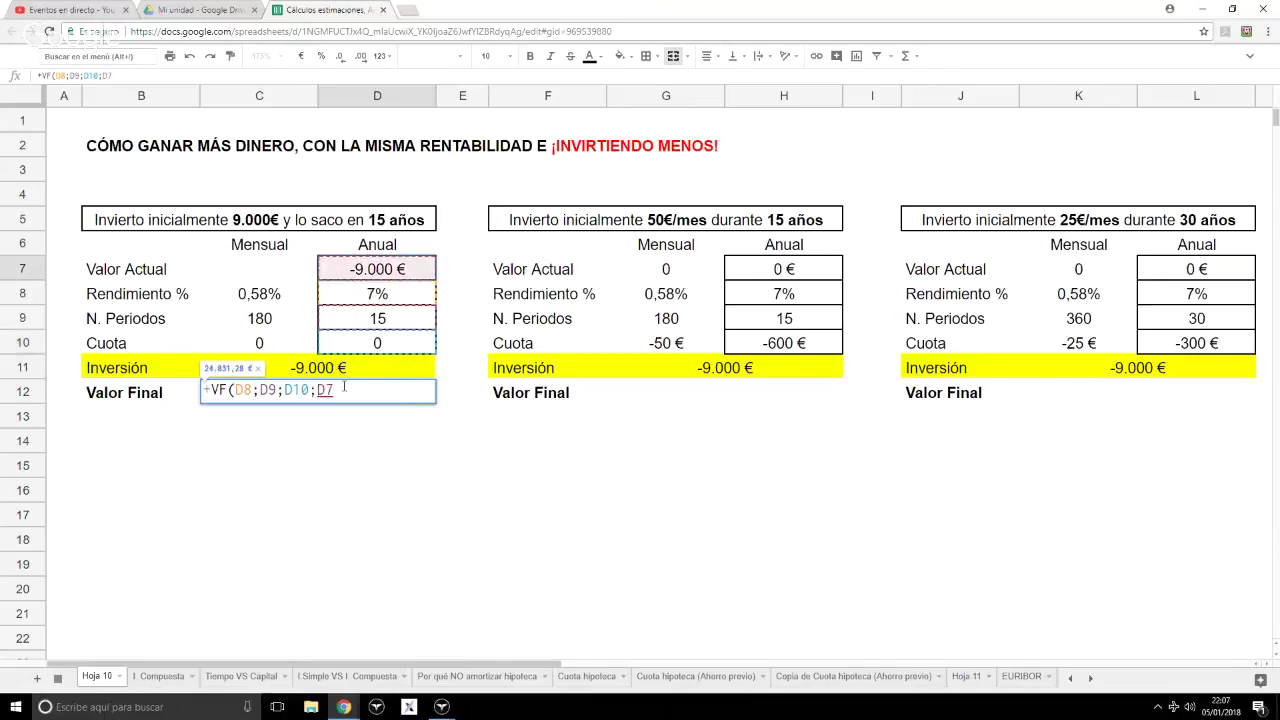
type(")")
key("Return")
- Review the 9.000€ scenario's Valor Final in C12 against its Valor Actual, Inversión and annual Rendimiento cells
left_click(345, 392)
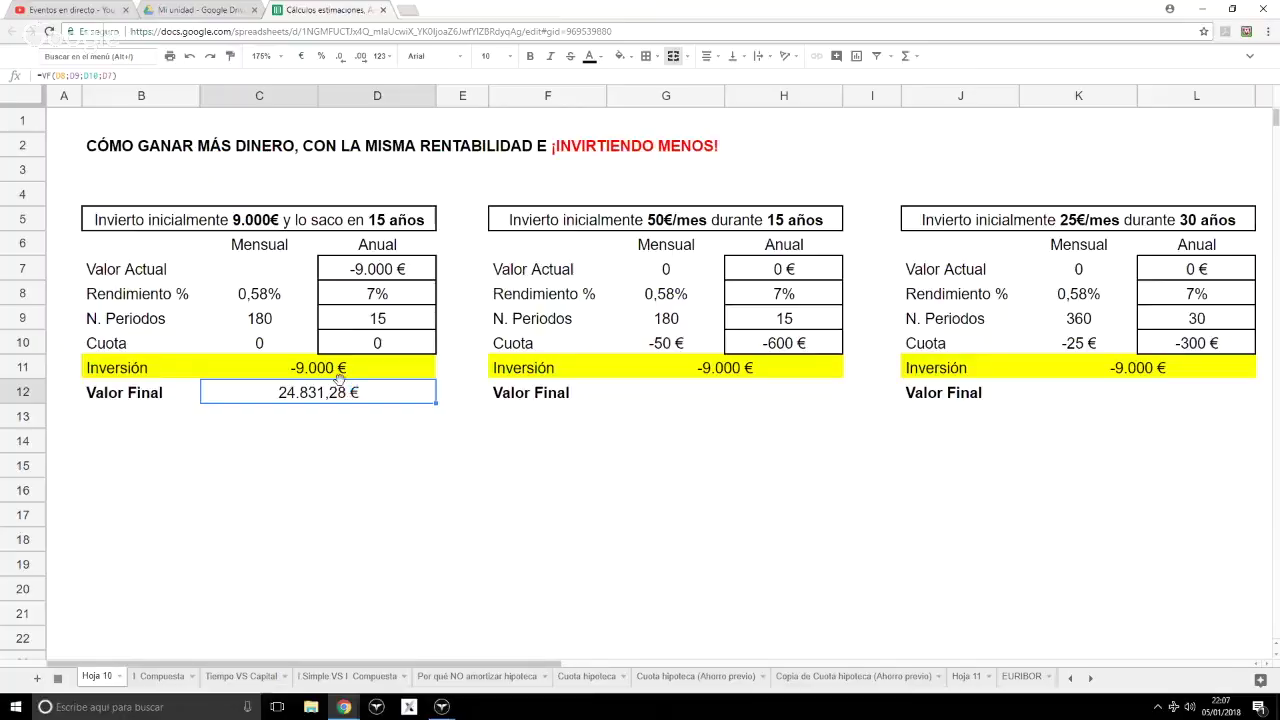
left_click(372, 270)
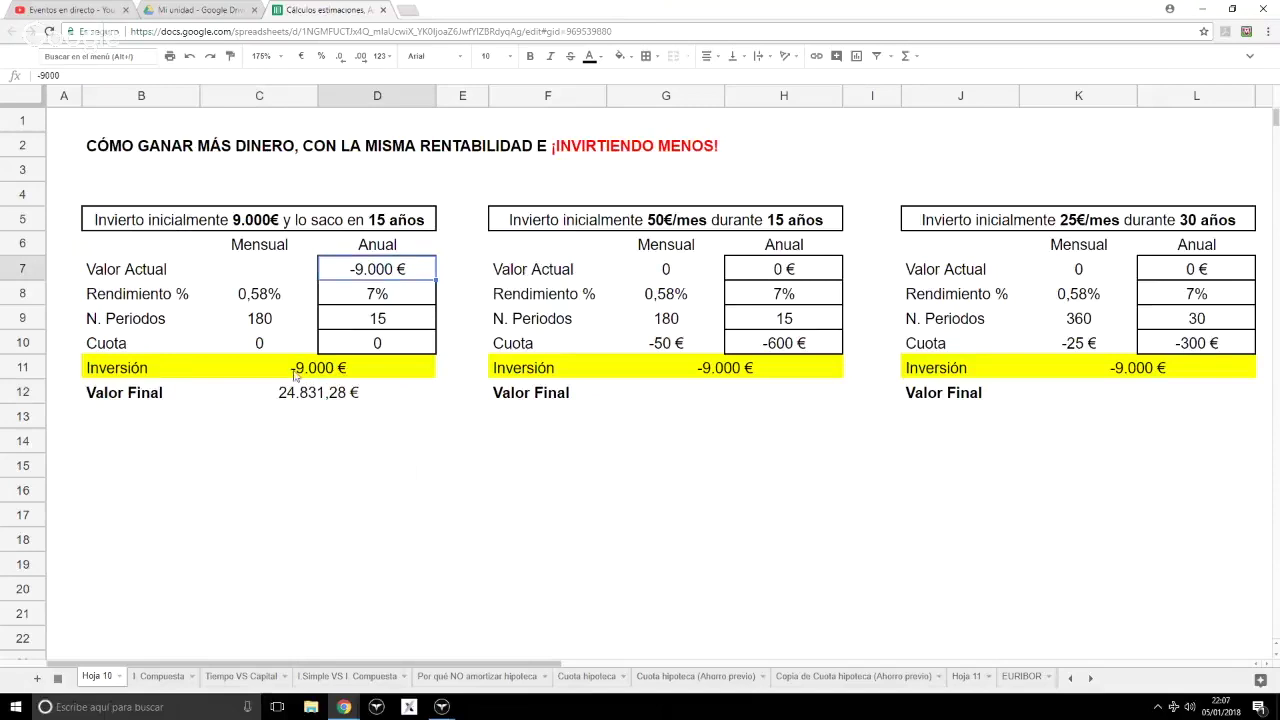
left_click(316, 393)
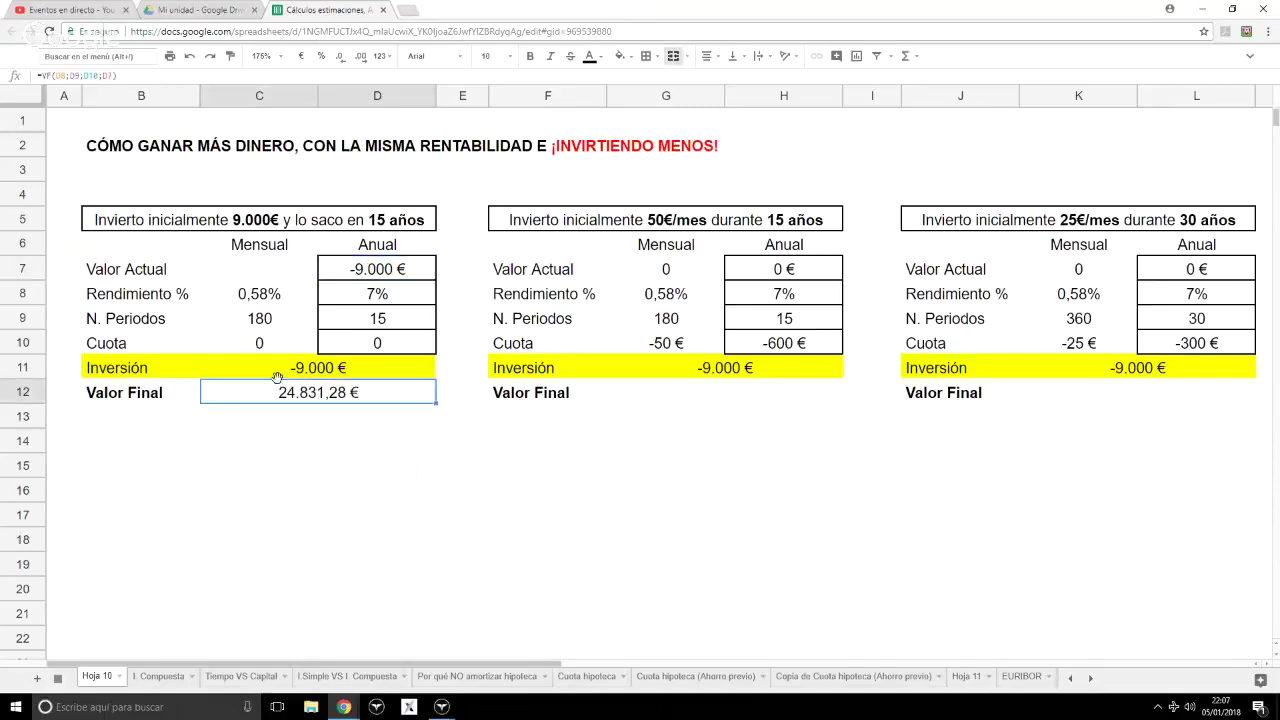
left_click(304, 374)
left_click(386, 299)
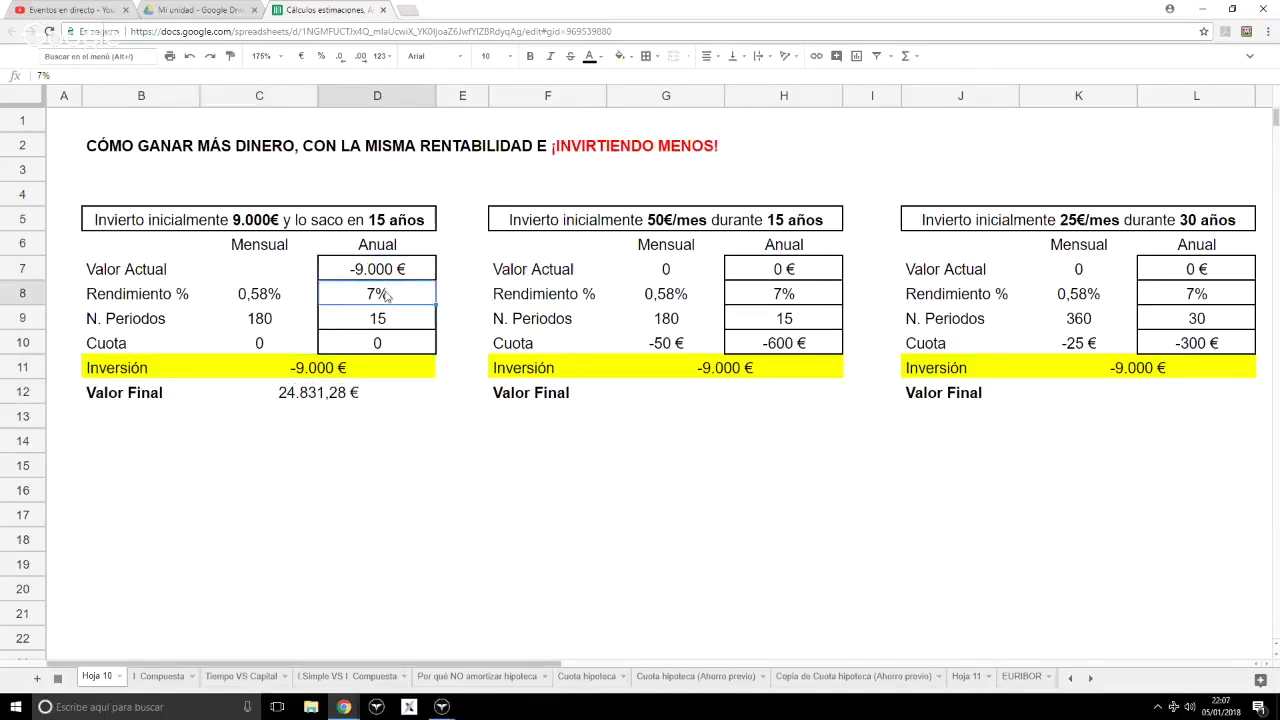
left_click(301, 400)
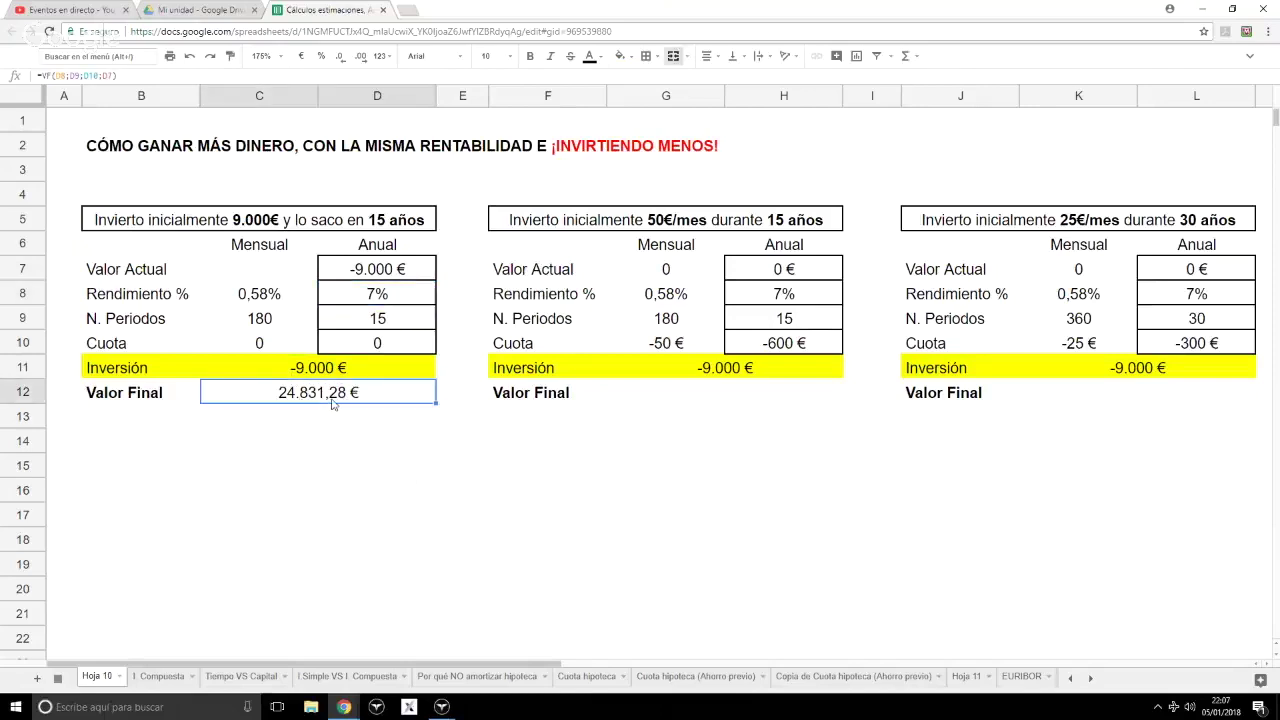
- Calculate the 50€/mes scenario's Valor Final in G12 with VF, using monthly rate G8, periods G9, Cuota G10 and Valor Actual G7
left_click(669, 390)
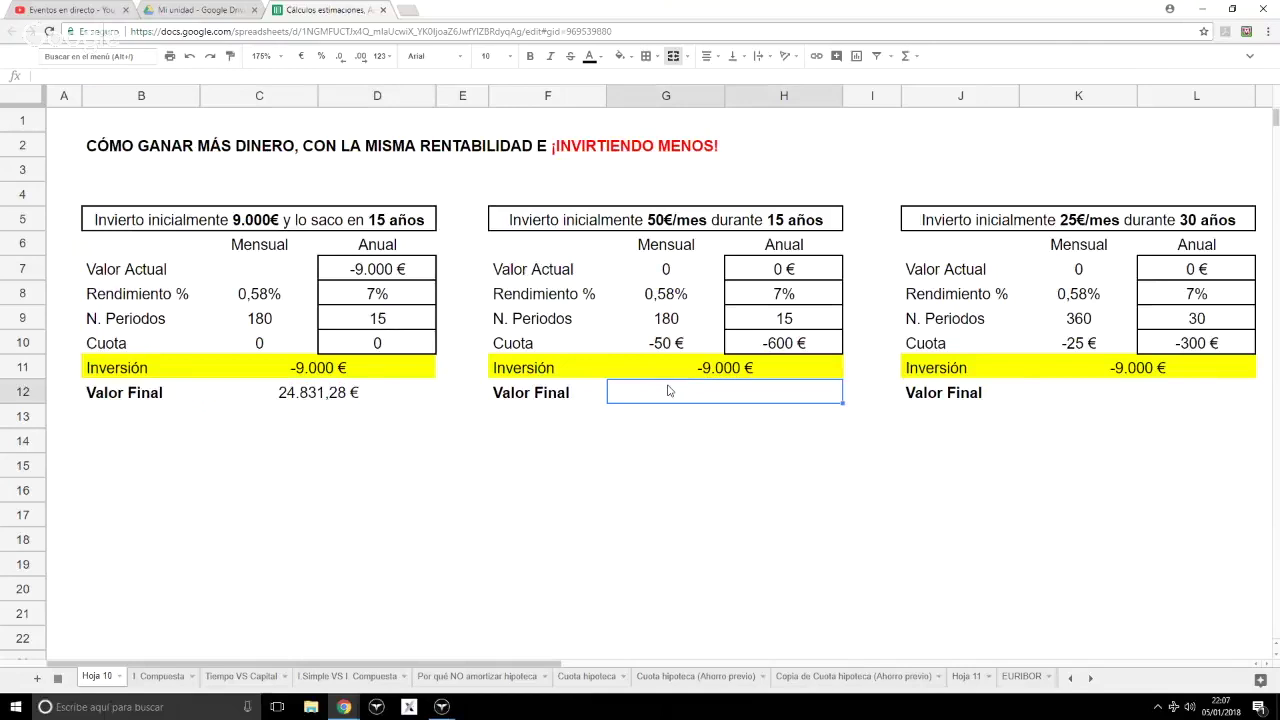
type("+VF")
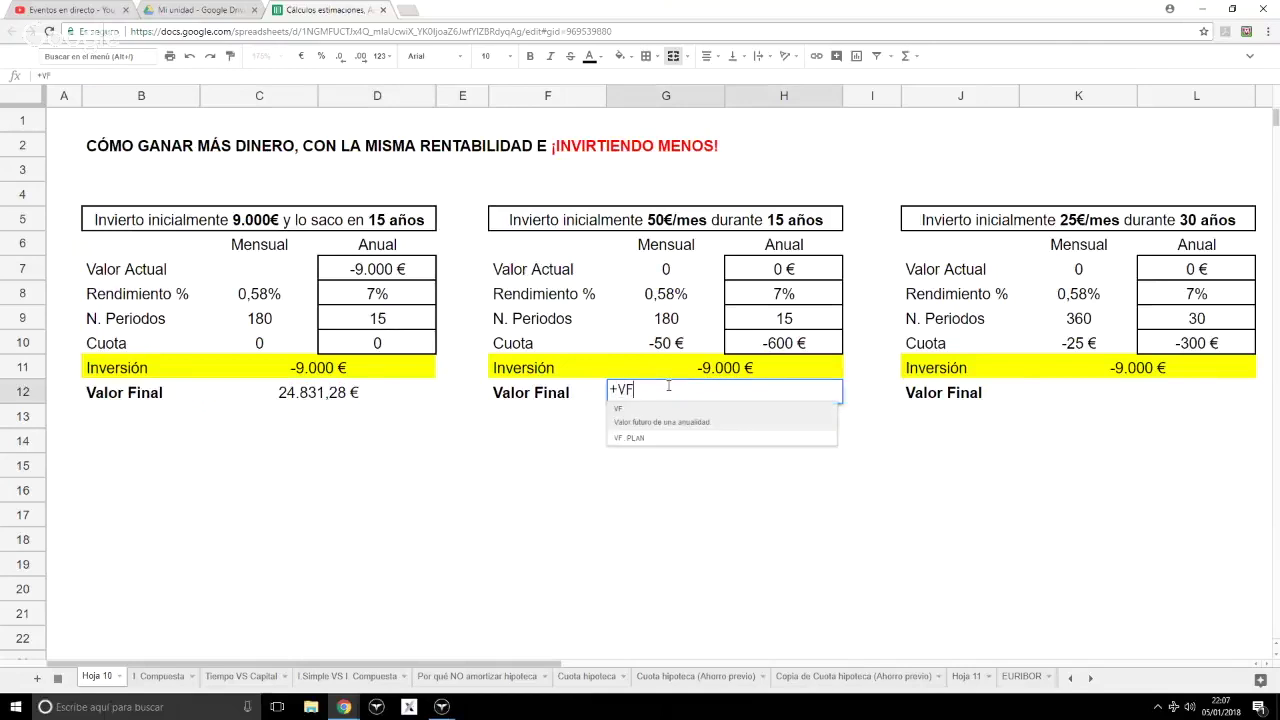
type("(")
key("Up")
key("Up")
key("Up")
key("Up")
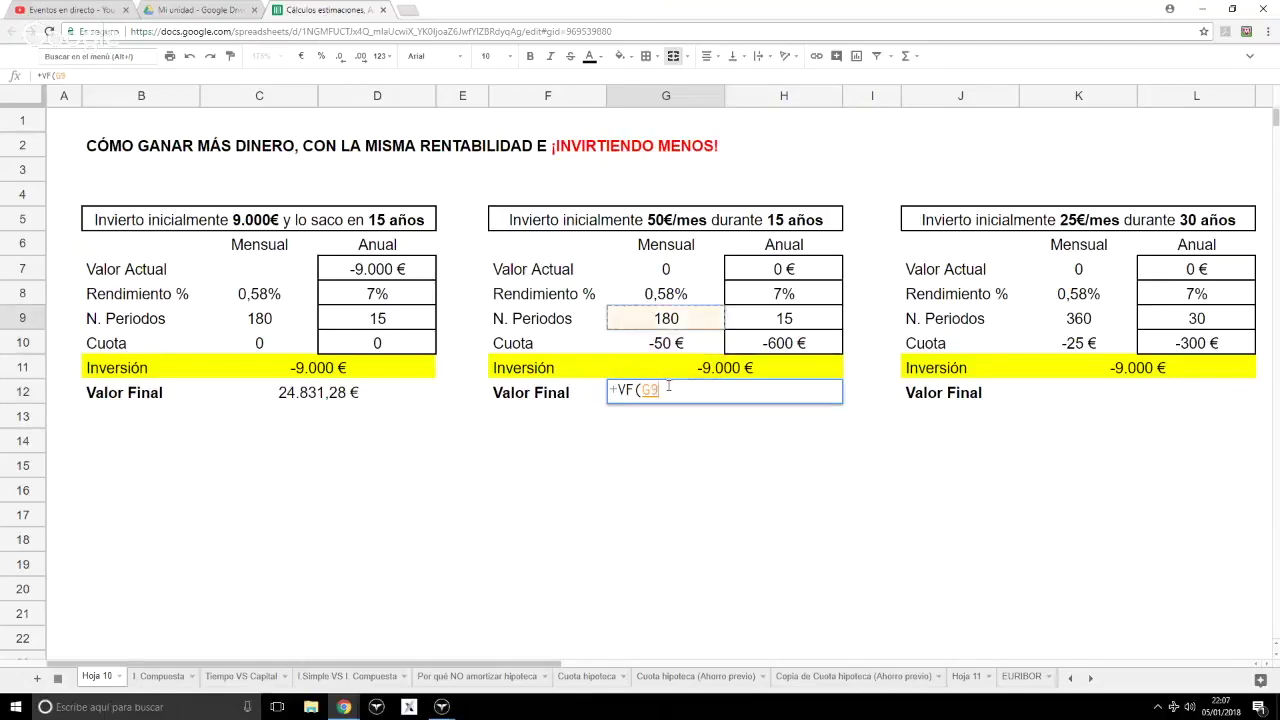
type(";")
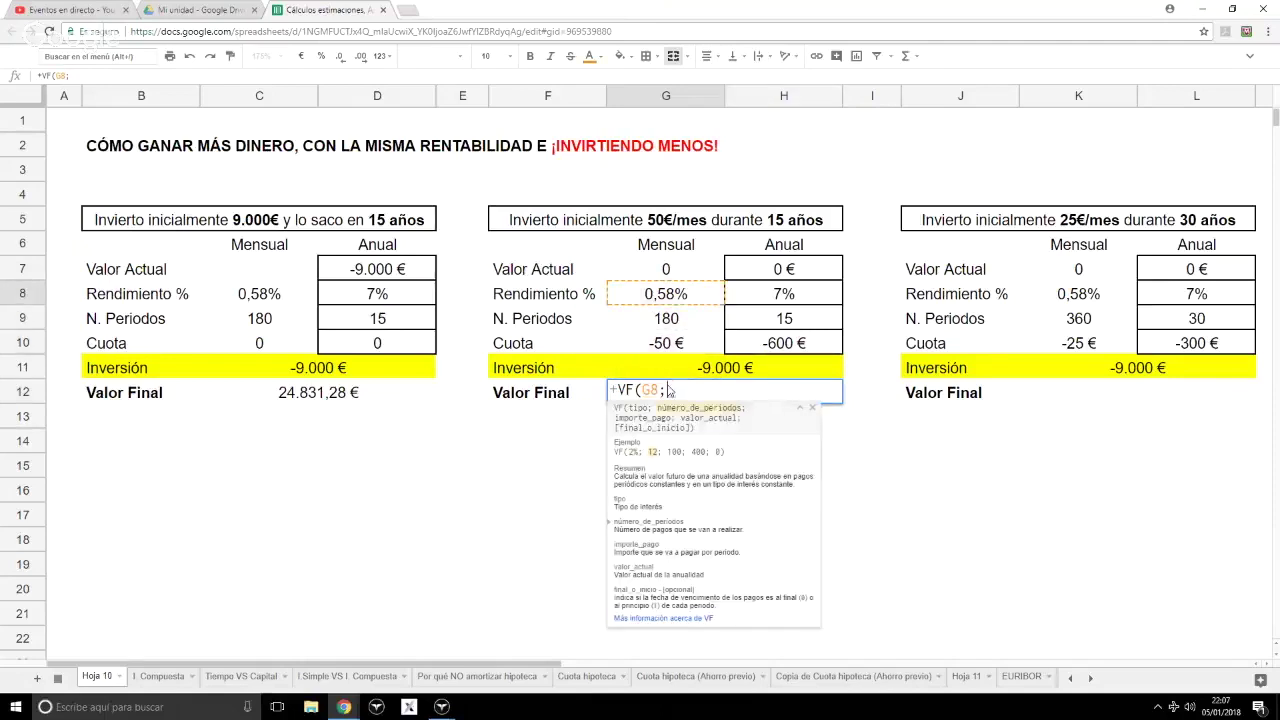
key("Up")
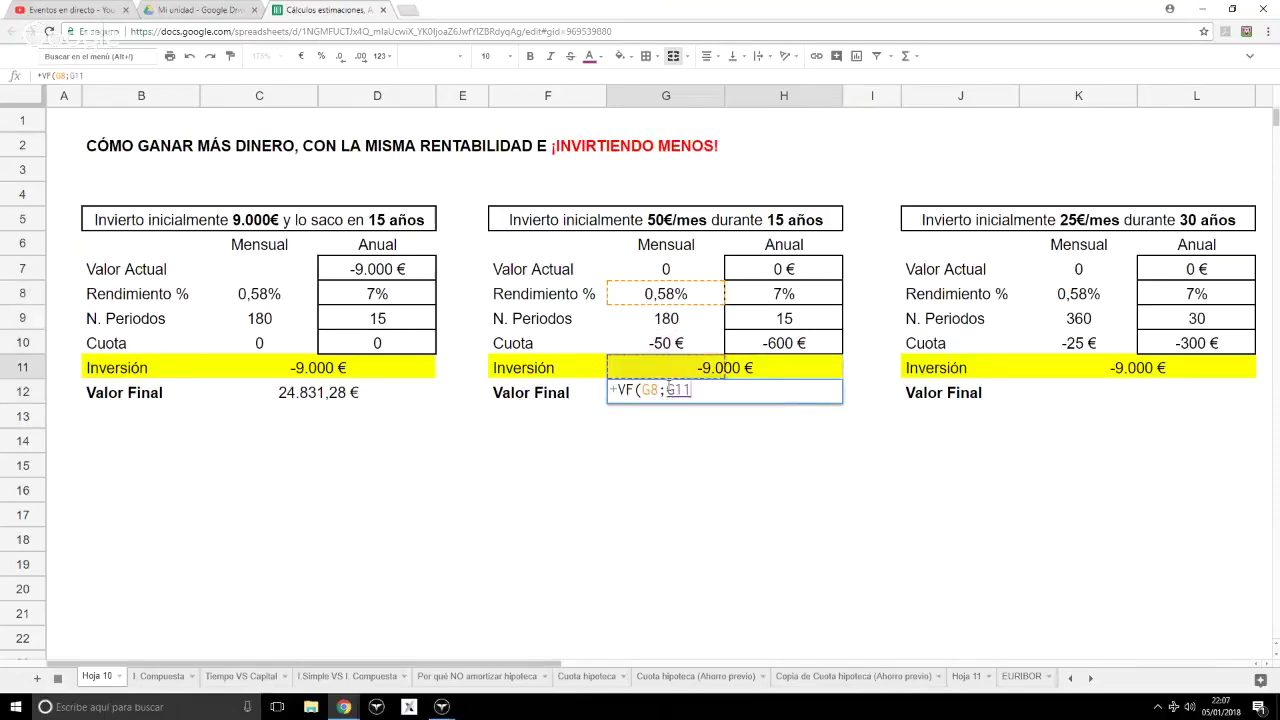
key("Up")
key("Up")
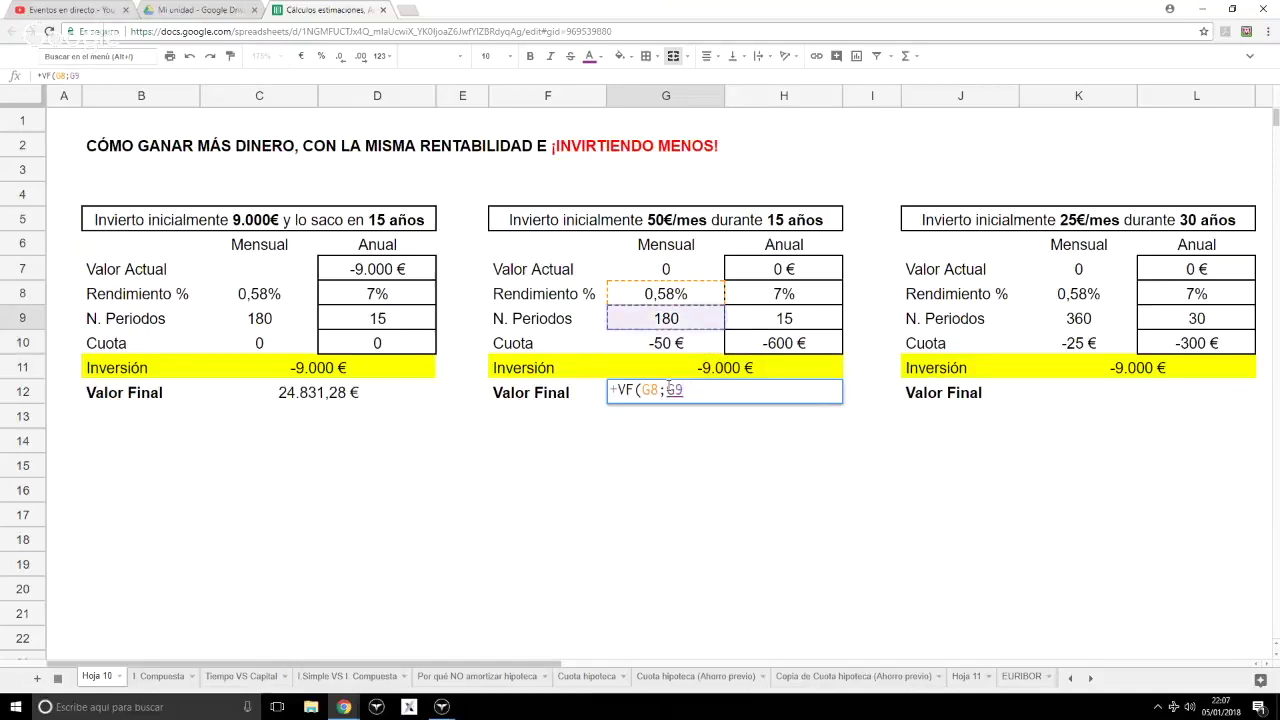
type(";")
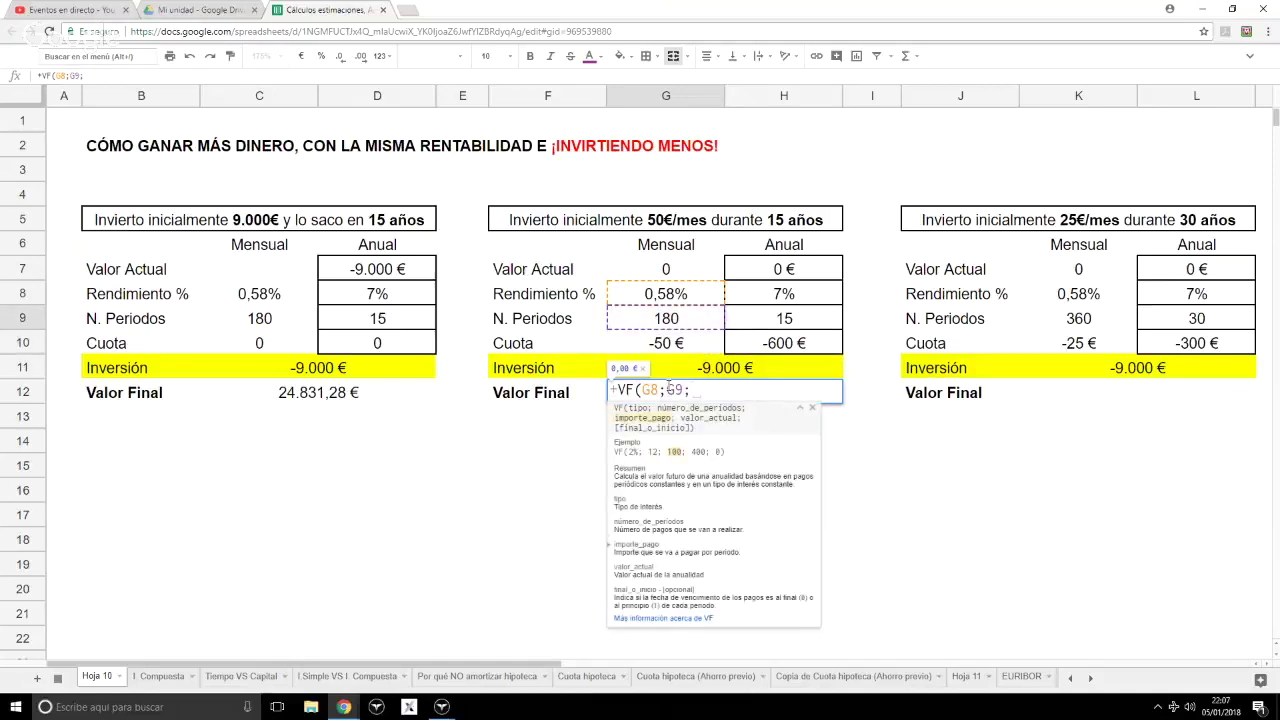
key("Up")
key("Up")
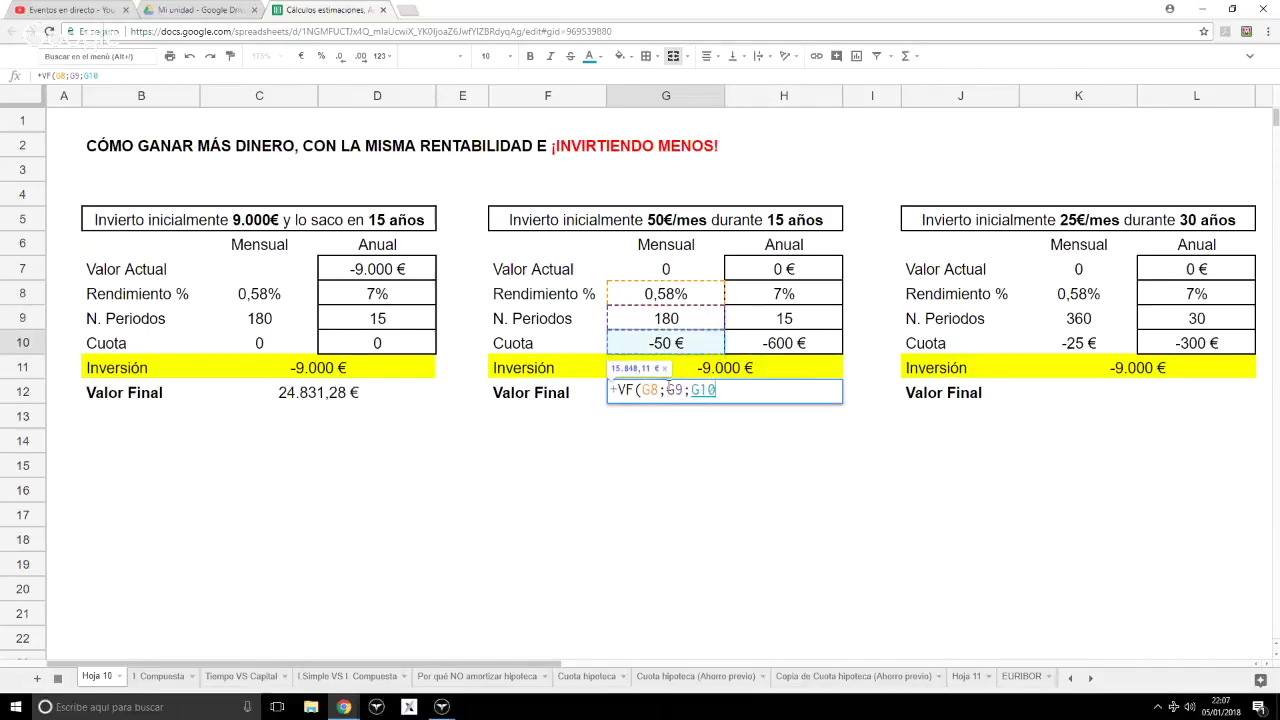
type(";")
key("Up")
key("Up")
key("Up")
key("Up")
key("Up")
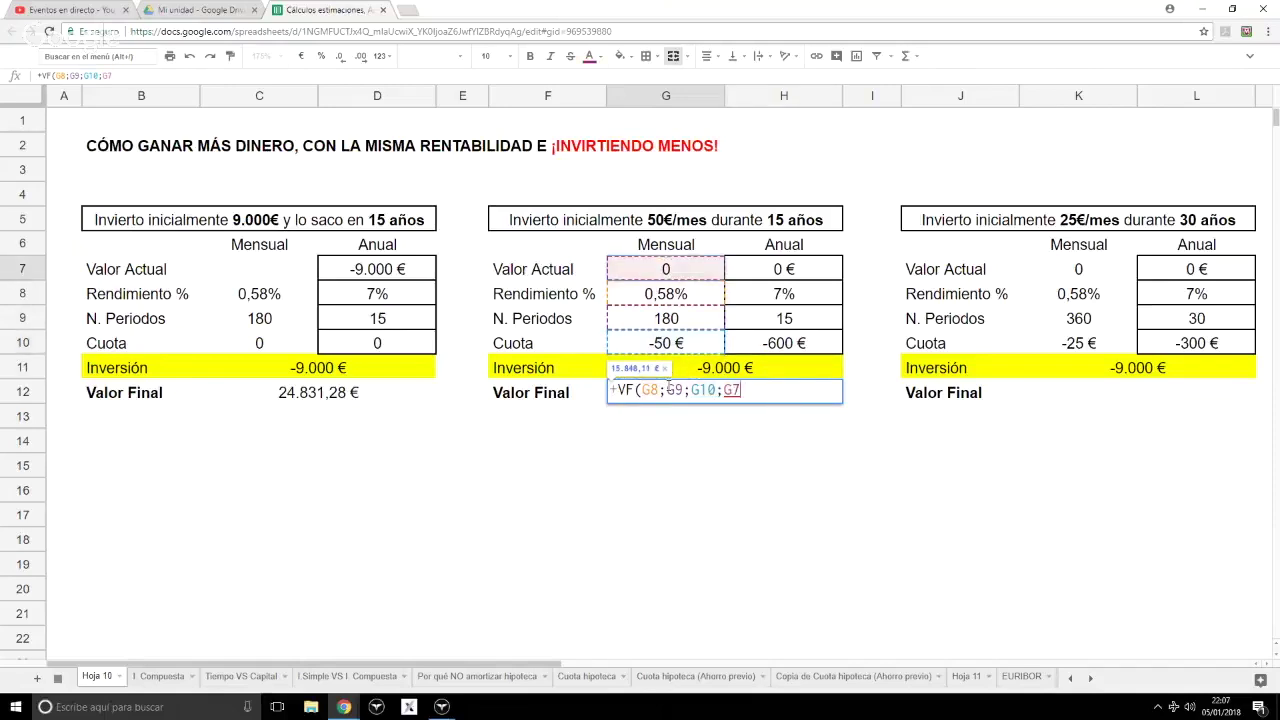
type(")")
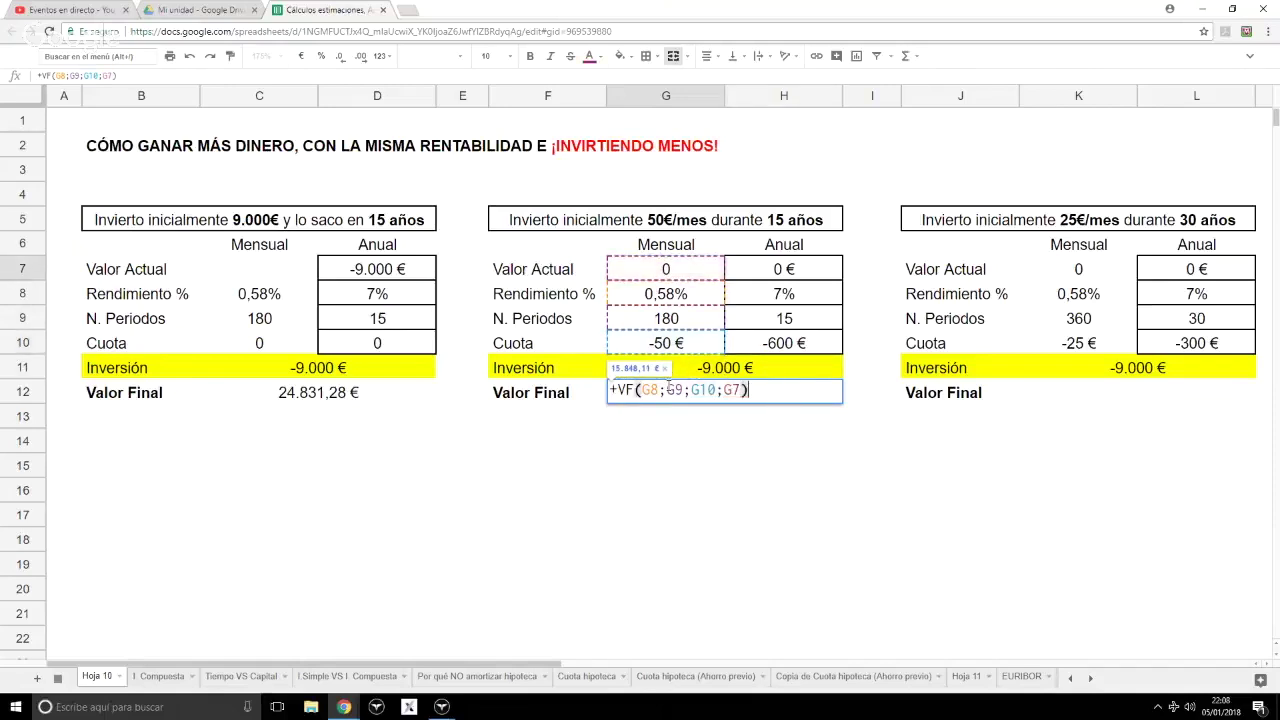
key("Return")
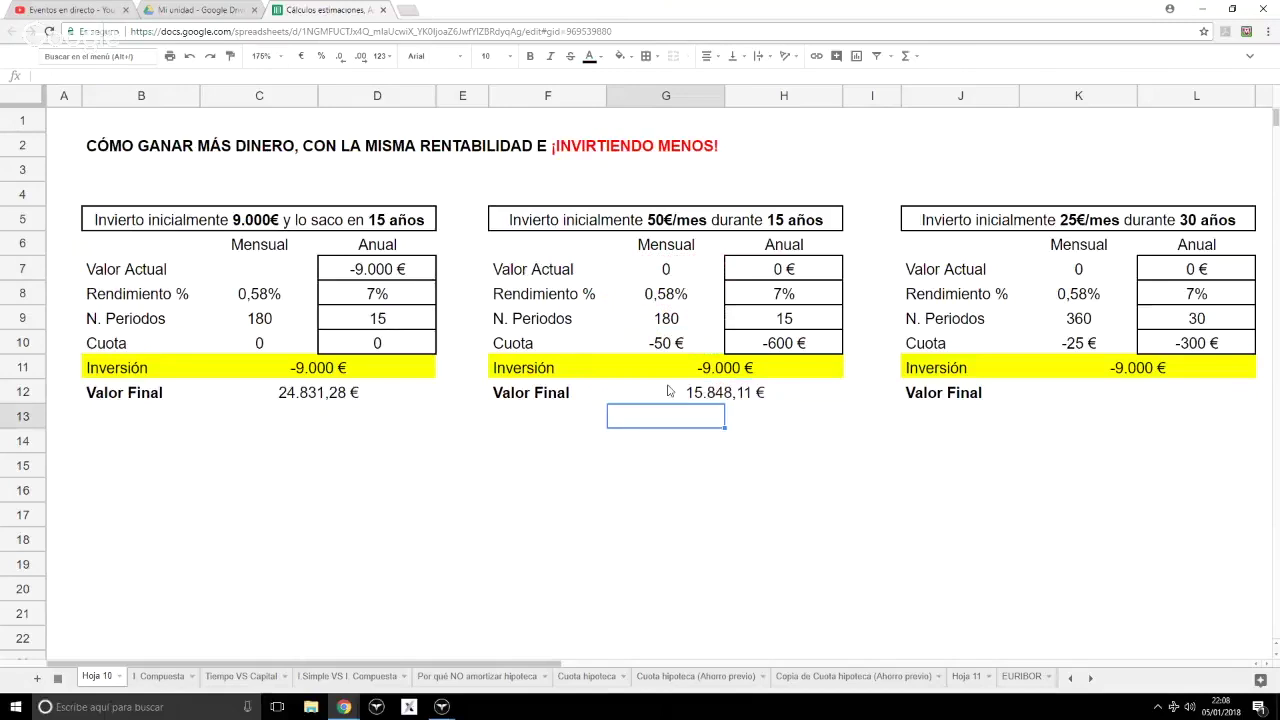
left_click(668, 390)
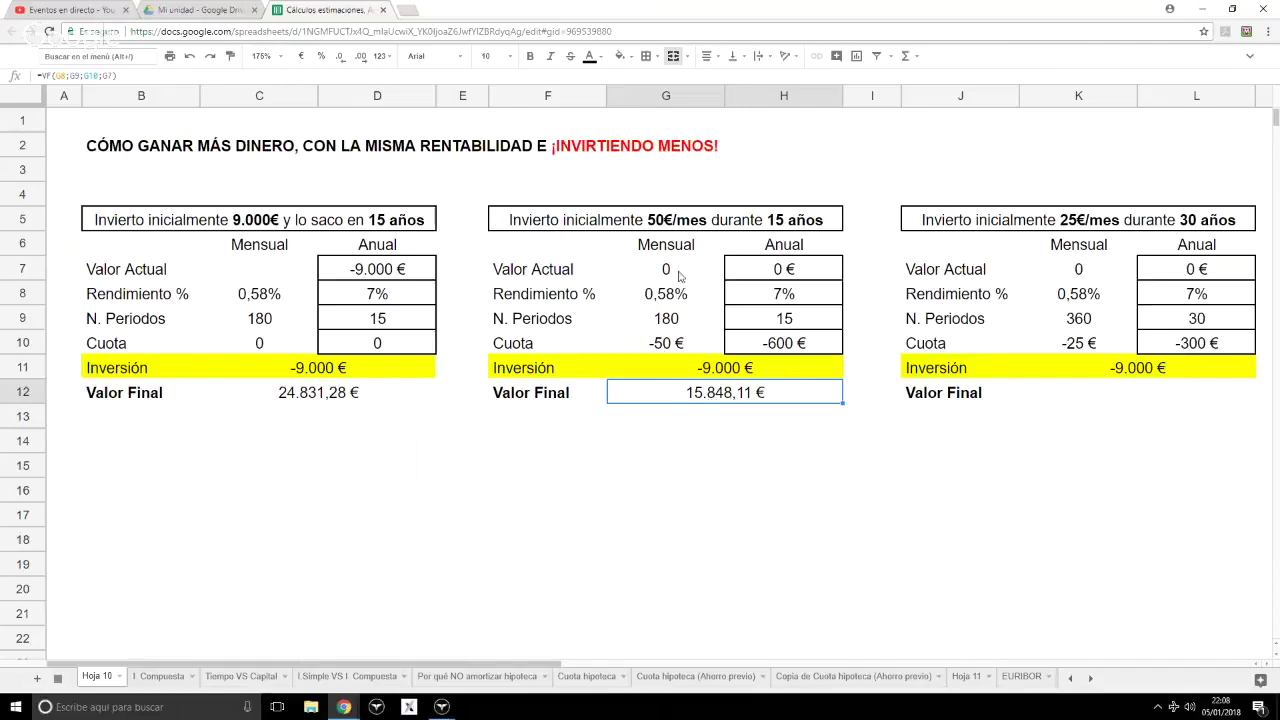
left_click(309, 291)
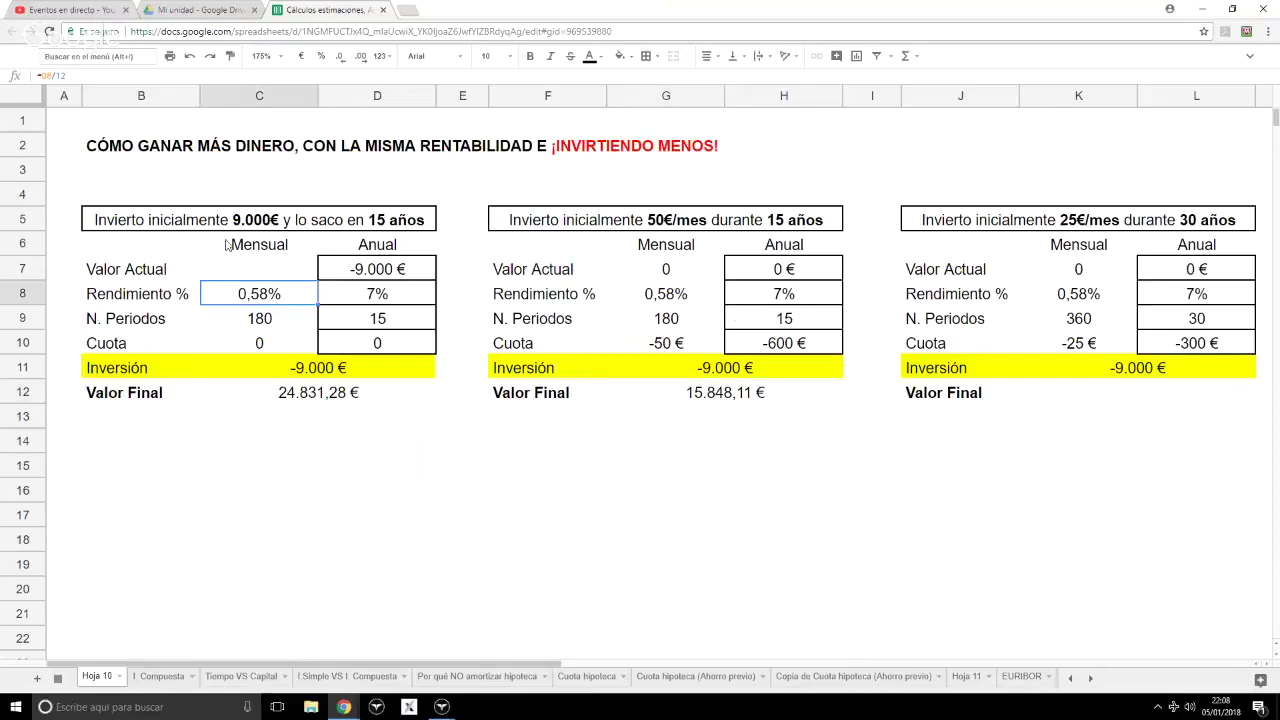
- Calculate the 25€/mes scenario's Valor Final in K12 with VF, using monthly rate K8, periods K9, Cuota K10 and Valor Actual K7
left_click(1066, 395)
type("+VR")
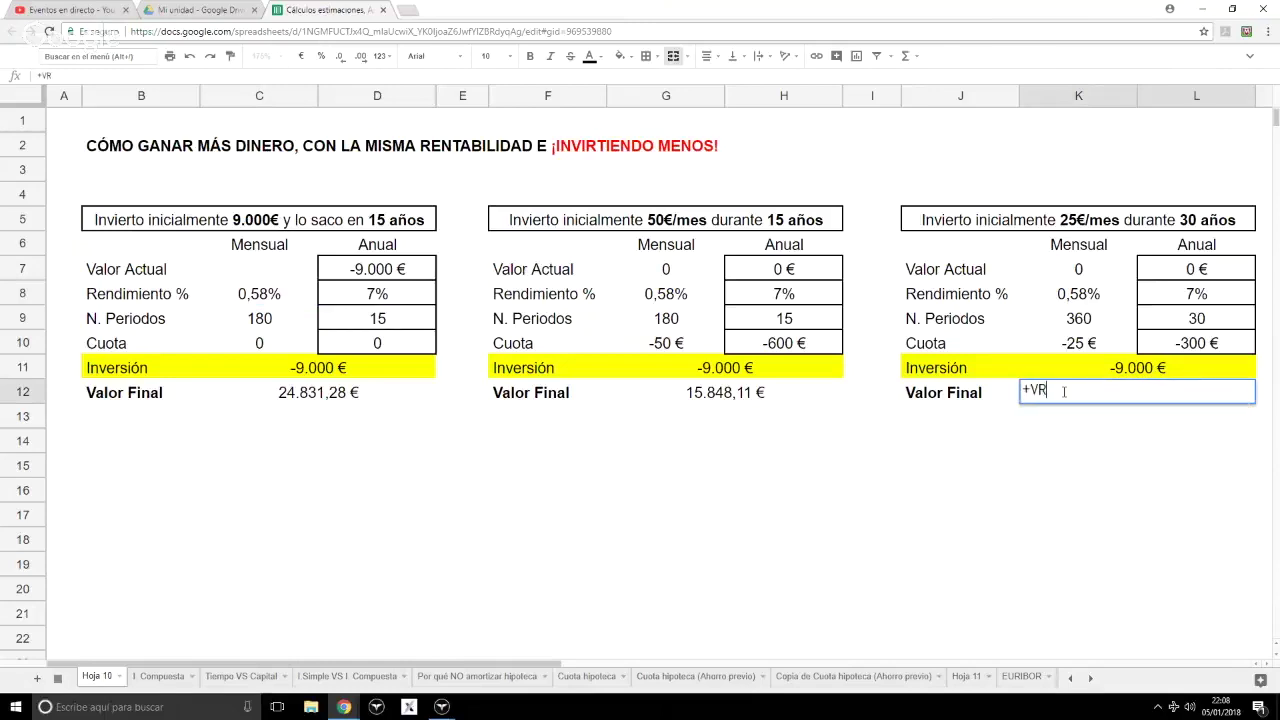
key("BackSpace")
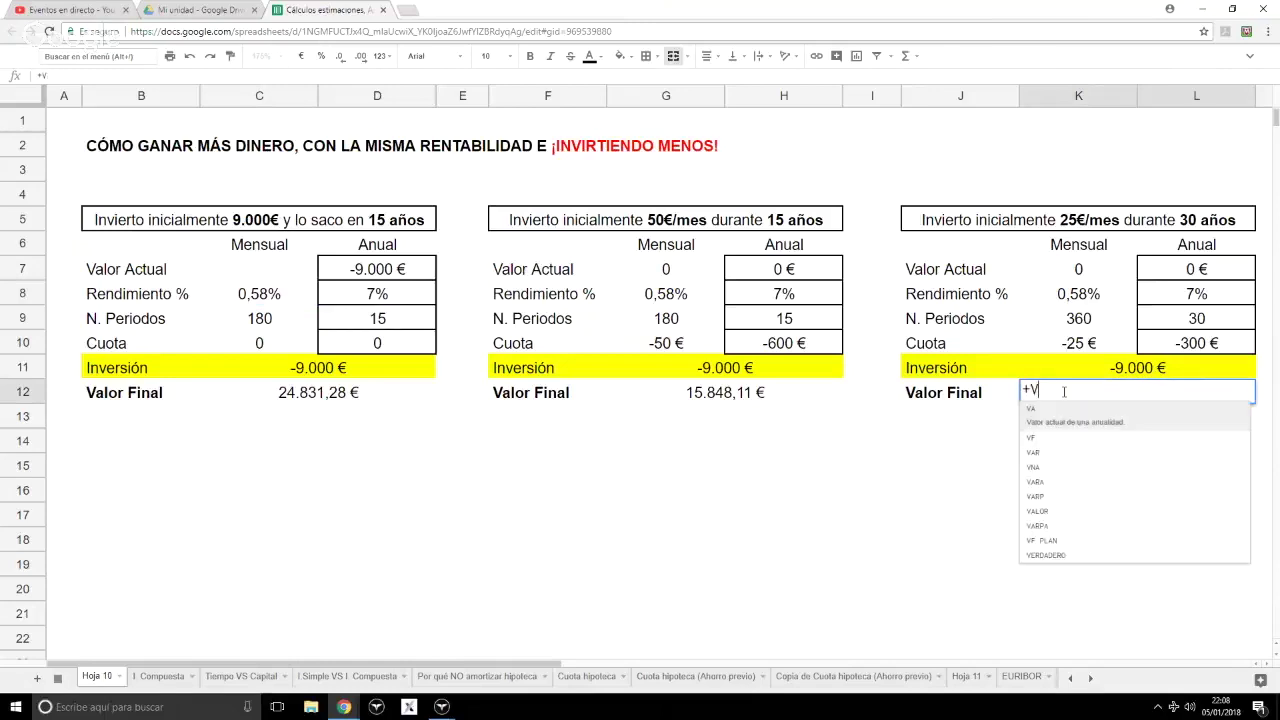
type("f(")
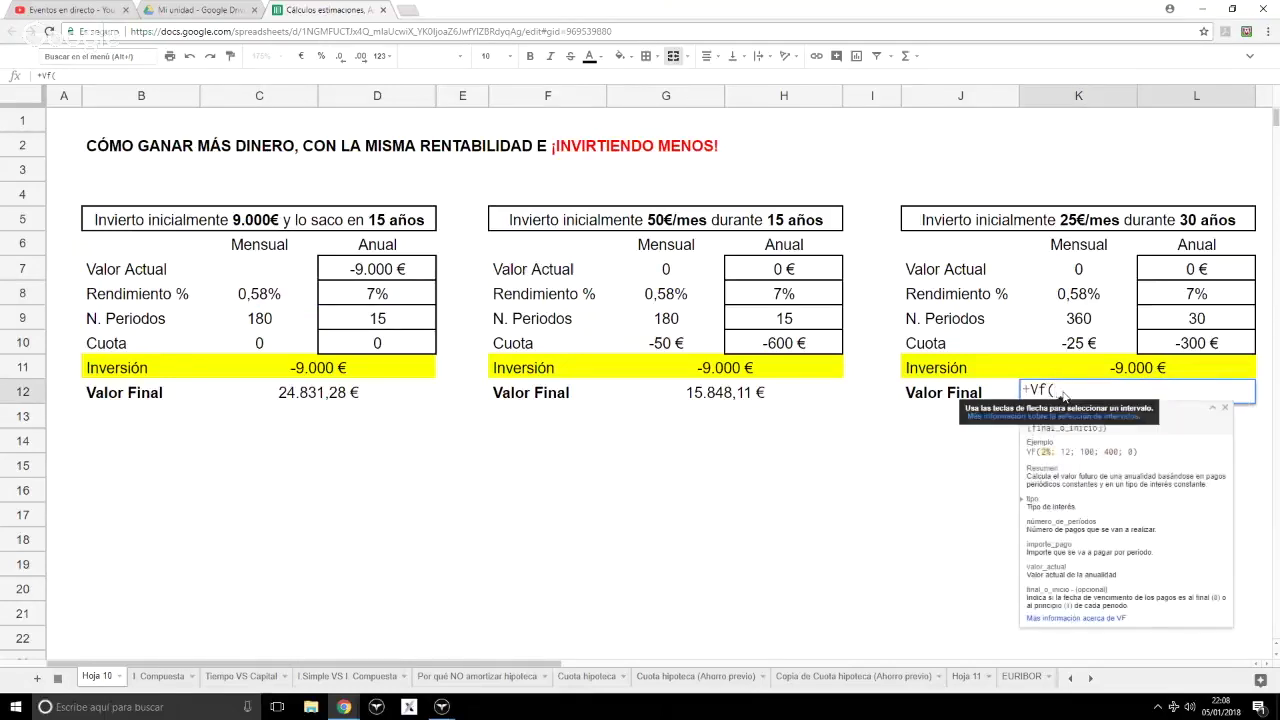
left_click(1078, 295)
type(";")
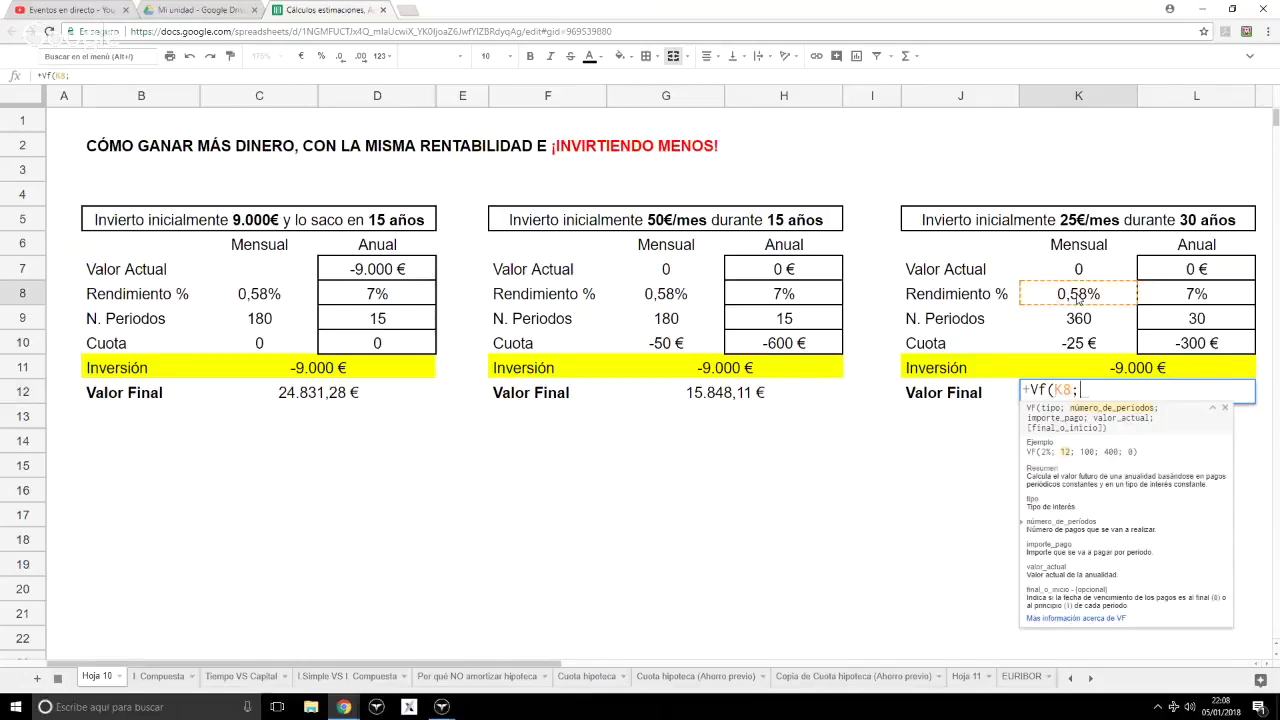
key("Up")
key("Up")
key("Up")
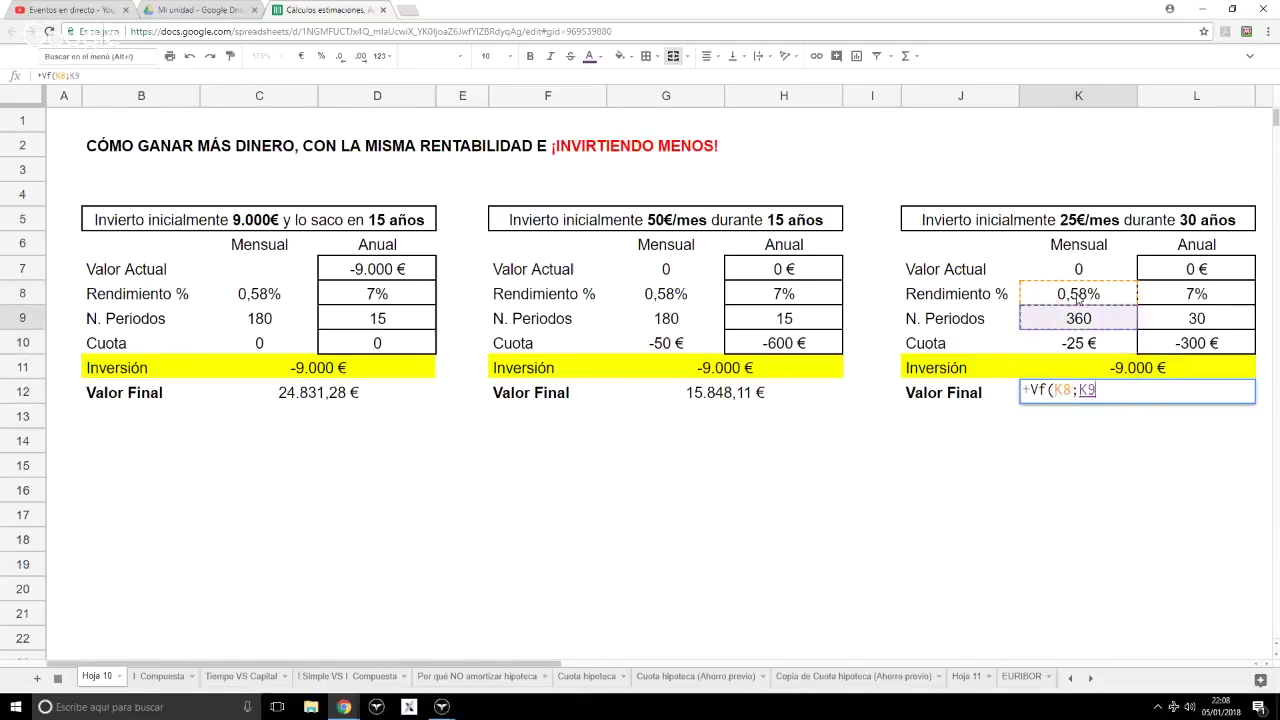
type(";")
key("Up")
key("Up")
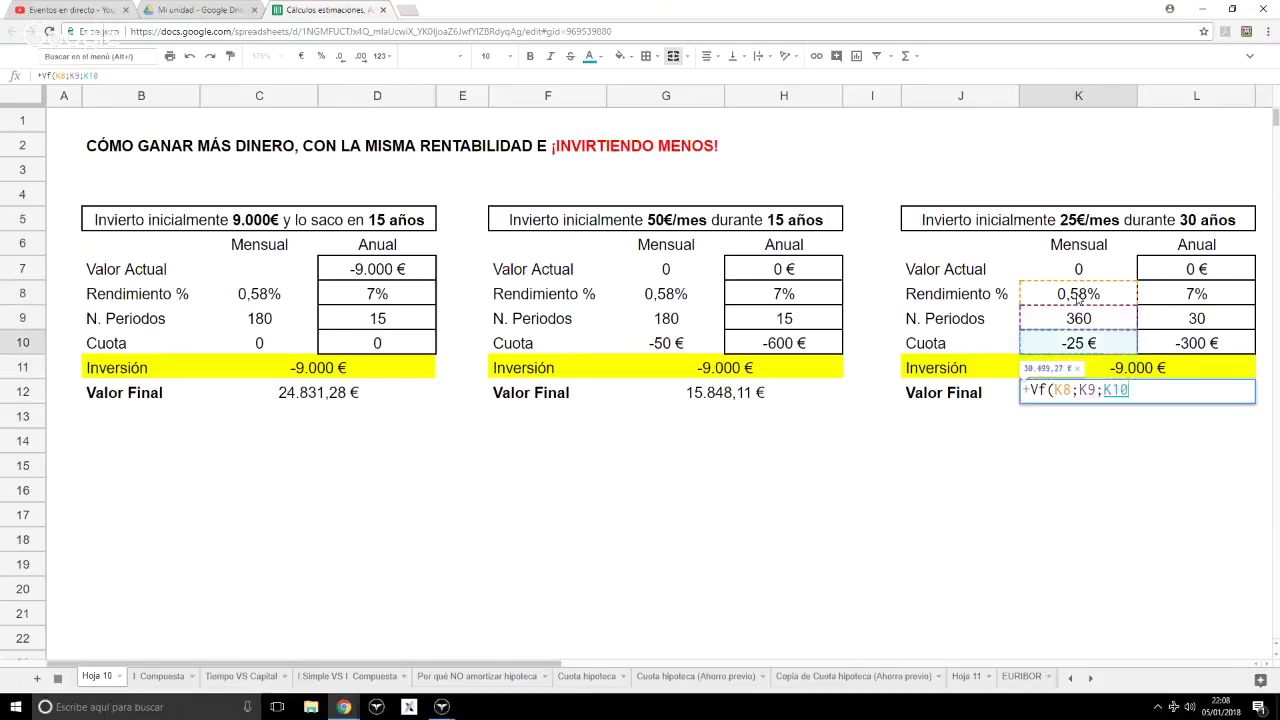
type(";")
key("Up")
key("Up")
key("Up")
key("Up")
key("Up")
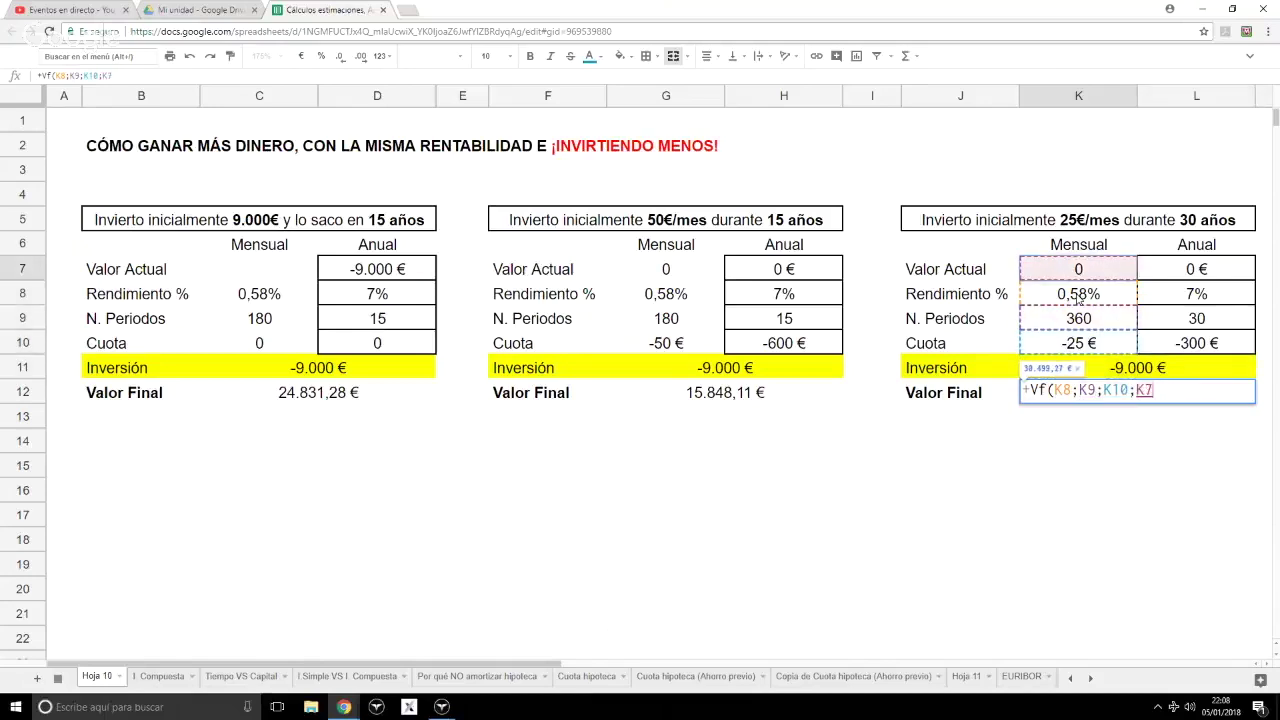
type(")")
key("Return")
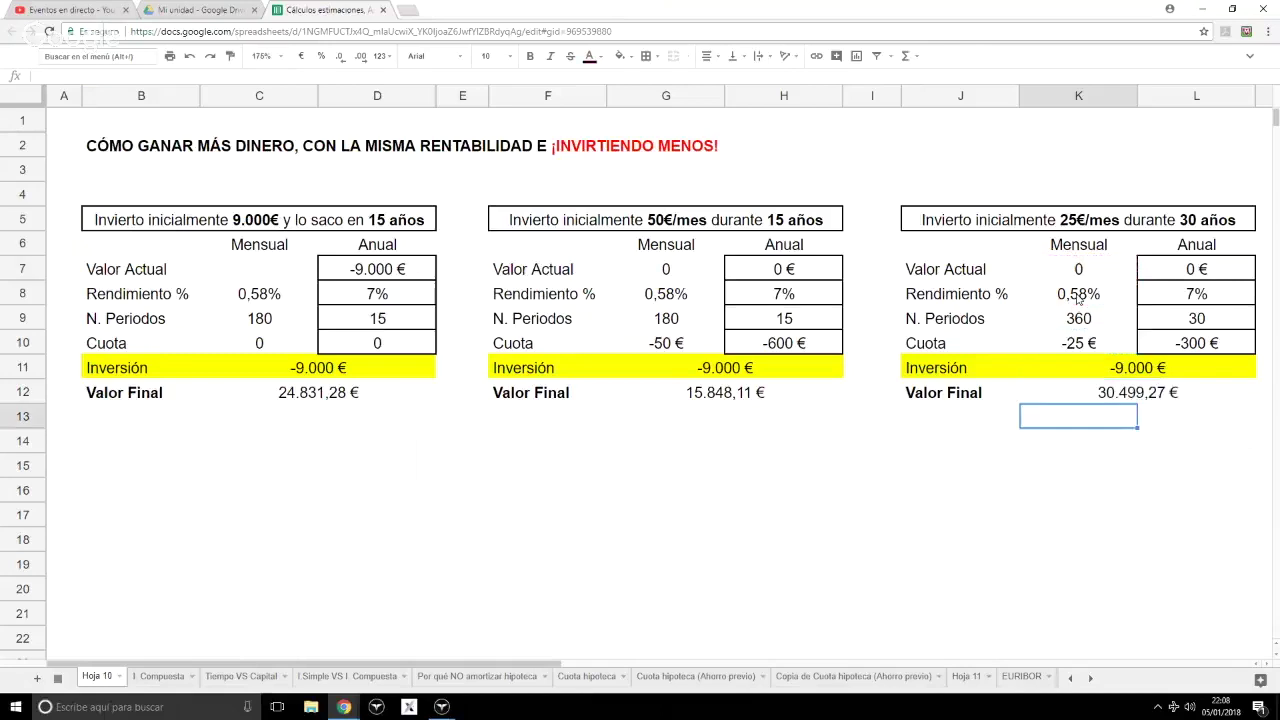
- Compare the three scenarios' Inversión cells, the 25€/mes Valor Final and the annual Rendimiento % cells against the sheet title
left_click(1100, 398)
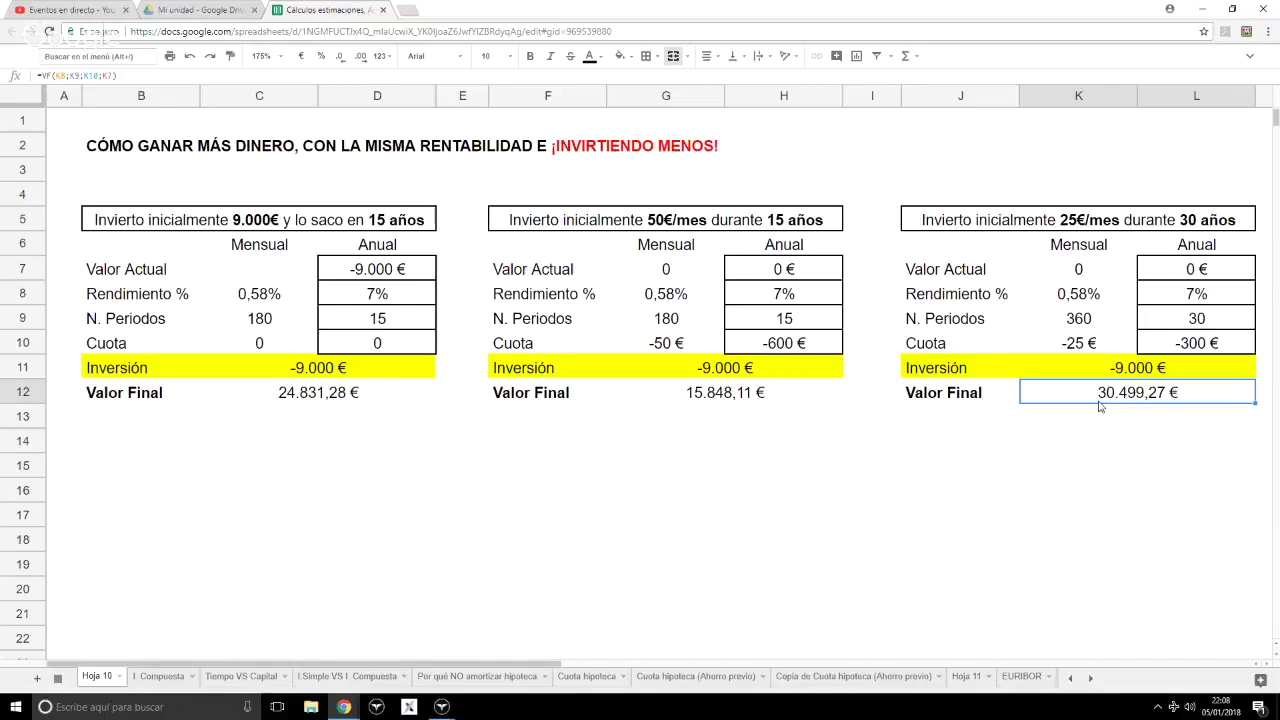
left_click(312, 370)
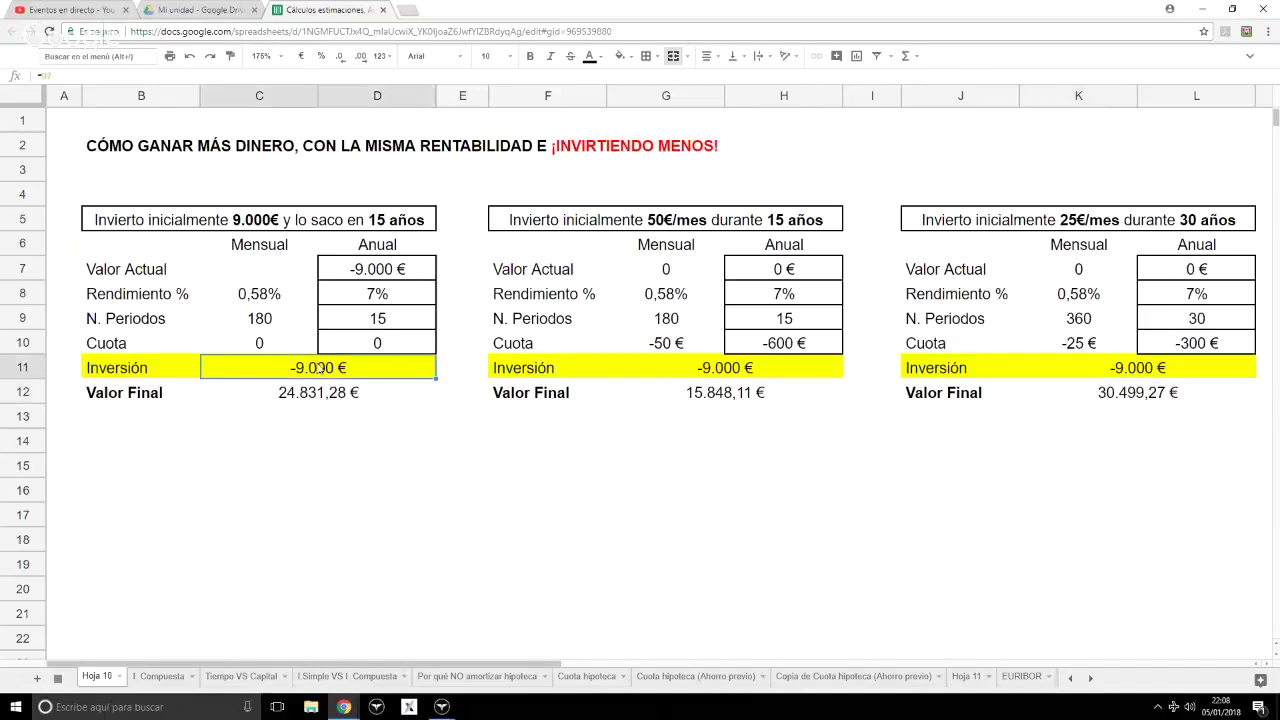
left_click(694, 375)
left_click(1155, 373)
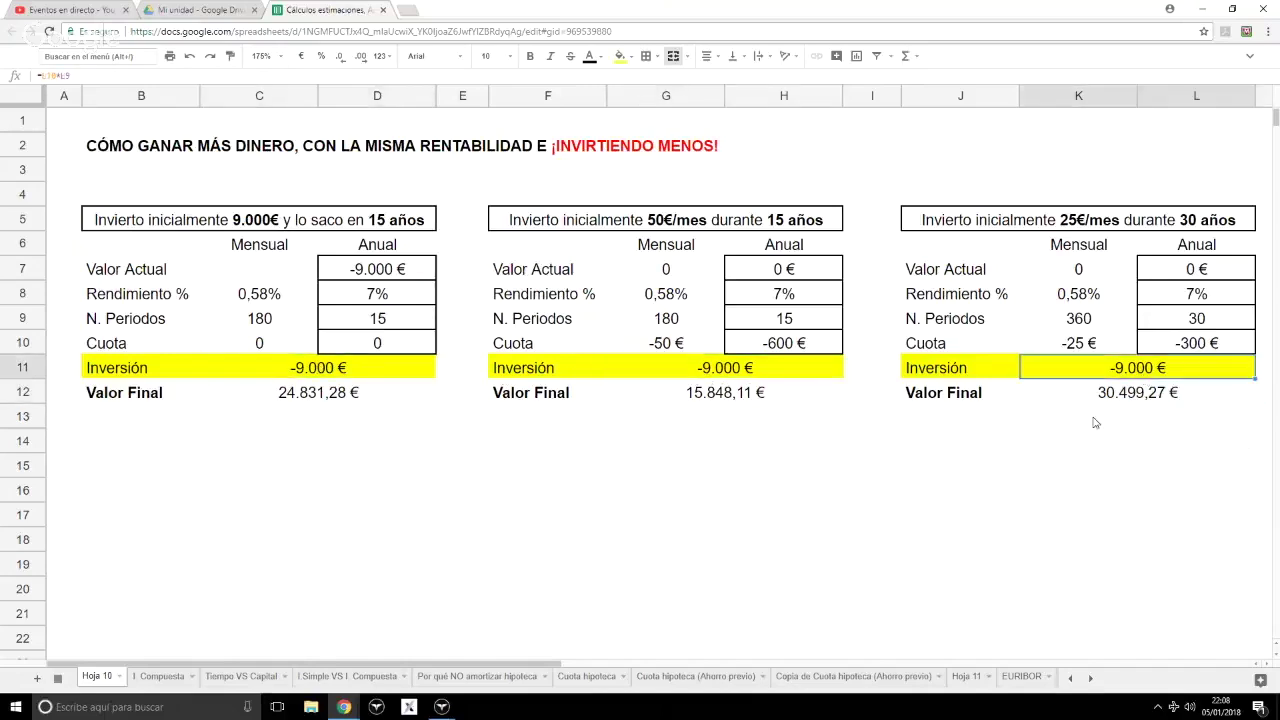
left_click(1108, 401)
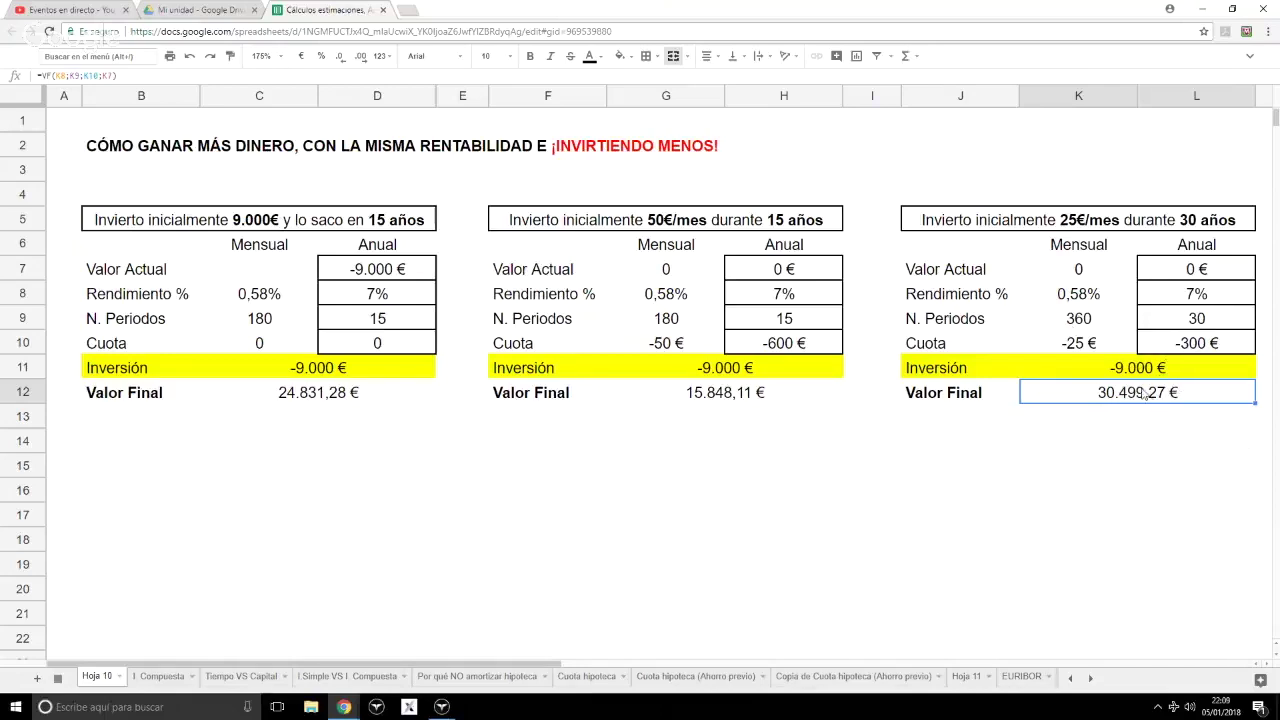
left_click(118, 152)
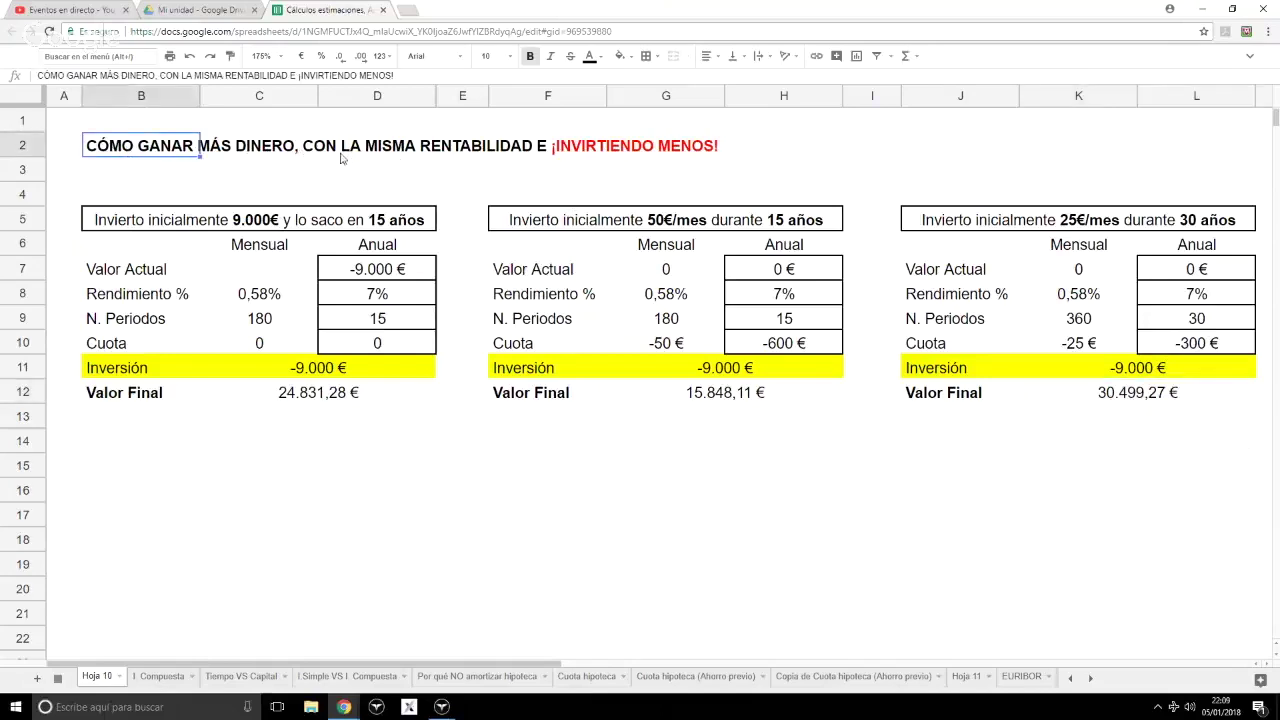
left_click(416, 287)
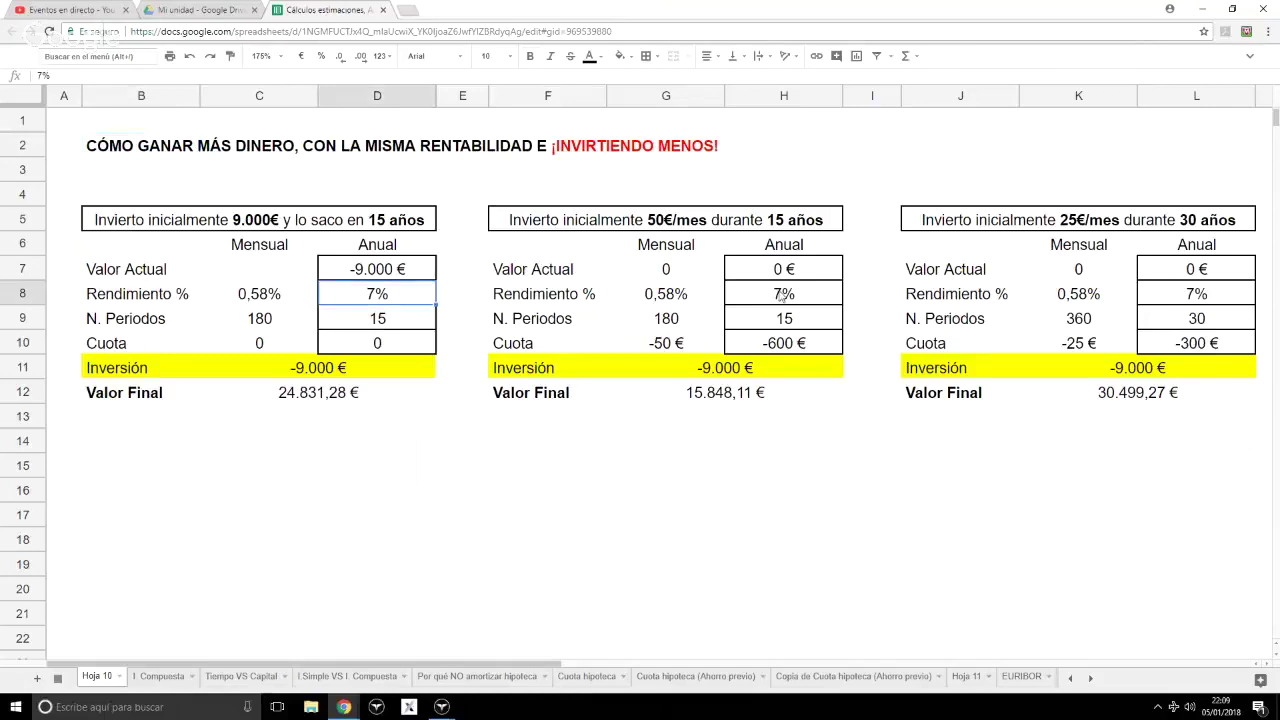
left_click(782, 296)
left_click(1183, 299)
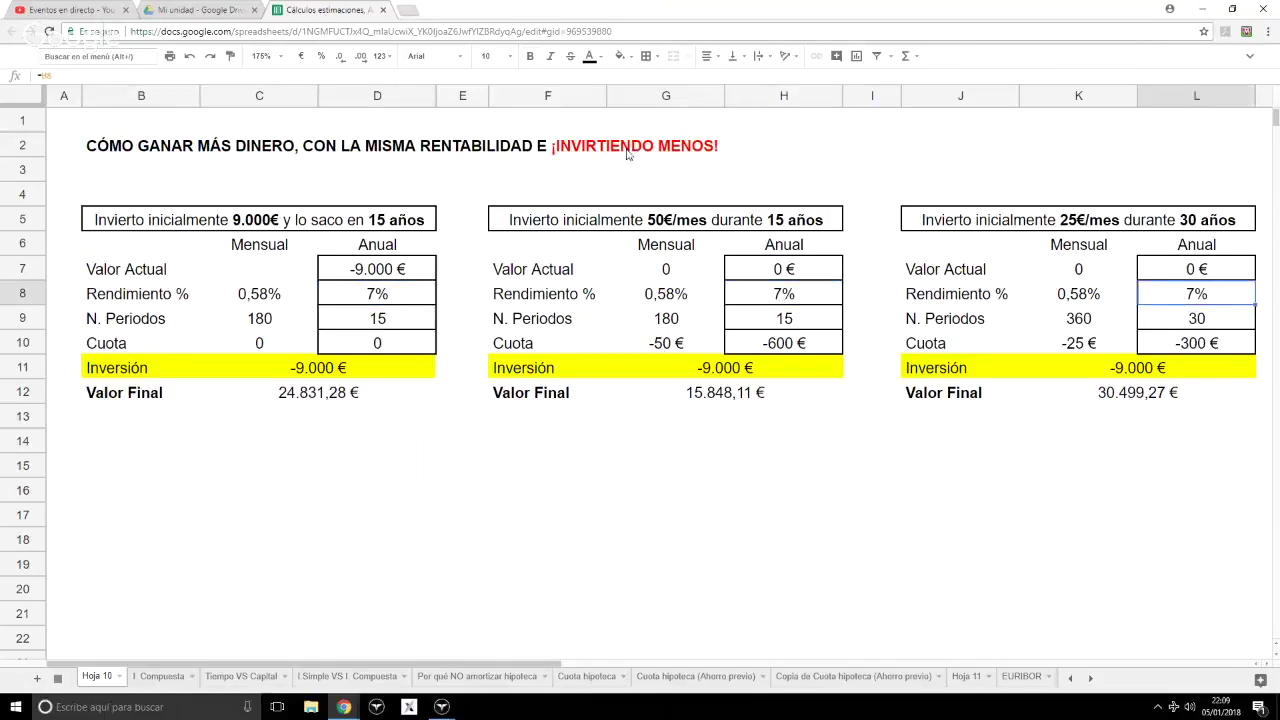
- Set the 25€/mes scenario's monthly Cuota in K10 to -24 and compare the Valor Final cells of the three scenarios
left_click(1076, 344)
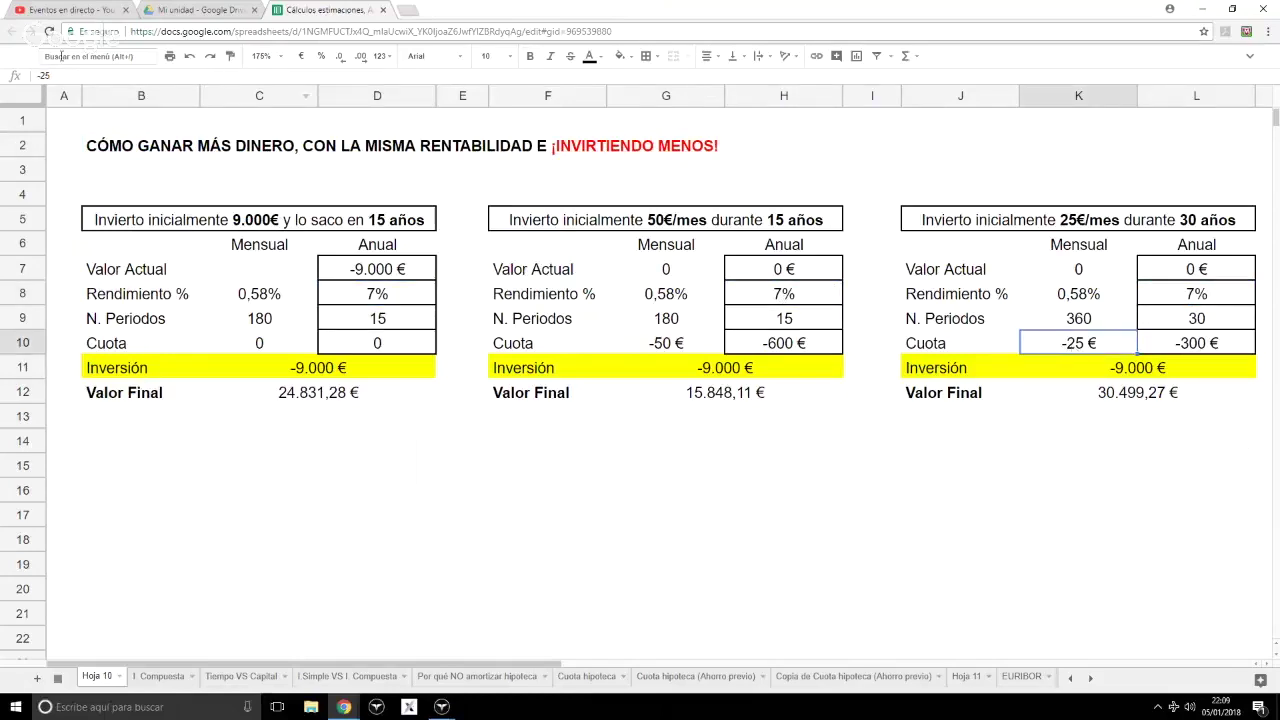
left_click(143, 78)
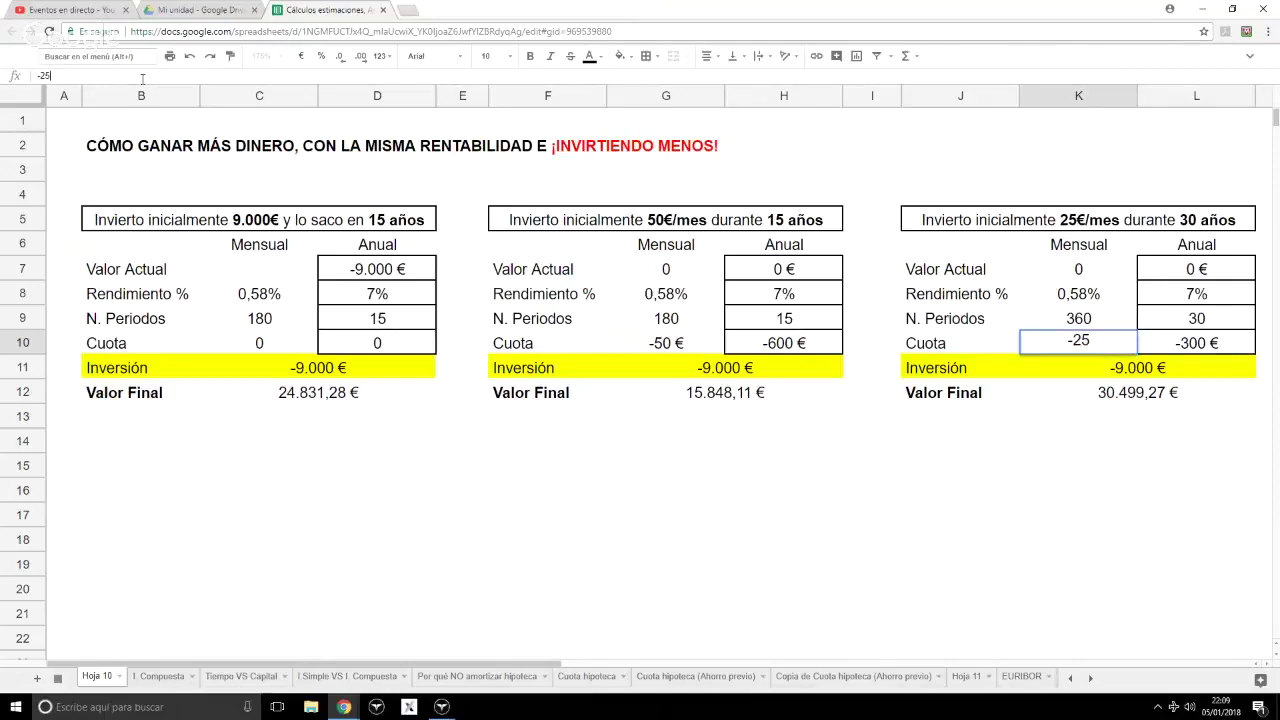
key("BackSpace")
type("4")
key("Return")
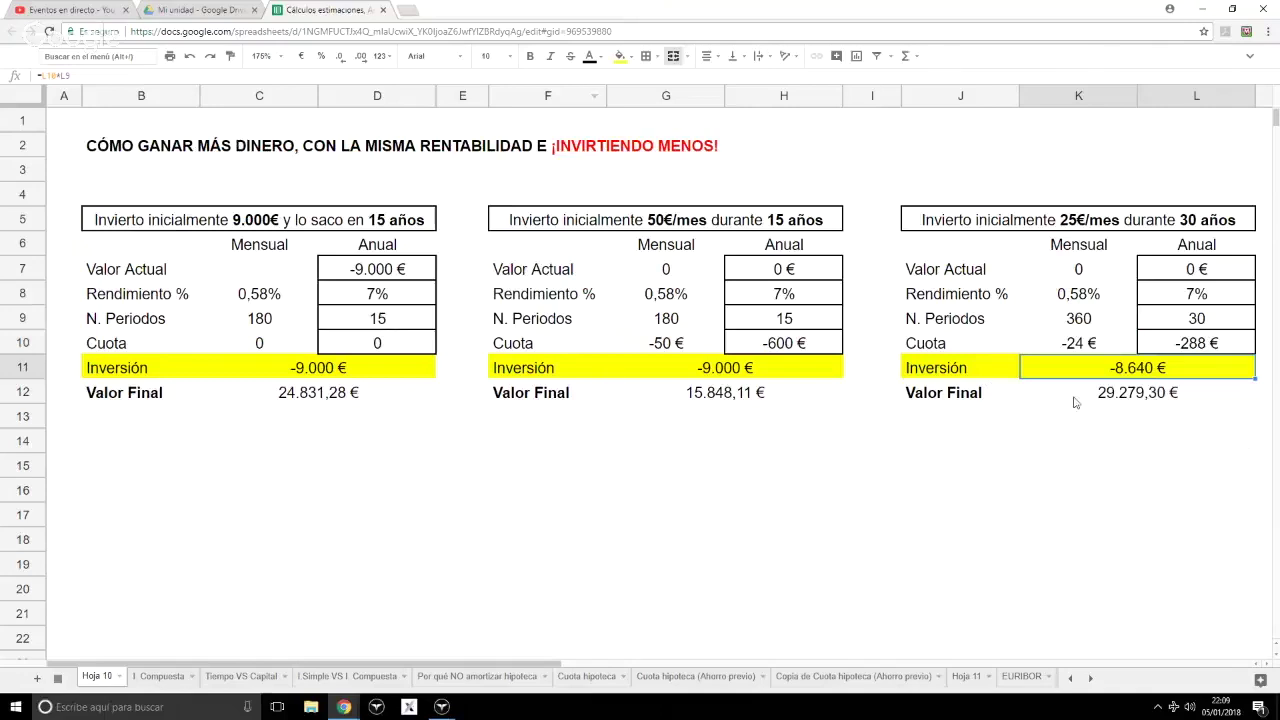
left_click(1108, 400)
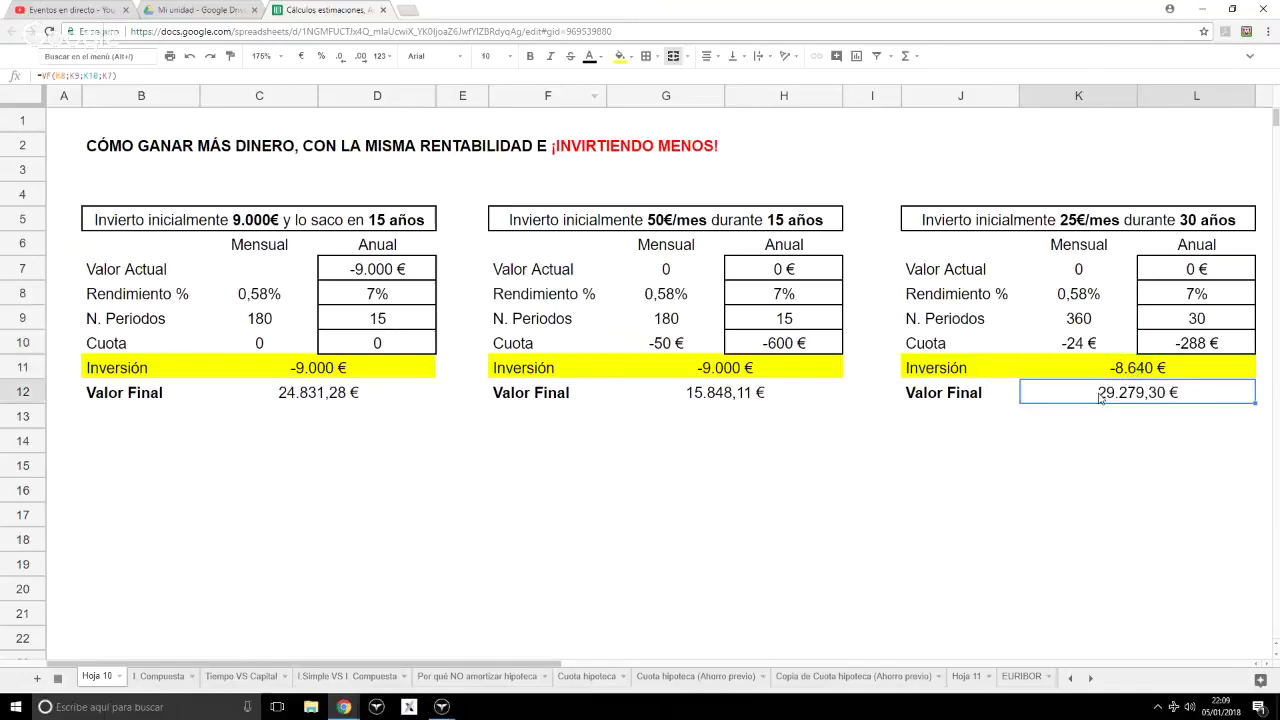
left_click(776, 398)
left_click(346, 398)
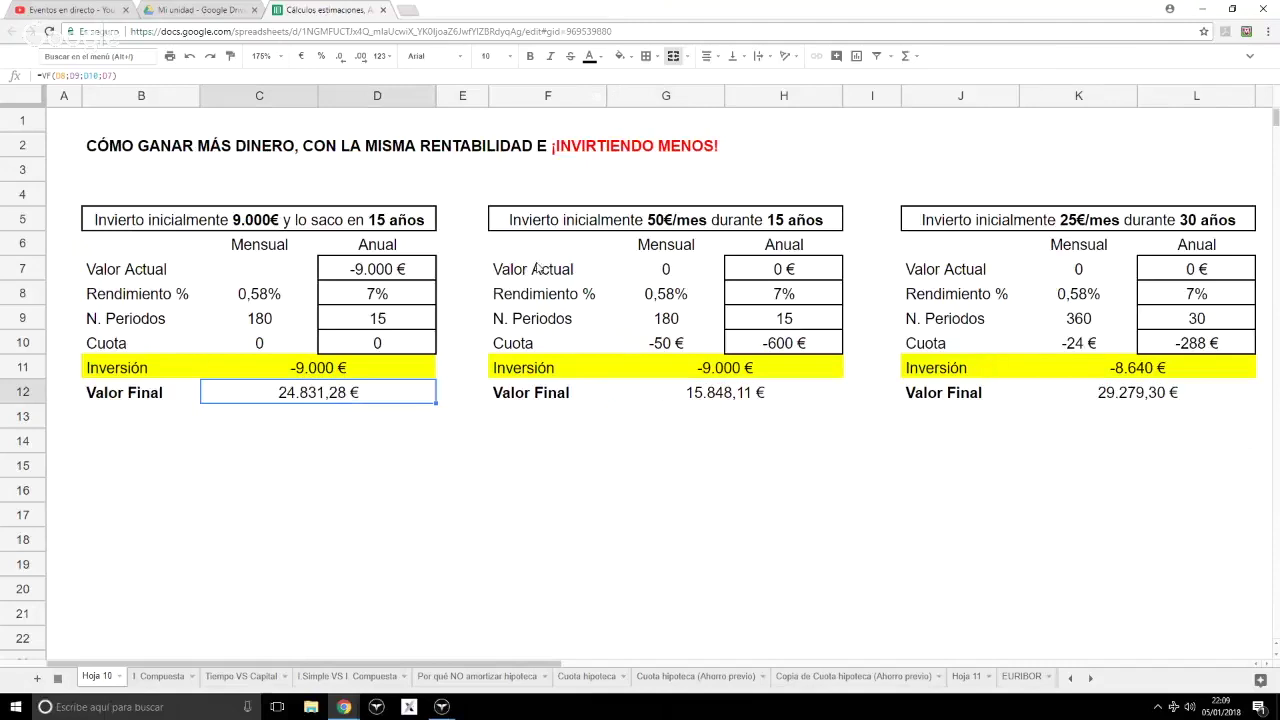
- Set the 25€/mes scenario's monthly Cuota in K10 to -23
left_click(1082, 349)
left_click(100, 78)
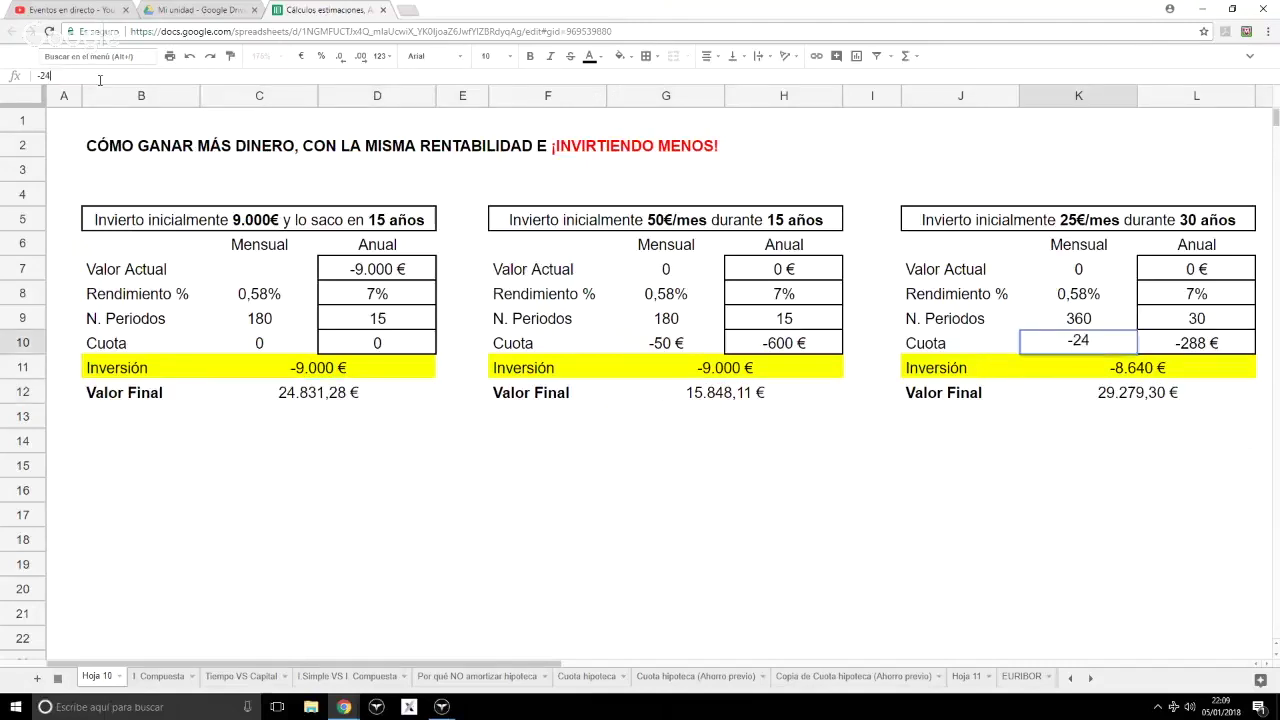
key("BackSpace")
type("3")
key("Return")
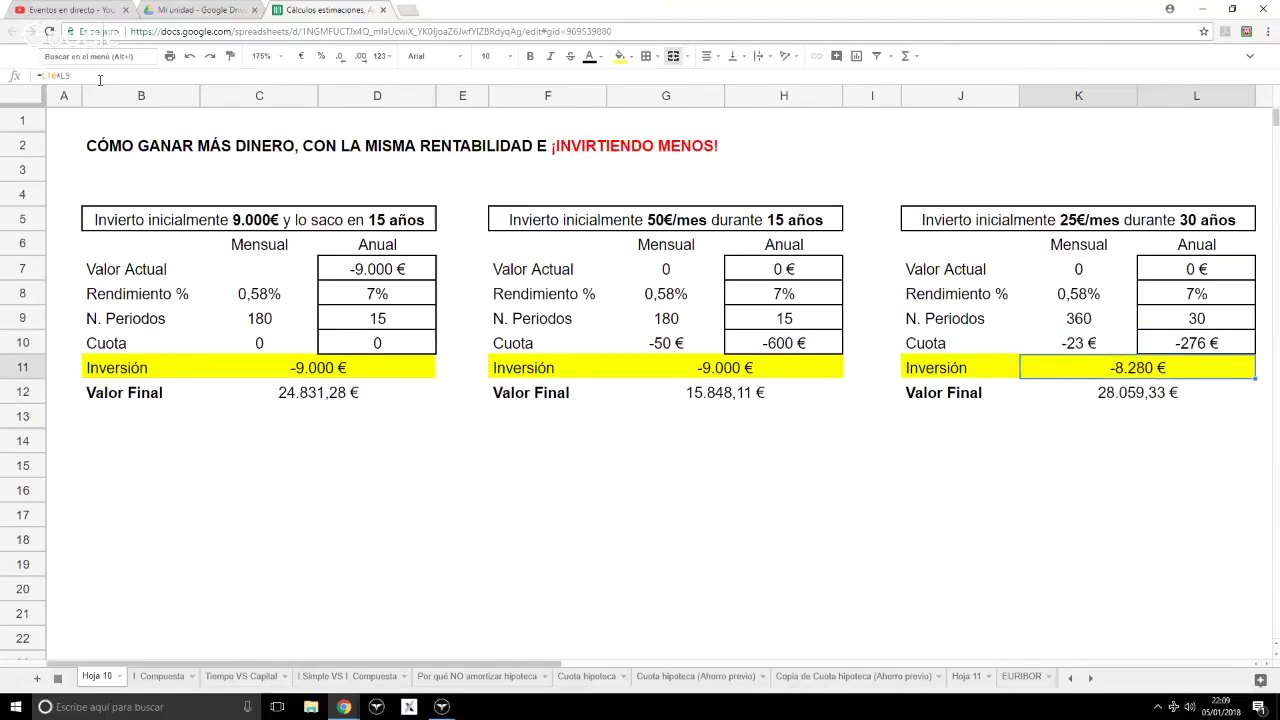
- Try -20 as the monthly Cuota in K10, and settle on -21
key("Up")
type("-20")
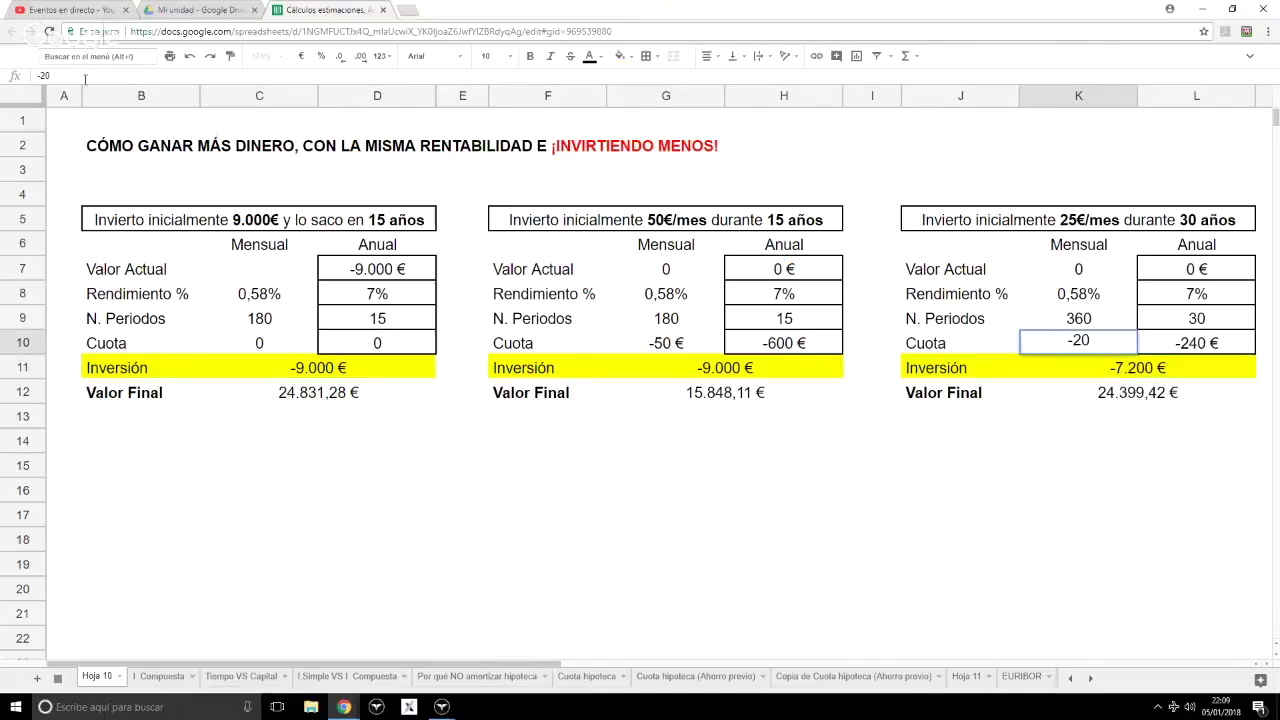
key("BackSpace")
type("1")
key("Return")
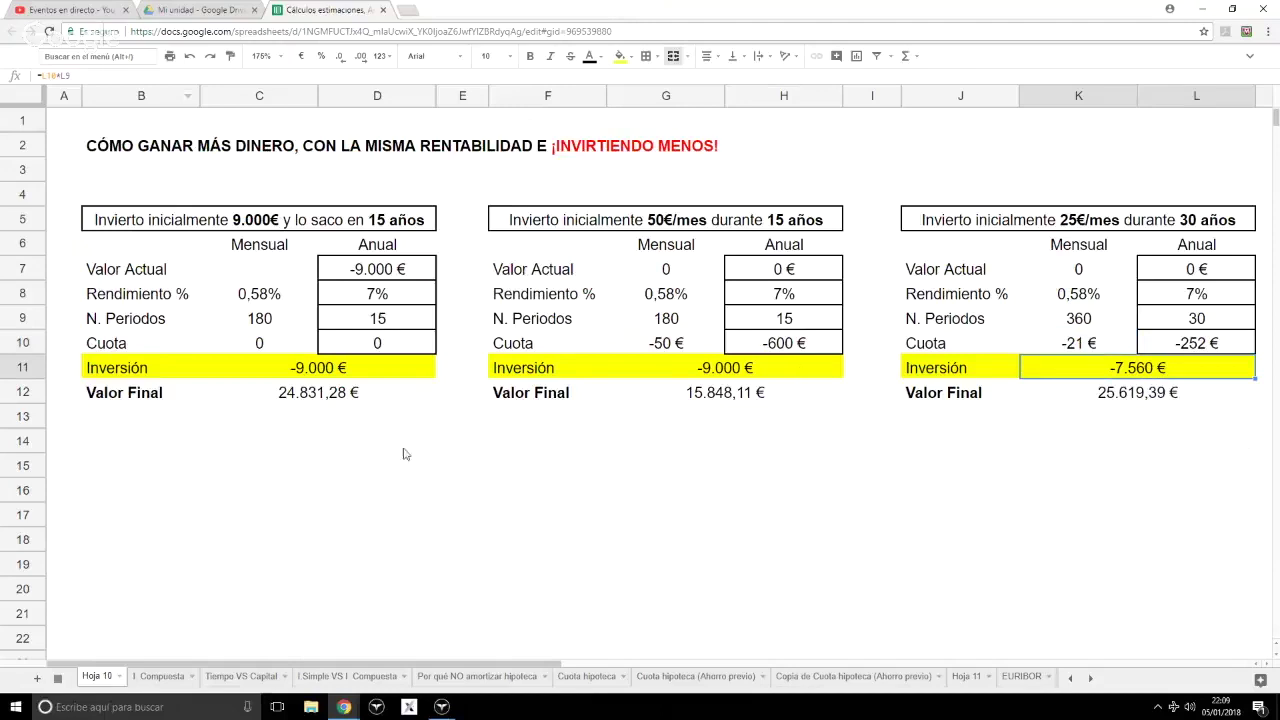
- Compare the 30-year scenario's Inversión and Valor Final with the 9.000€ scenario's results and the 50€/mes scenario's Inversión
left_click(287, 399)
left_click(1148, 376)
left_click(1094, 395)
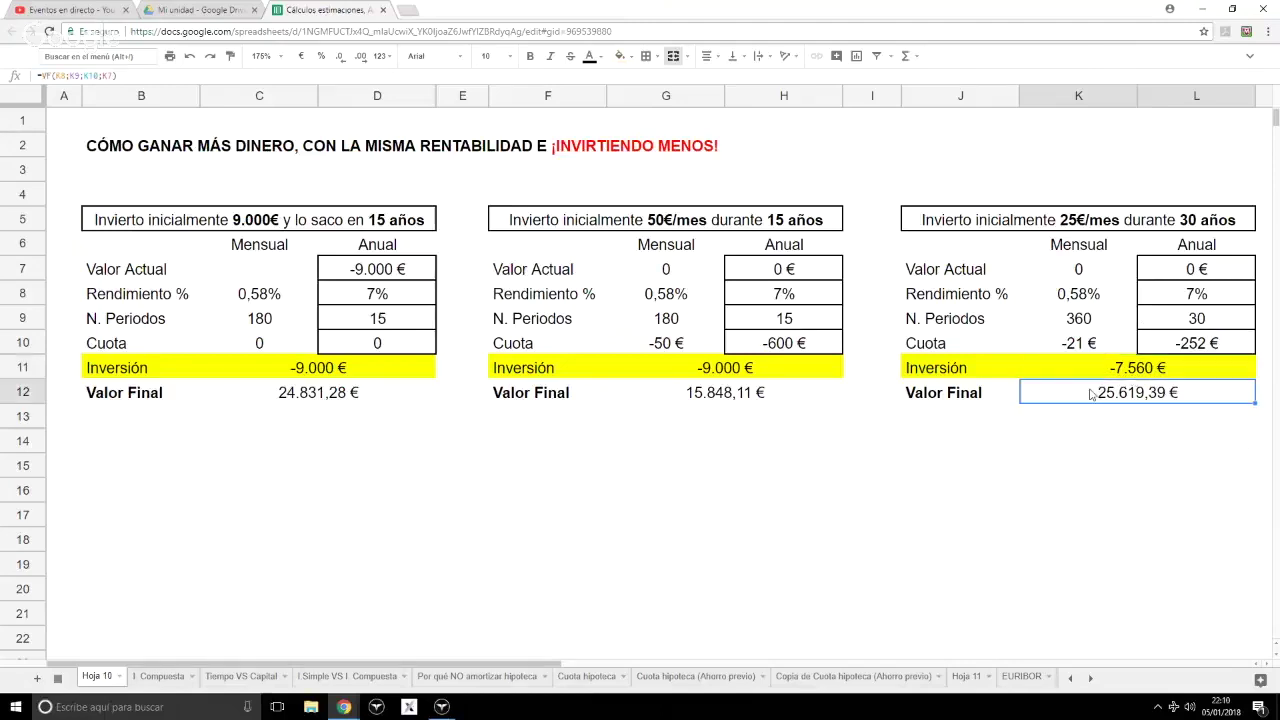
left_click(318, 372)
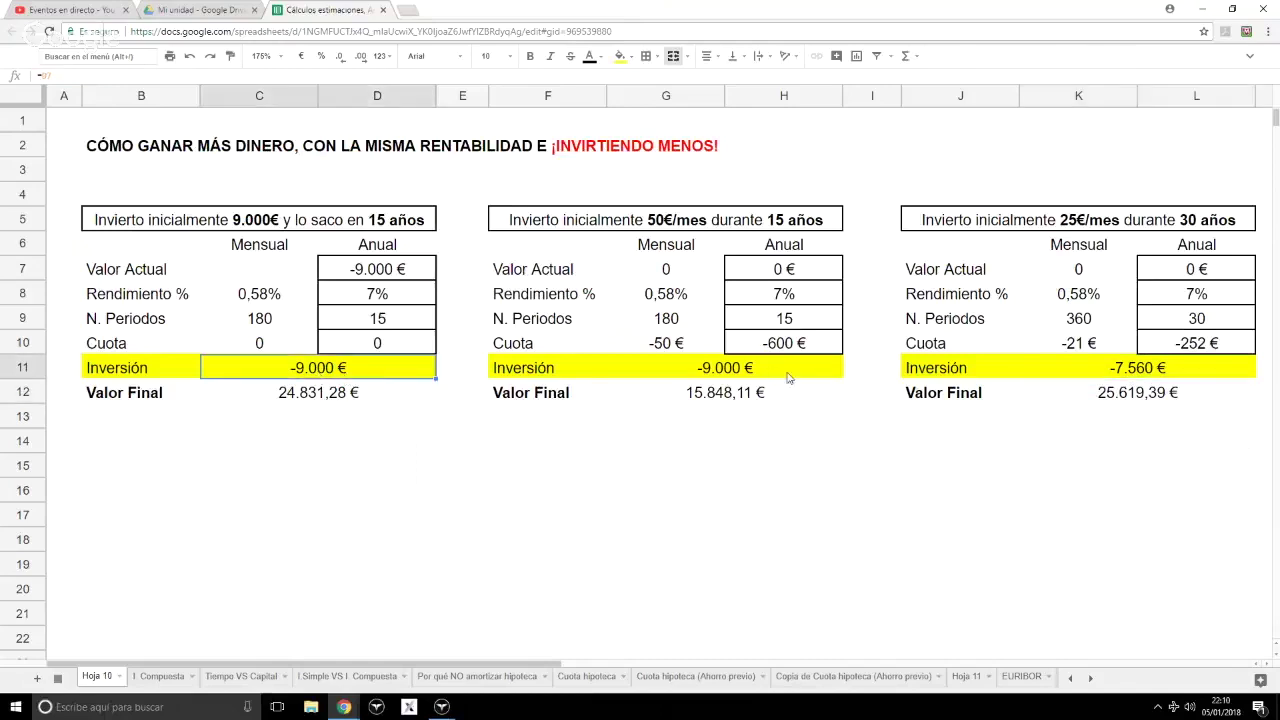
left_click(700, 375)
left_click(314, 375)
left_click(766, 375)
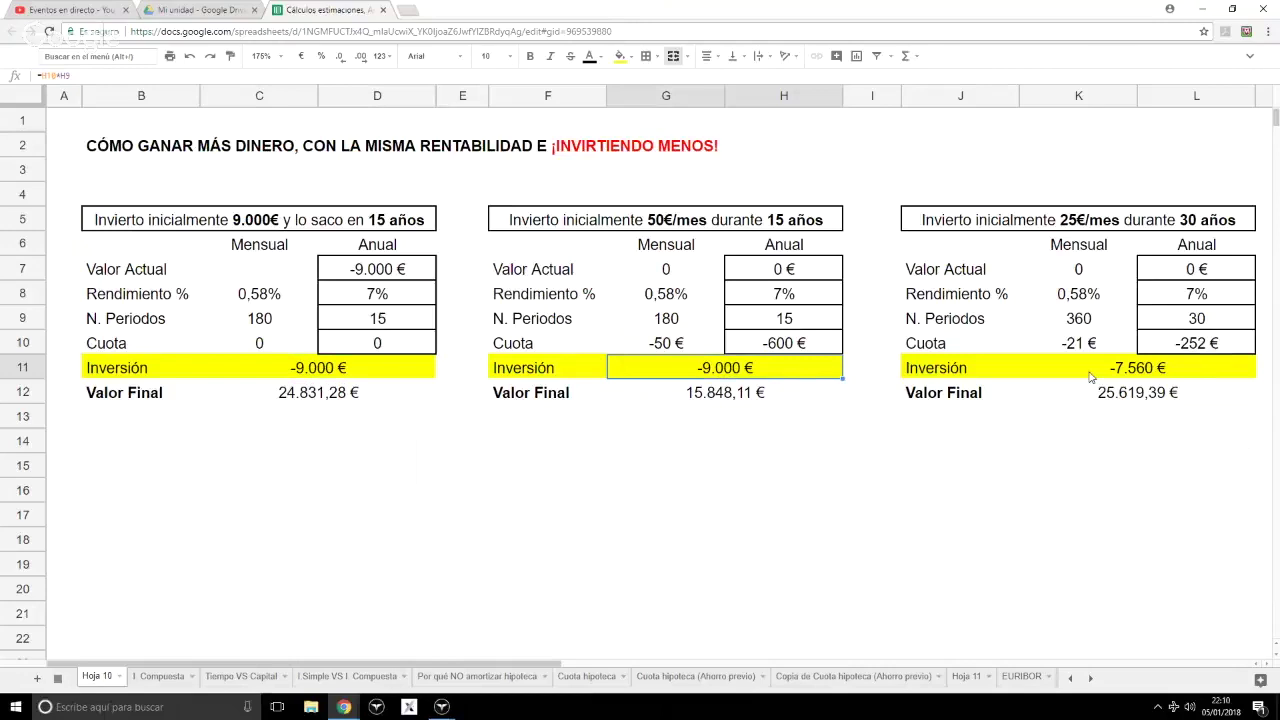
- Try a monthly Cuota of -210 in K10 over 30 years and check the Valor Final in K12
left_click(1181, 320)
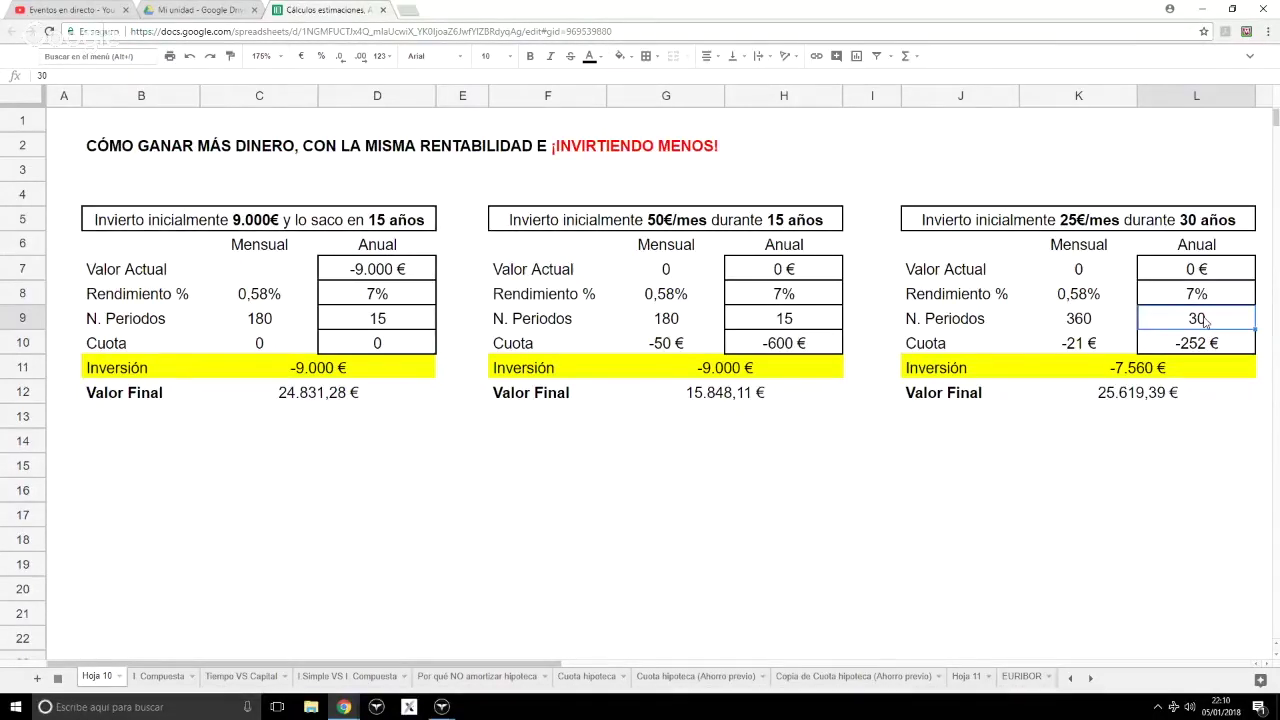
left_click(1076, 354)
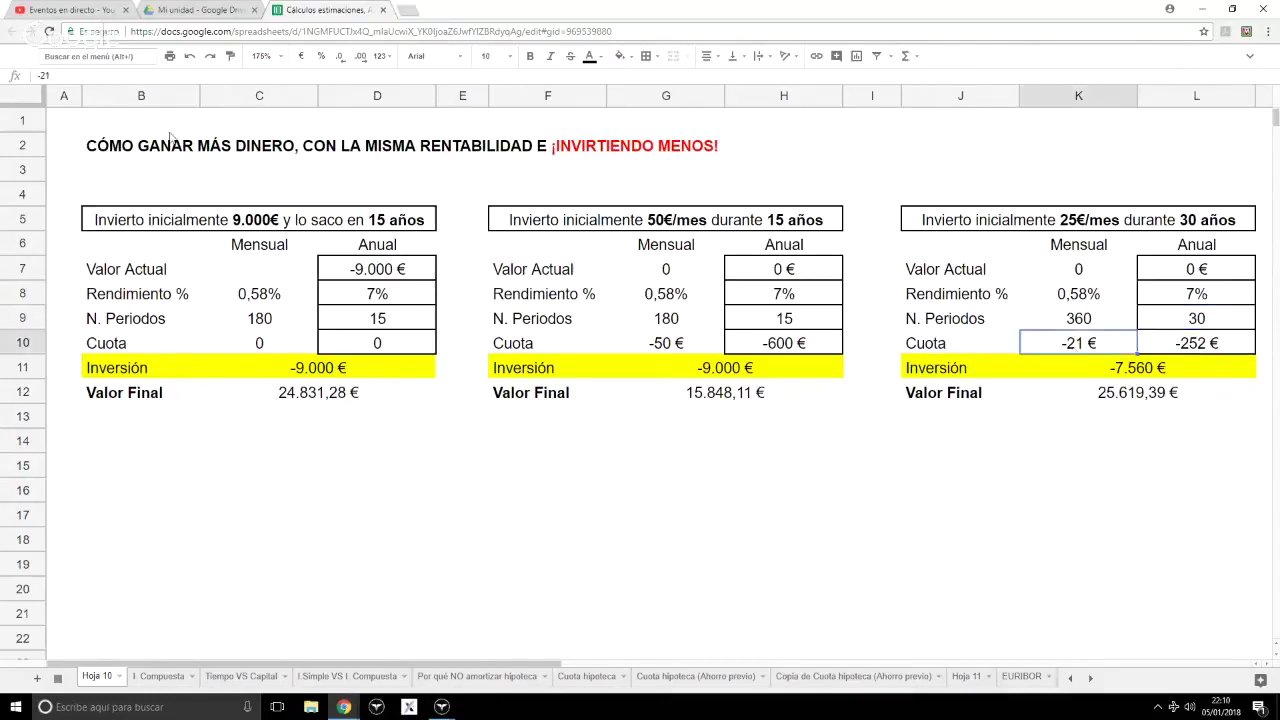
left_click(85, 77)
type("0")
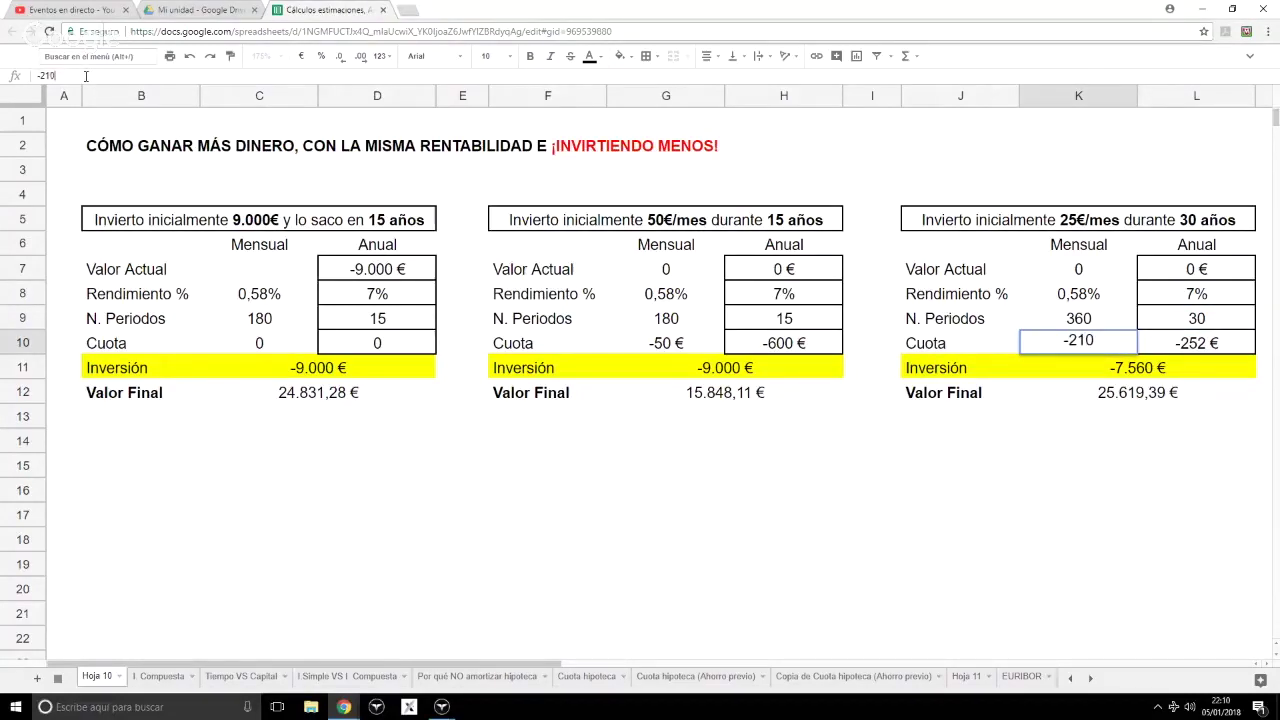
key("Return")
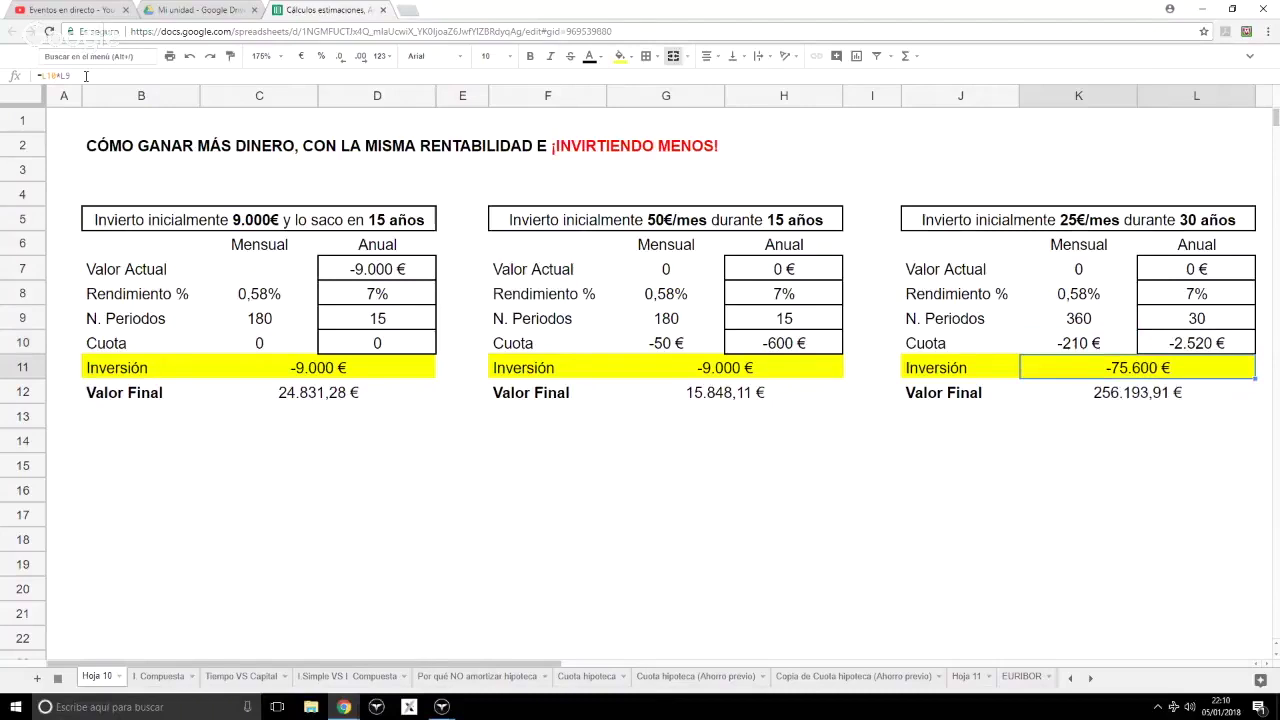
left_click(1120, 400)
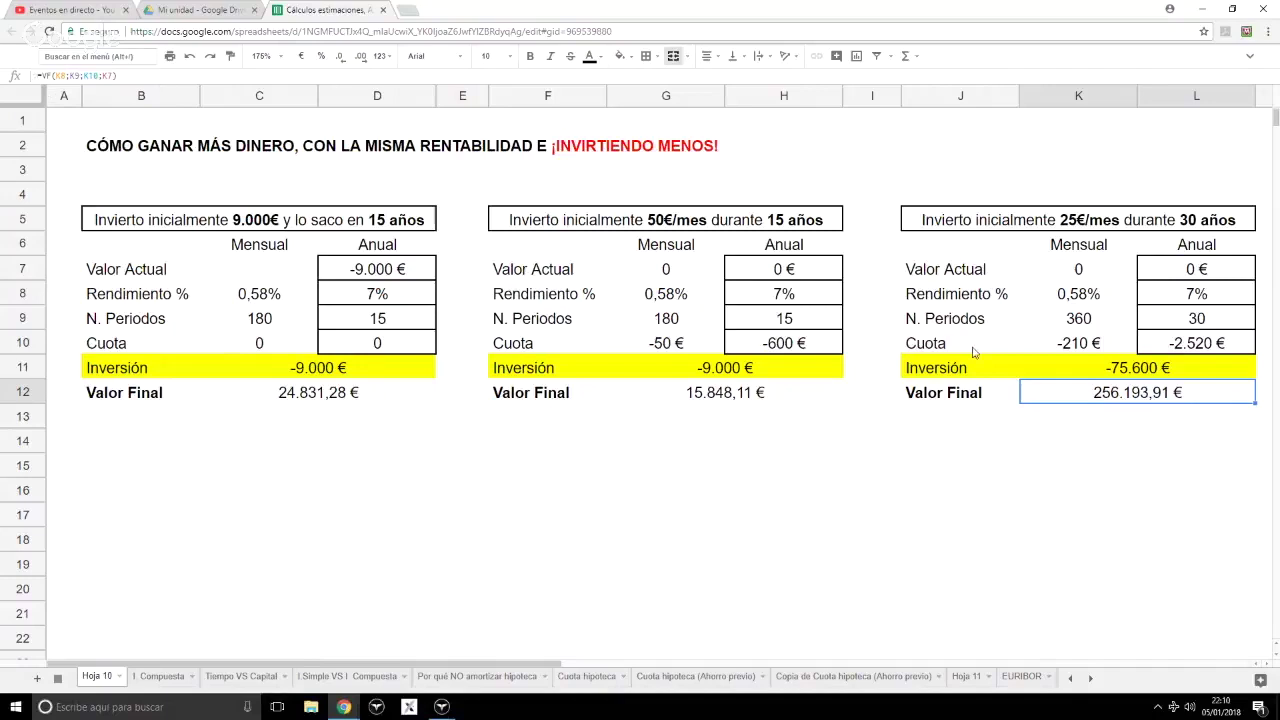
- Set the monthly Cuota in K10 back to -21 and compare the Valor Final cells of the three scenarios
left_click(1043, 345)
left_click(88, 75)
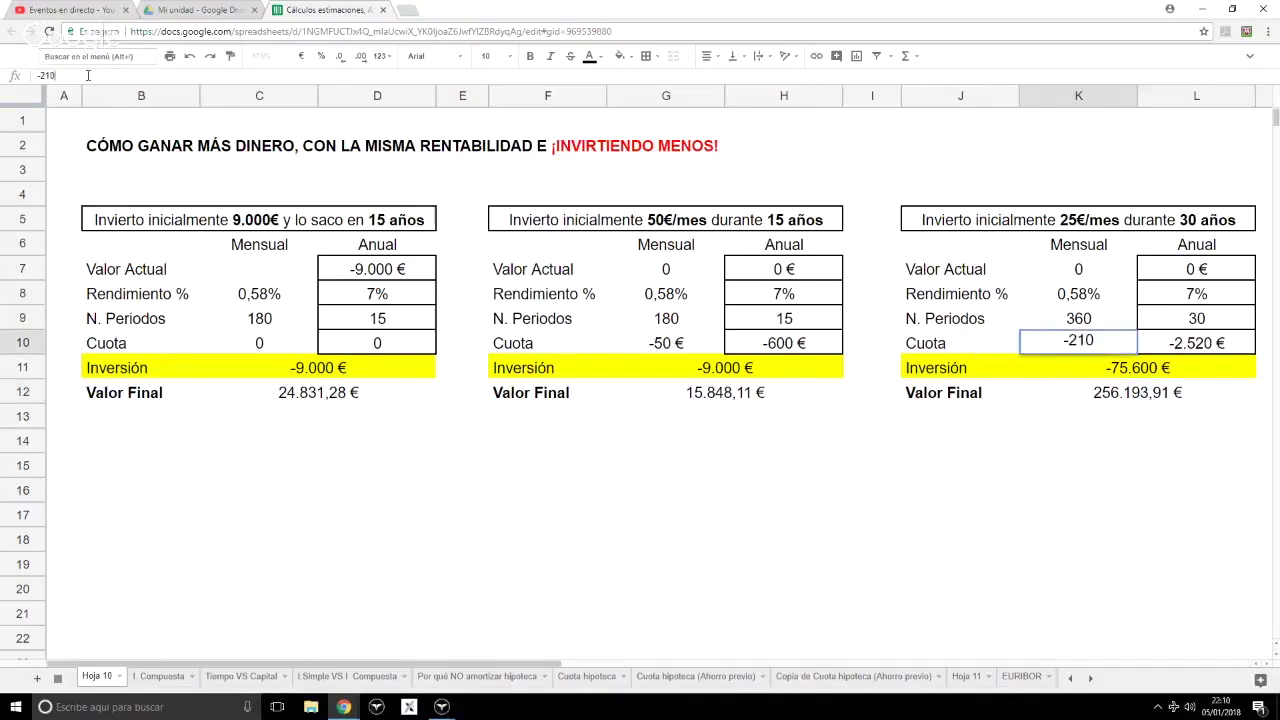
key("Return")
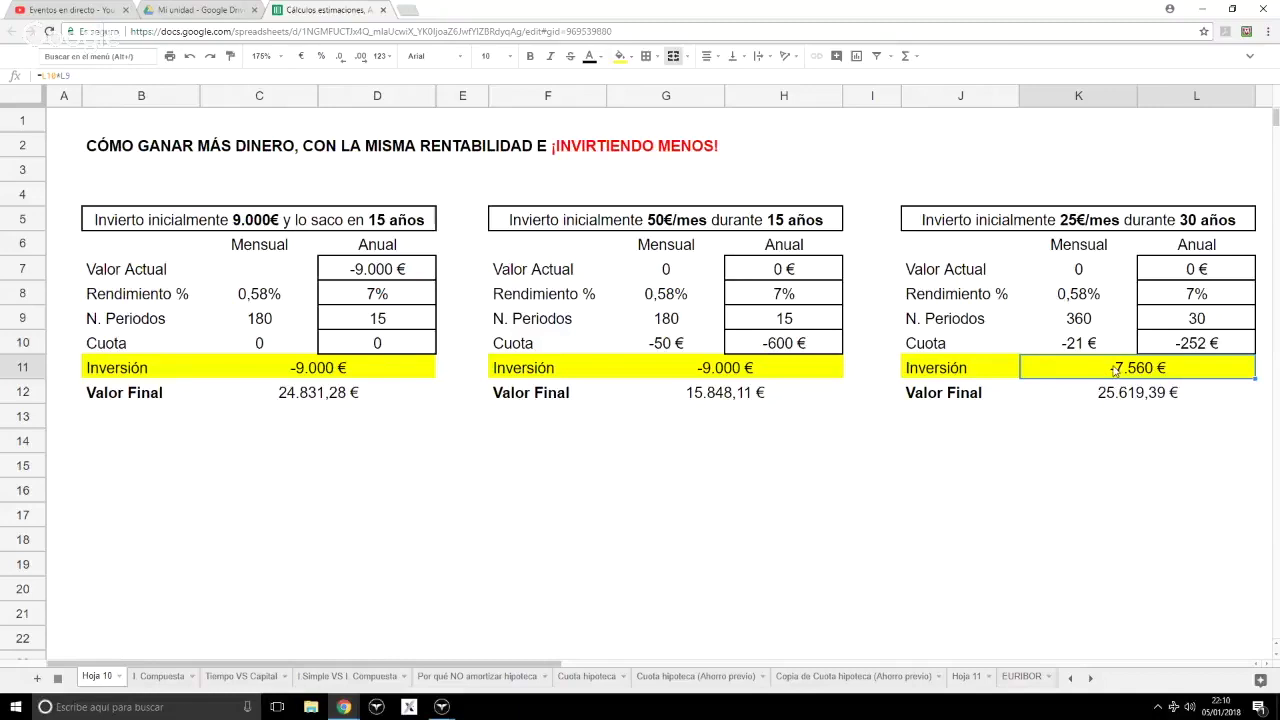
left_click(1119, 398)
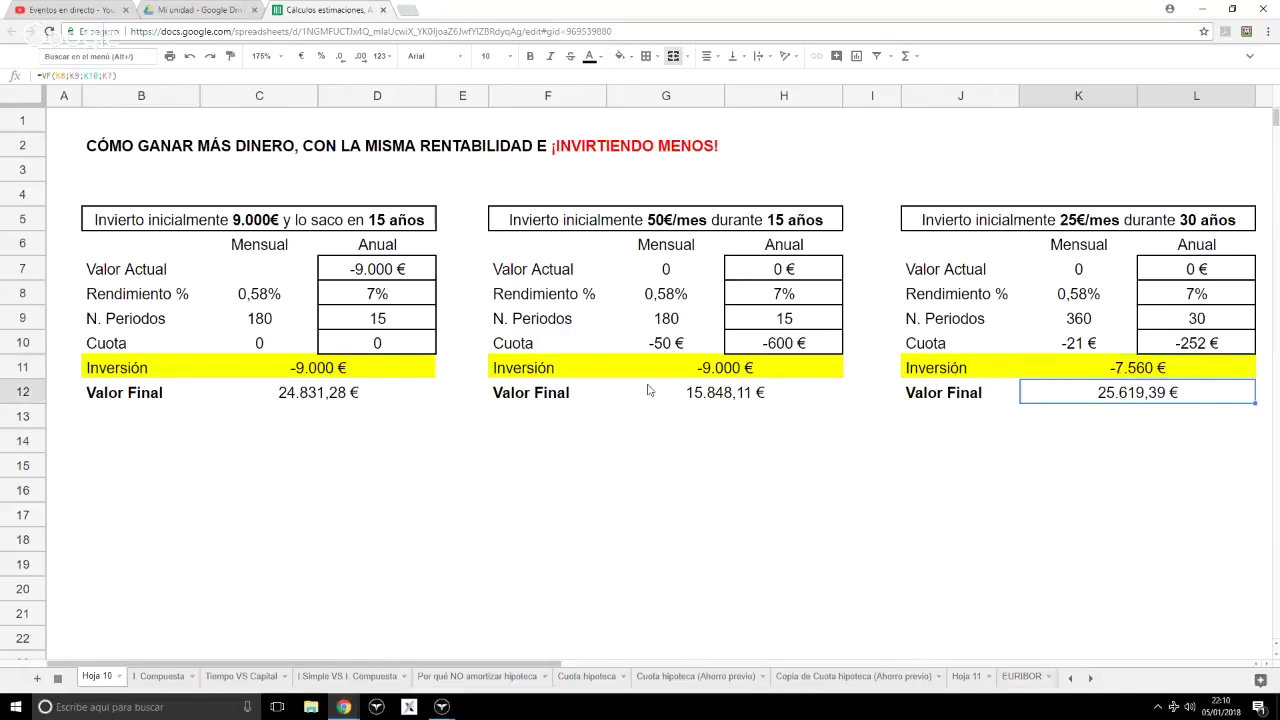
left_click(714, 399)
left_click(378, 400)
left_click(735, 395)
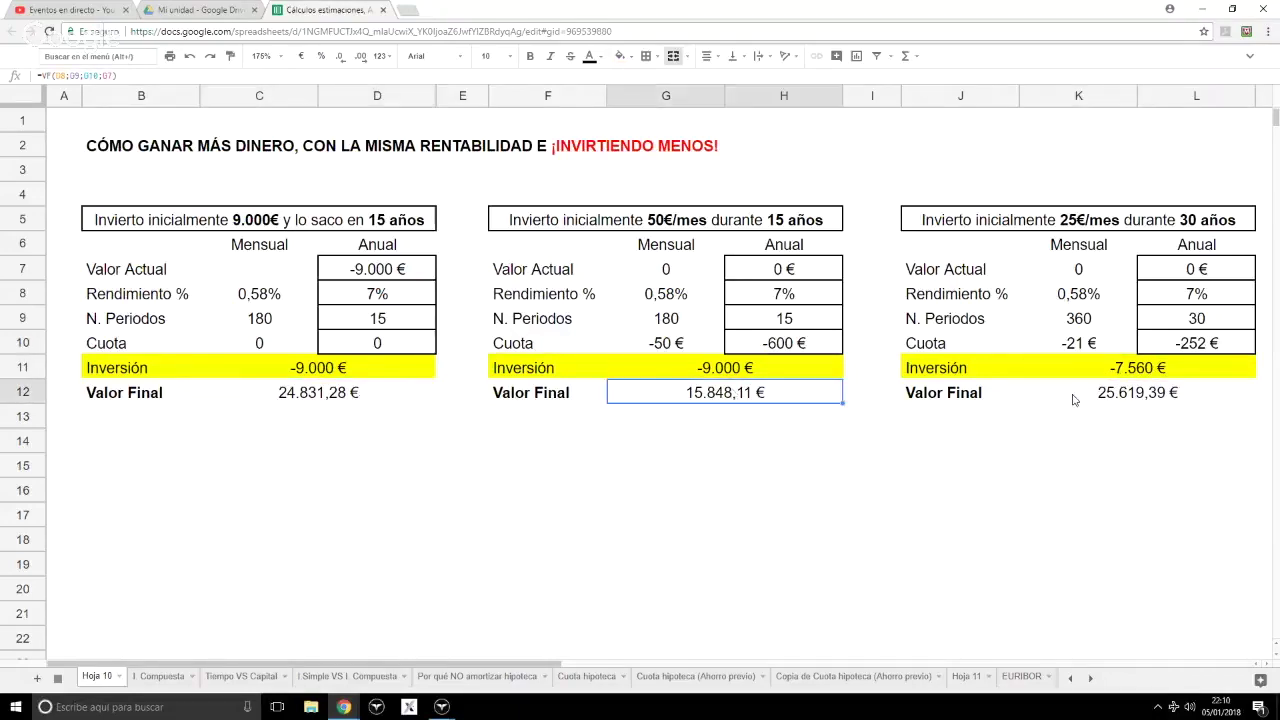
left_click(1068, 399)
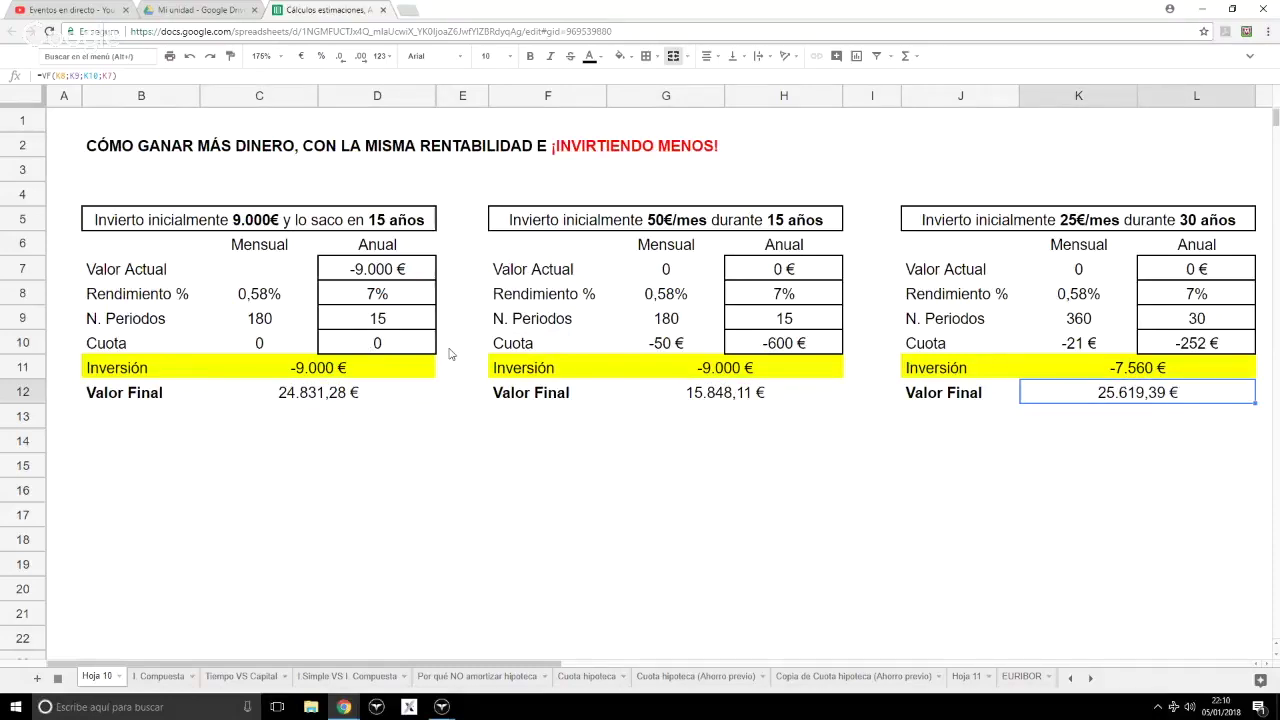
left_click(412, 10)
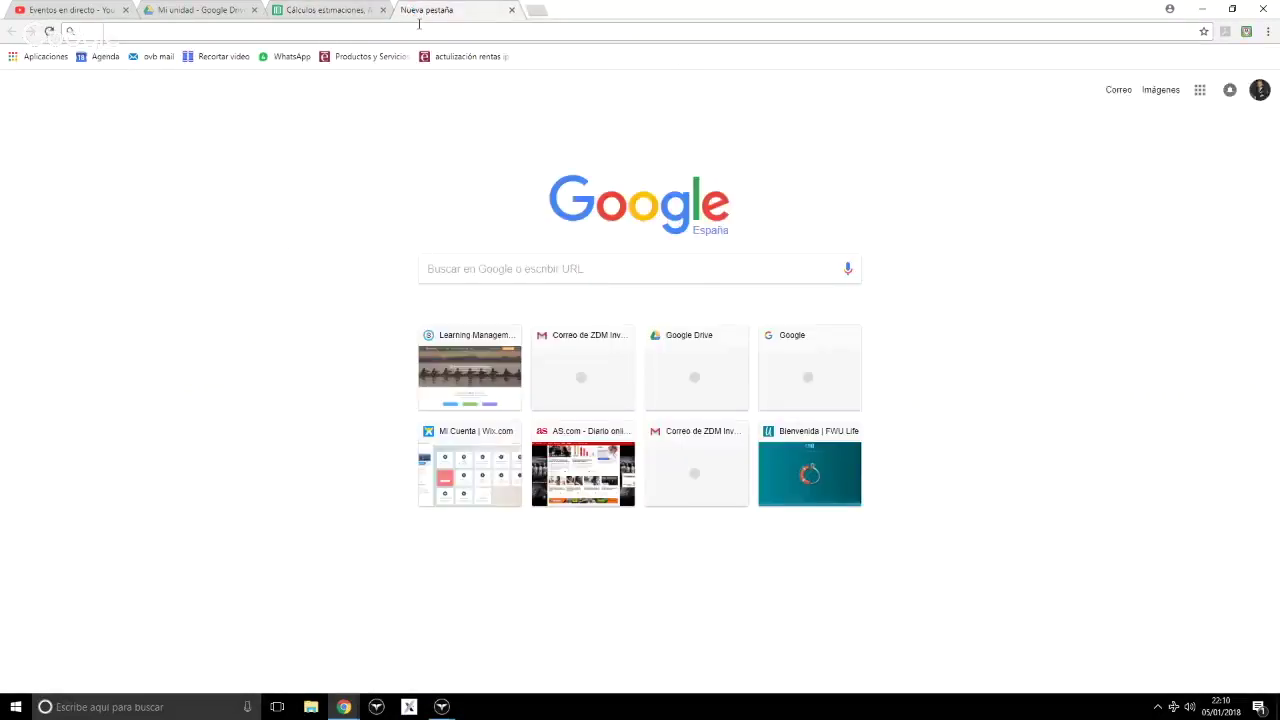
type("www.w")
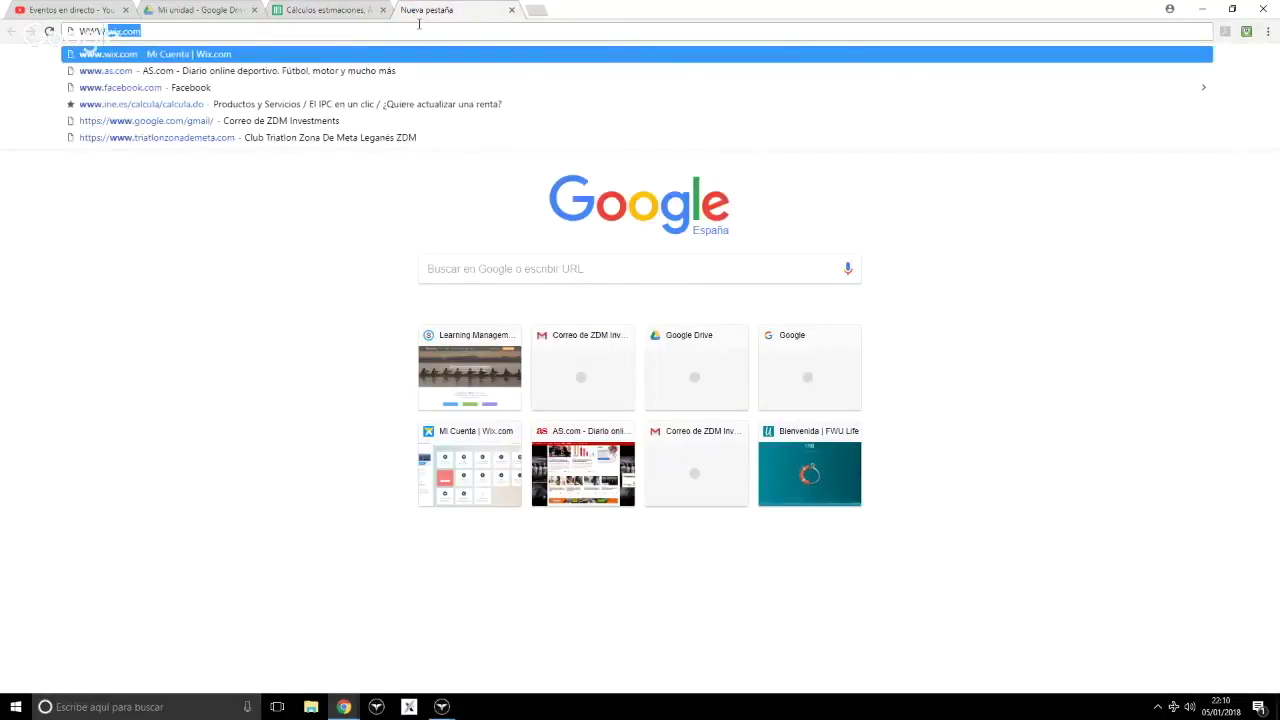
type("ZDMINVERIONS")
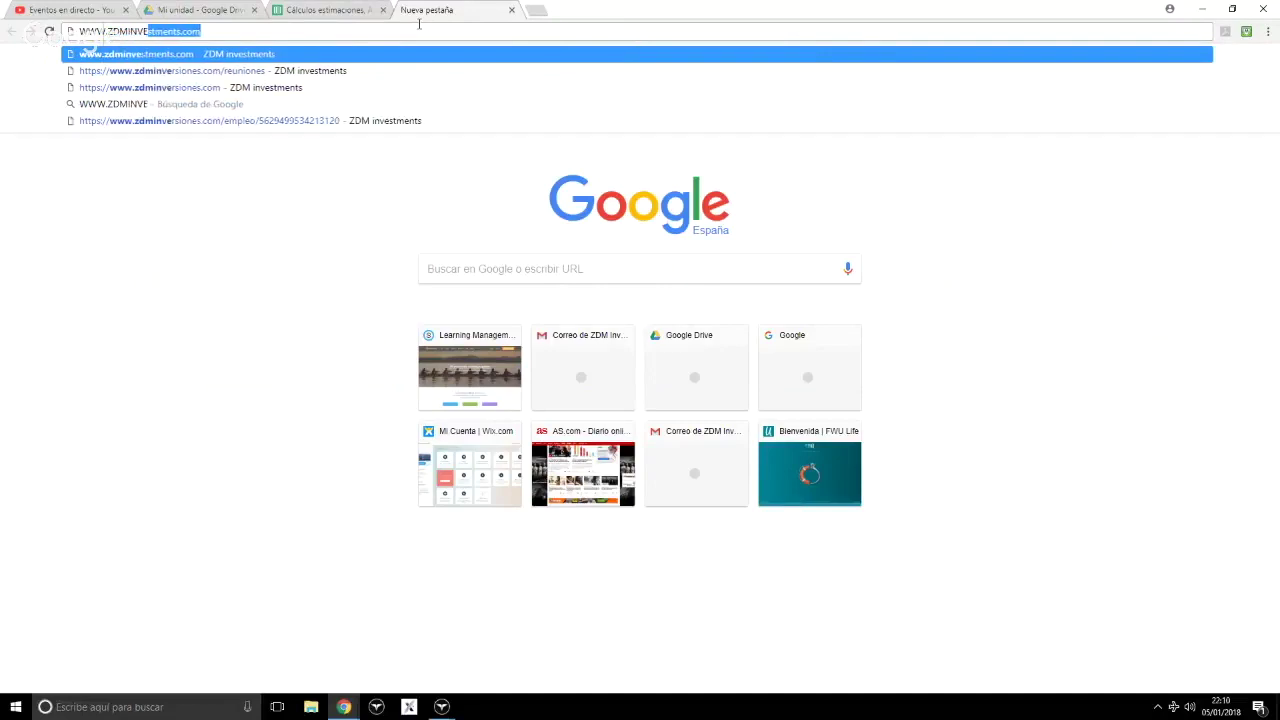
key("BackSpace")
key("BackSpace")
key("BackSpace")
key("BackSpace")
type("SION")
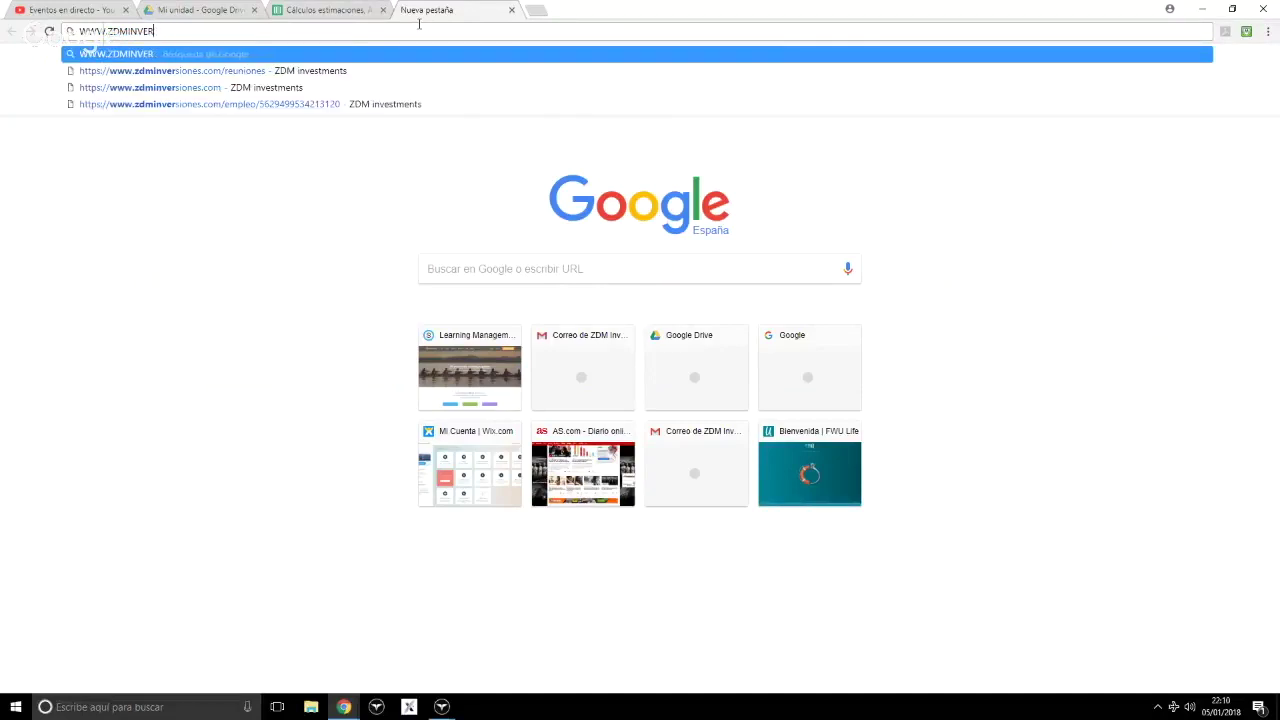